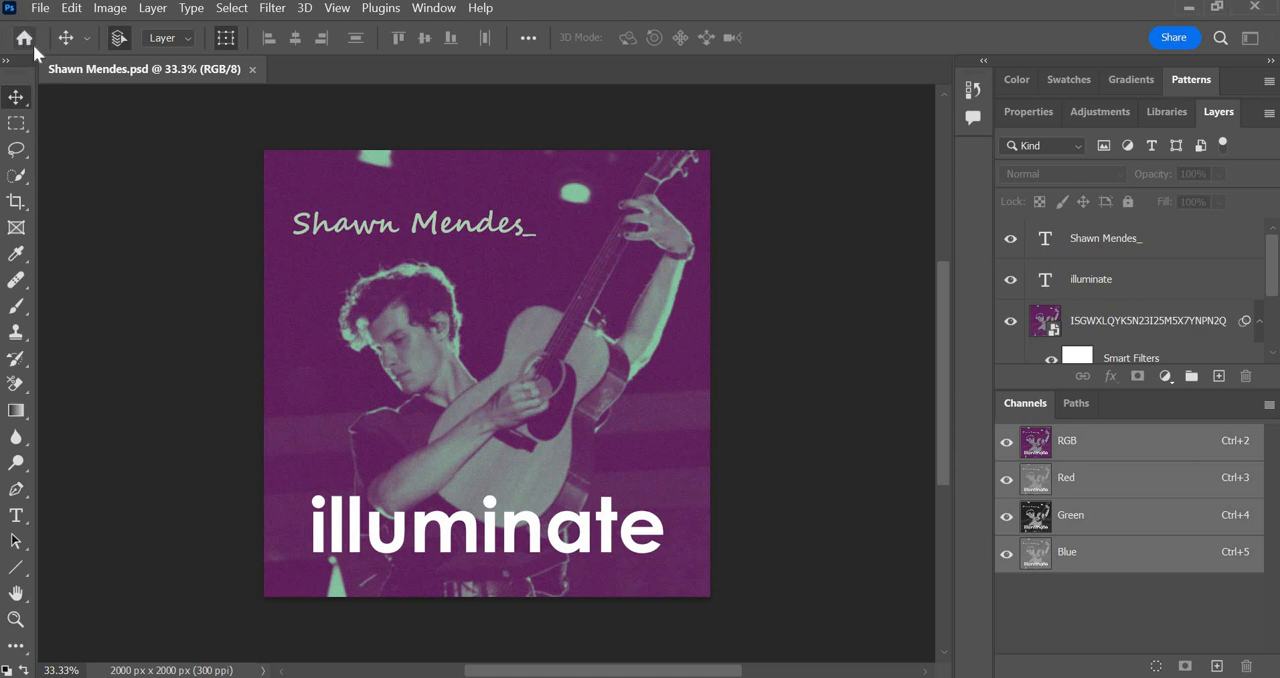
Create a new document from the 2000 pixel grid Art & Illustration preset, named "Shawn Mendes Album Cover".
{"action": "left_click", "coordinate": [24, 38]}
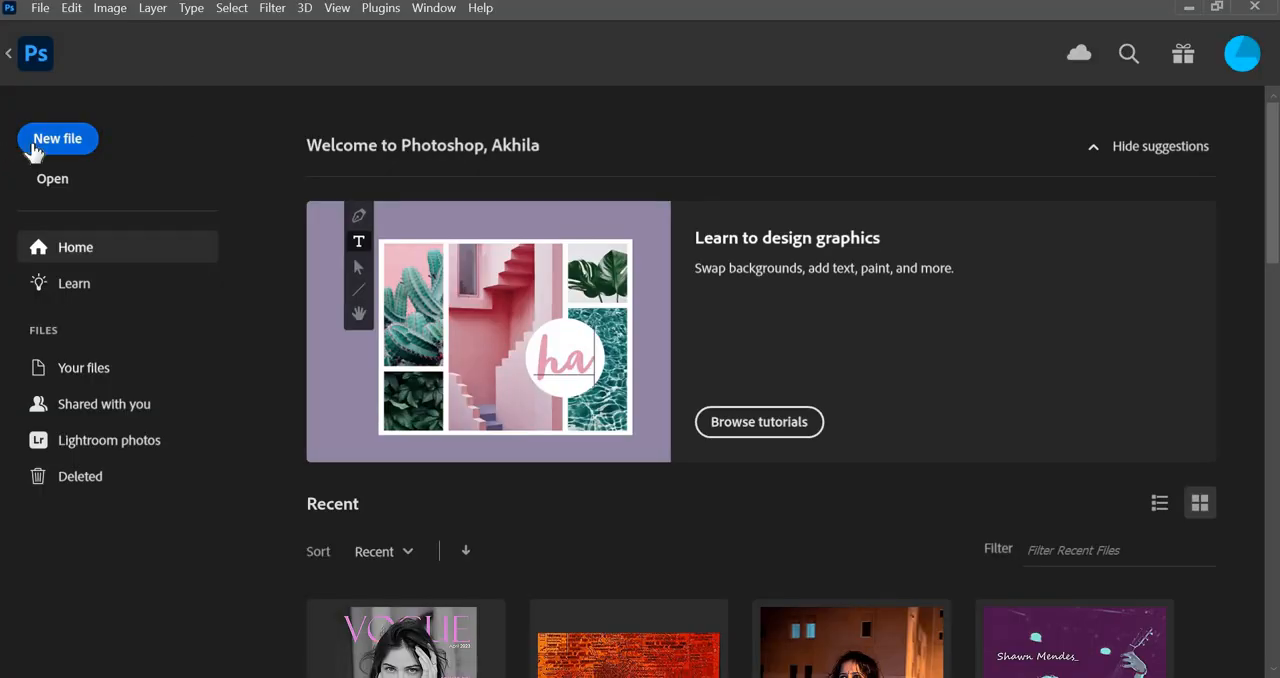
{"action": "left_click", "coordinate": [57, 140]}
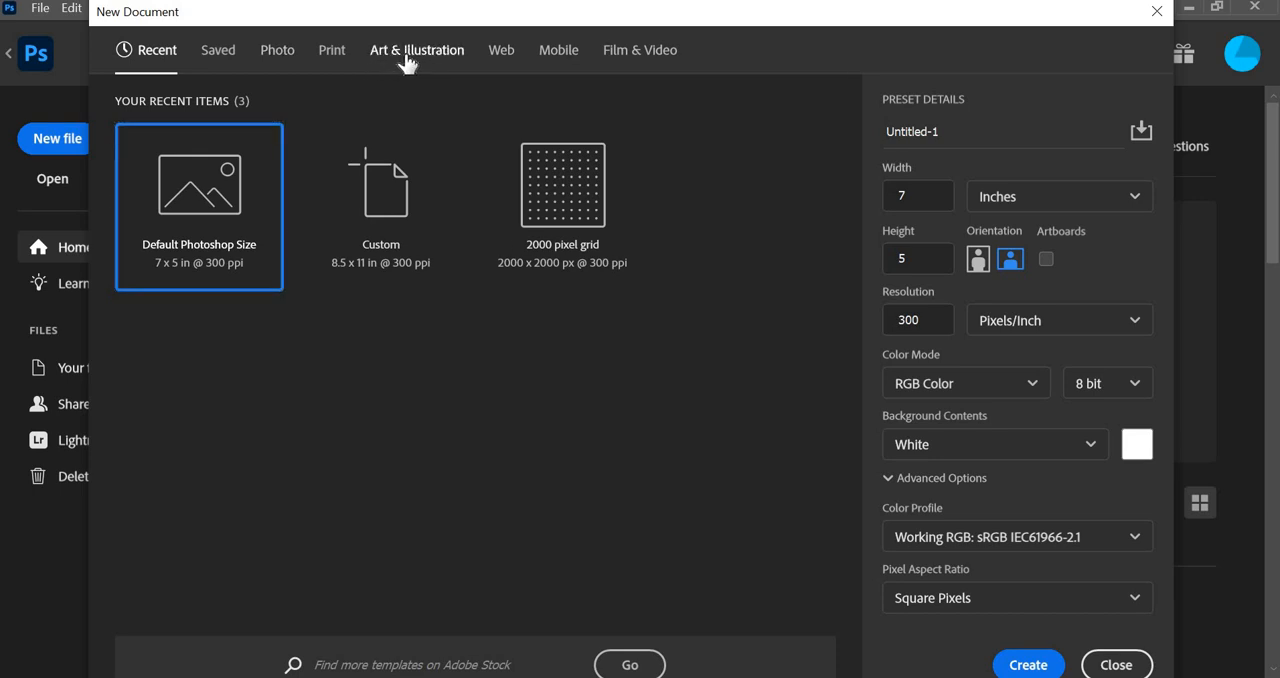
{"action": "left_click", "coordinate": [404, 61]}
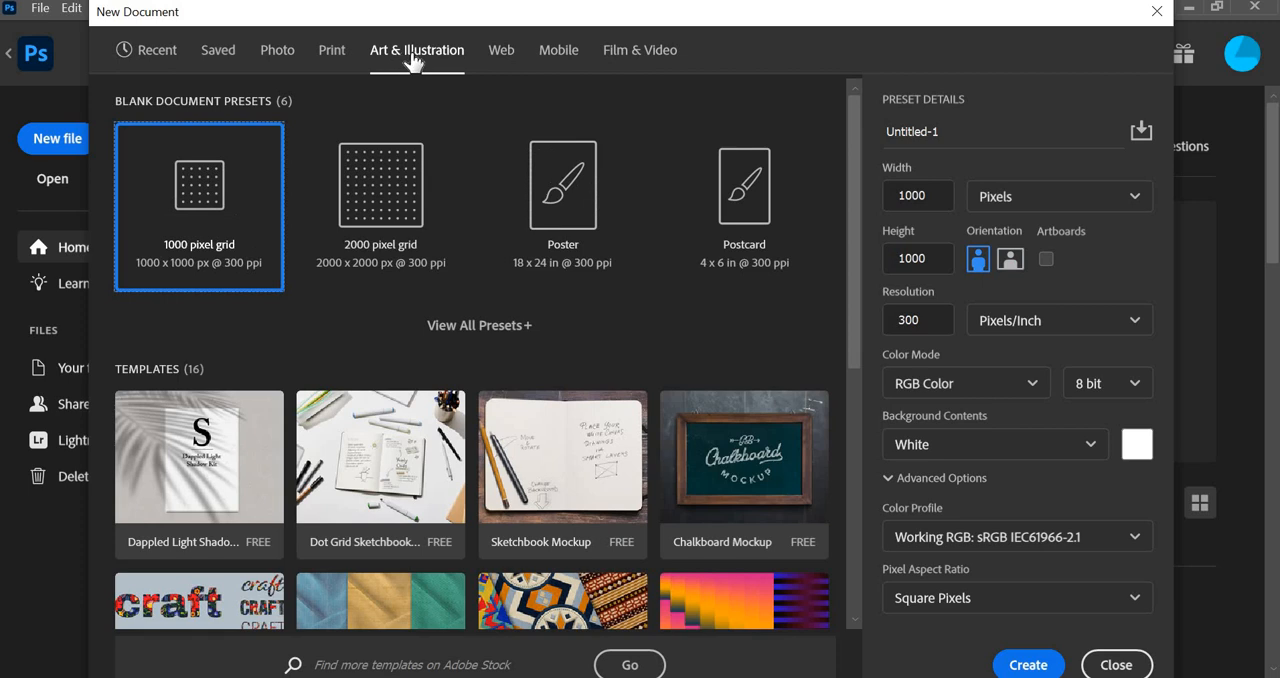
{"action": "left_click", "coordinate": [400, 233]}
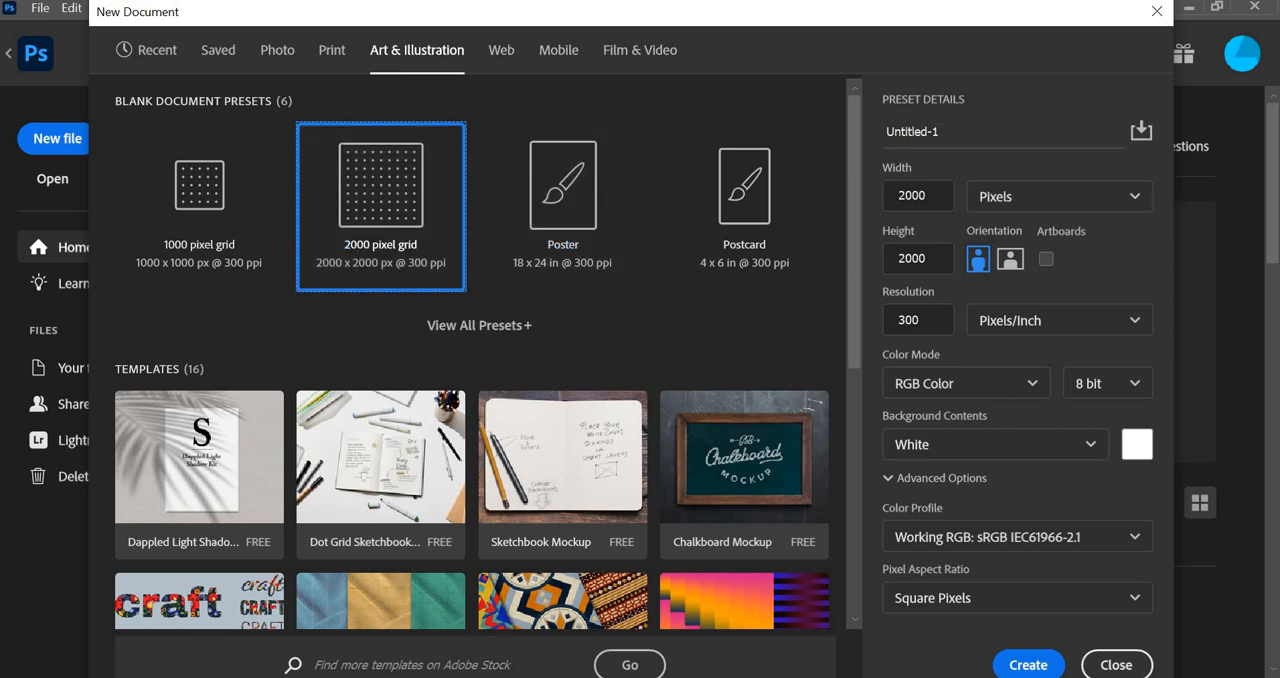
{"action": "left_click_drag", "start_coordinate": [945, 131], "coordinate": [887, 131]}
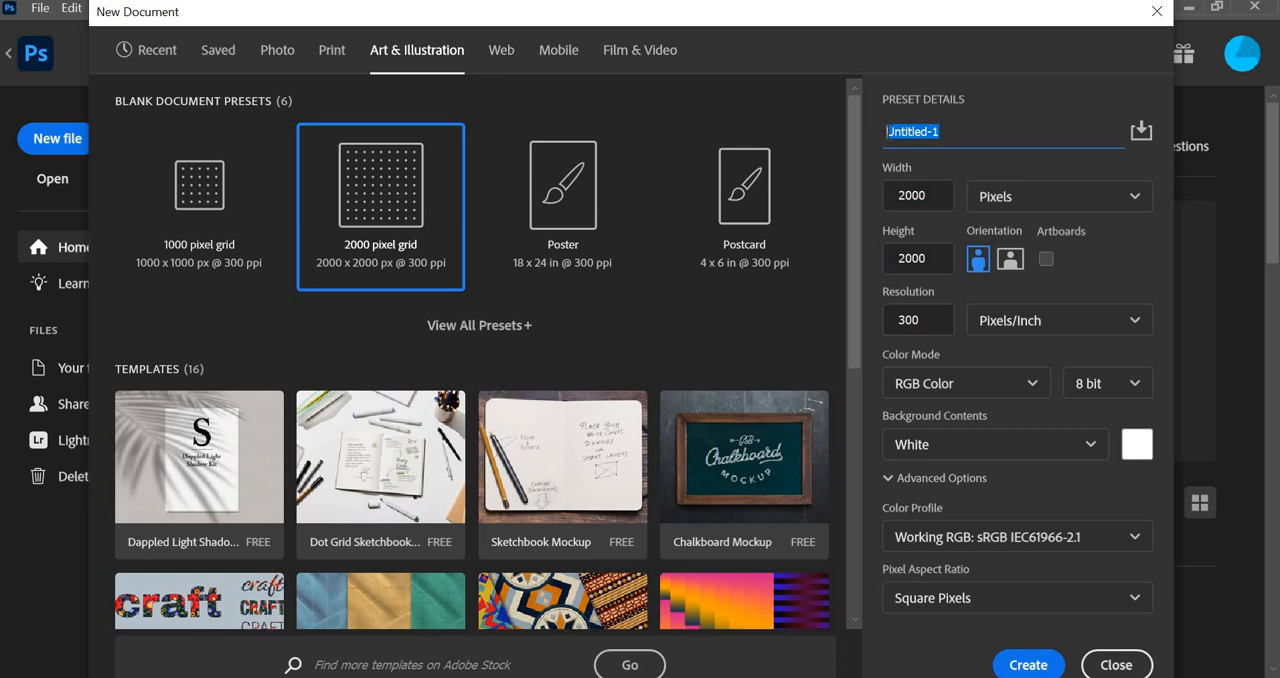
{"action": "type", "text": "Shawn Mende"}
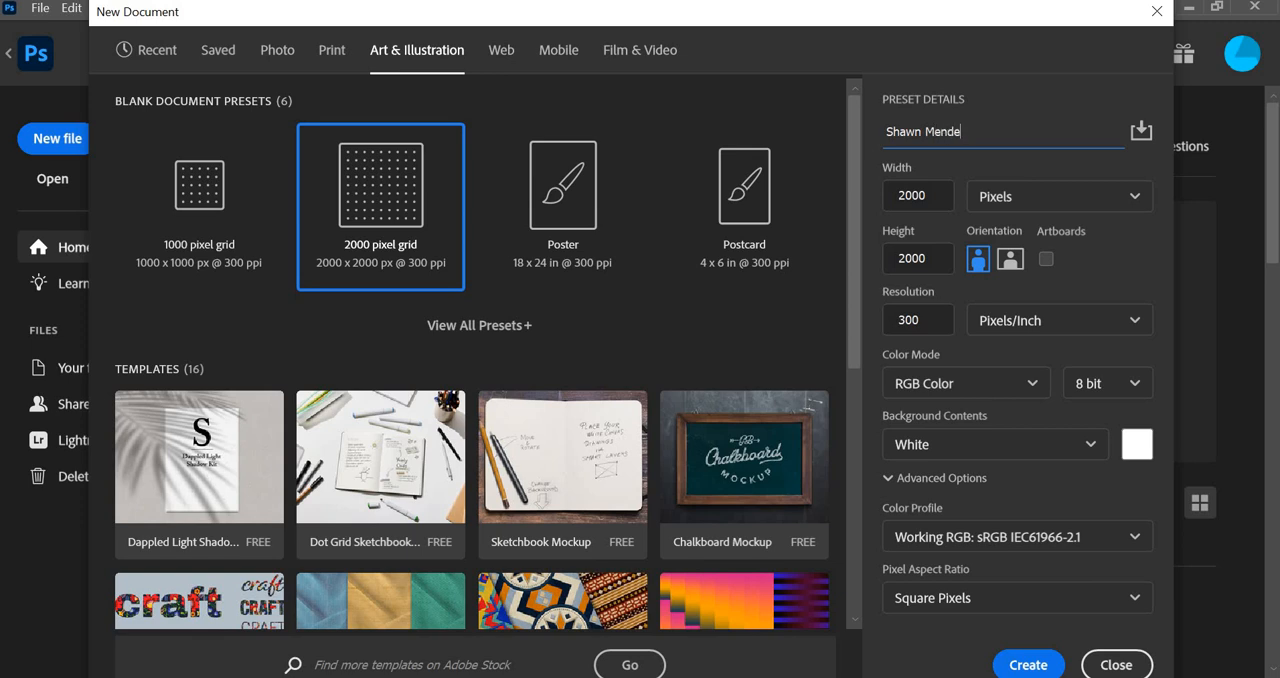
{"action": "type", "text": "s Album Cover"}
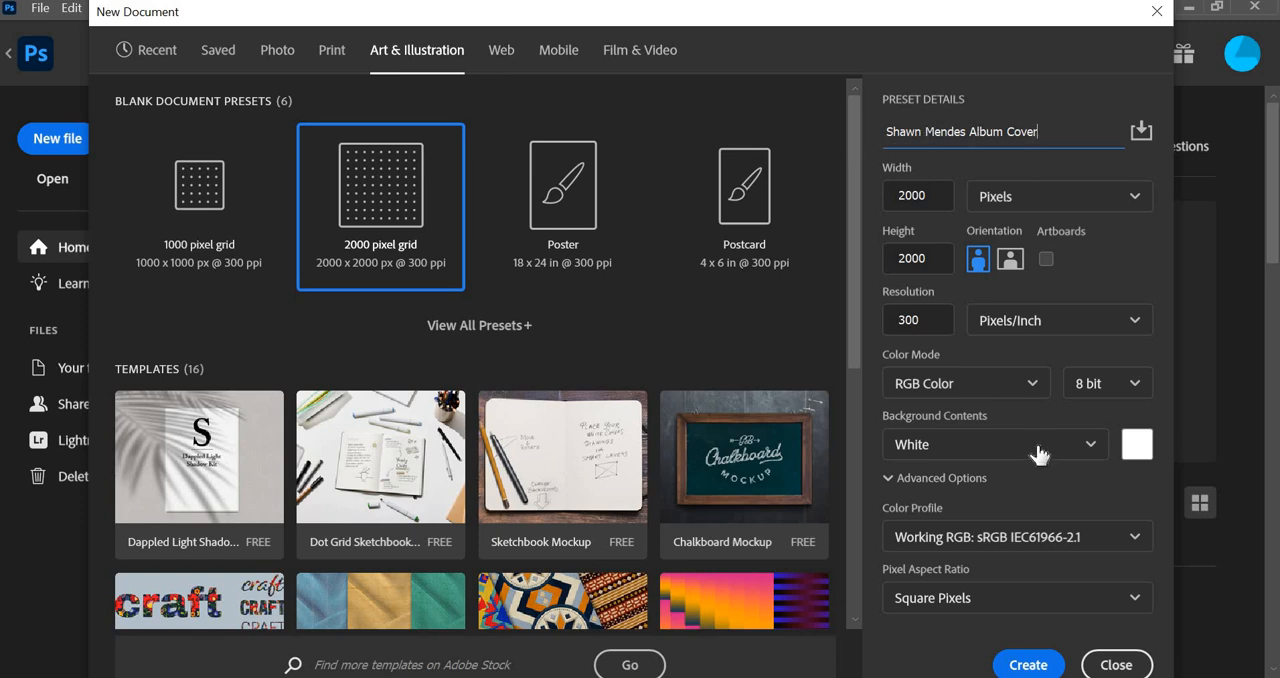
{"action": "left_click", "coordinate": [1030, 666]}
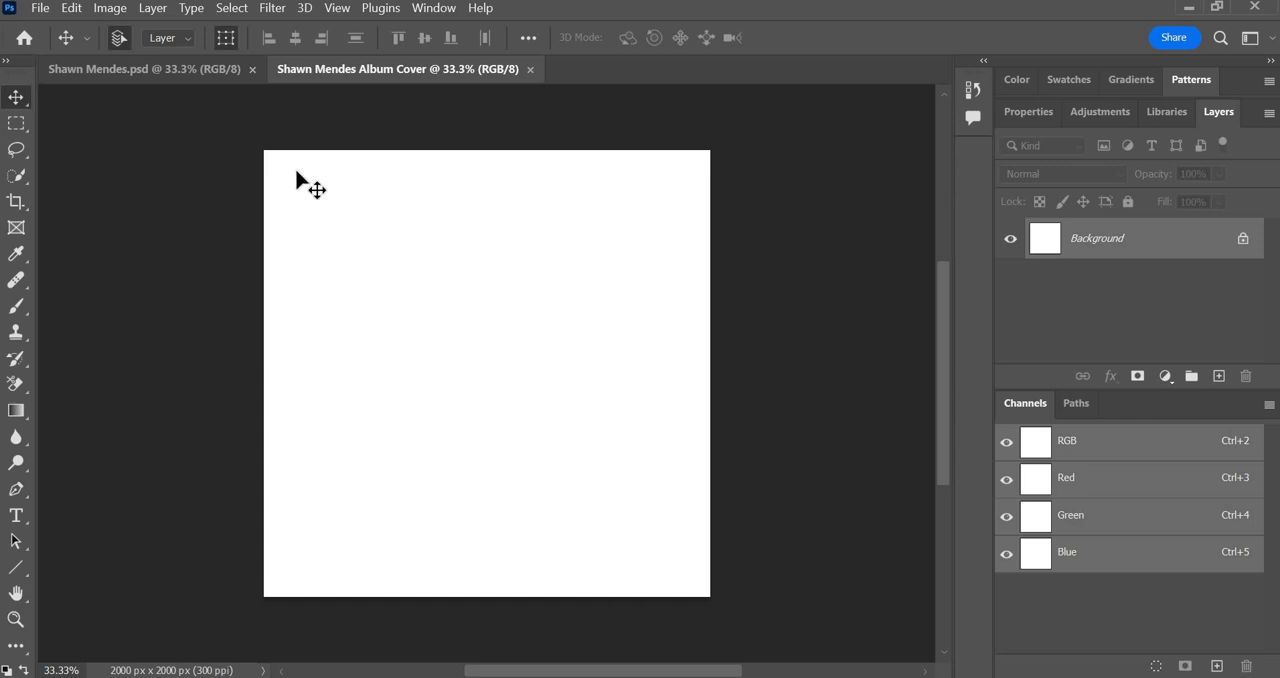
Place the guitarist photo ISGWXLQYK5N23I25M5X7YNPN2Q from the Desktop as an embedded image in the new document.
{"action": "left_click", "coordinate": [43, 14]}
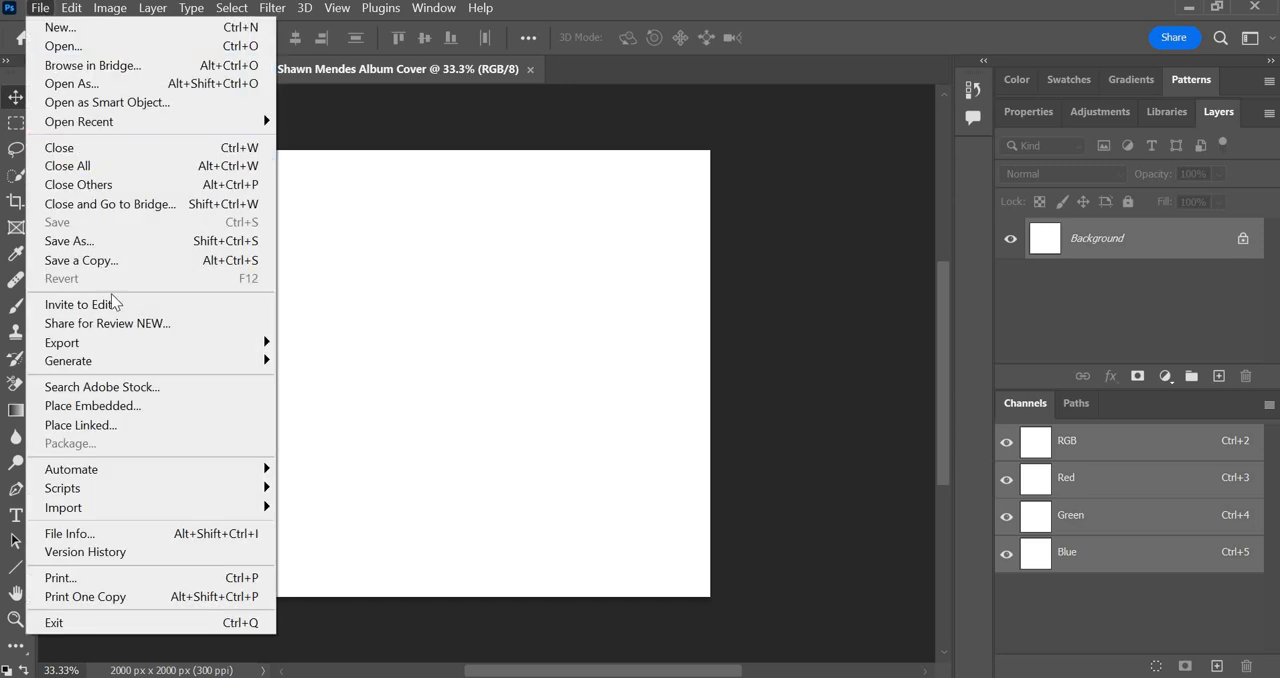
{"action": "left_click", "coordinate": [123, 406]}
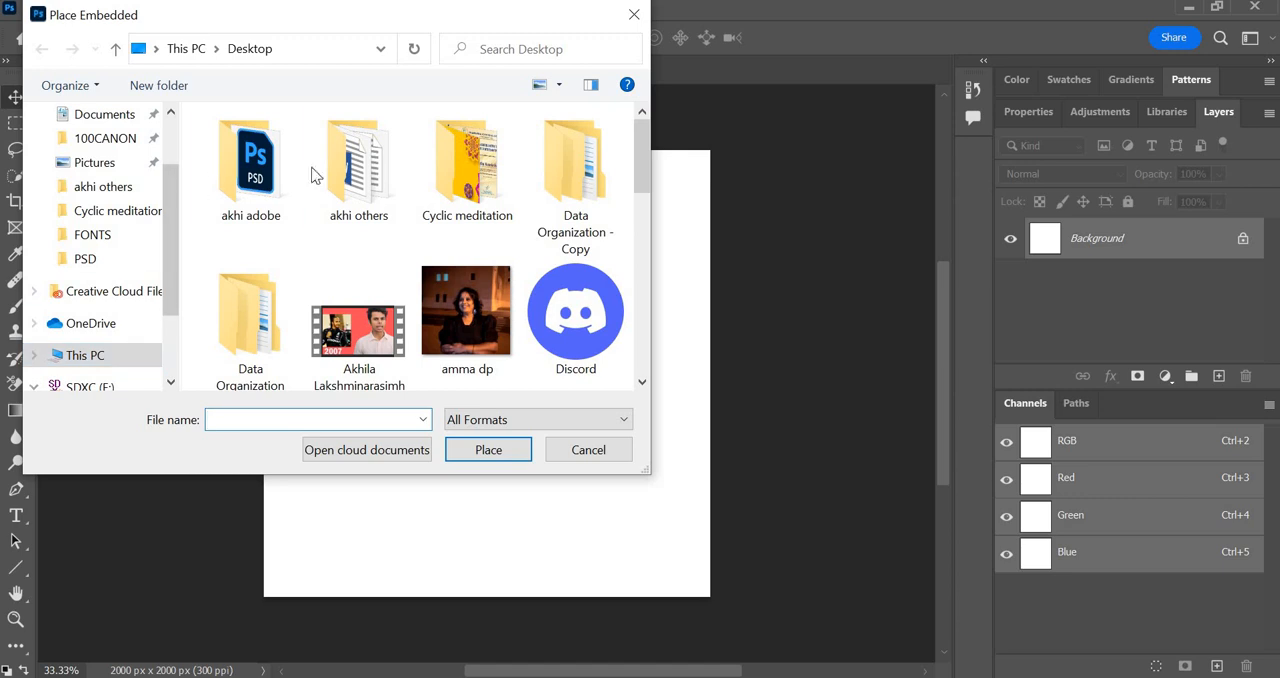
{"action": "double_click", "coordinate": [270, 172]}
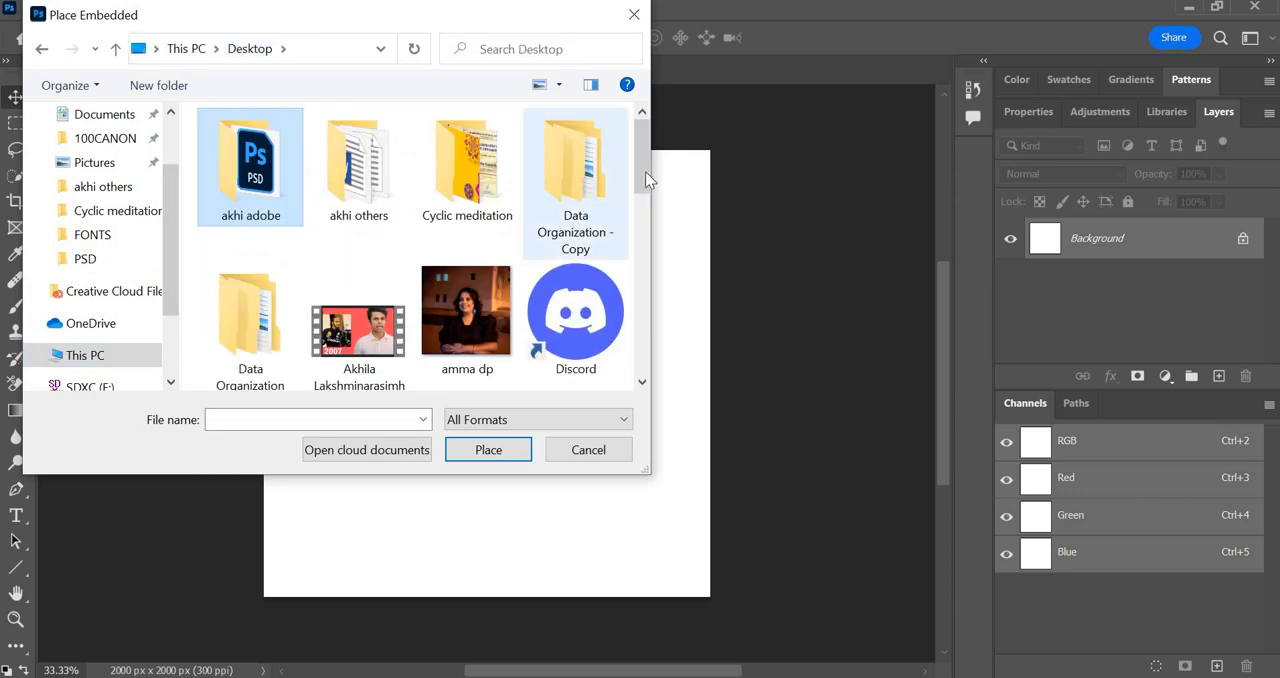
{"action": "left_click_drag", "start_coordinate": [645, 172], "coordinate": [658, 265]}
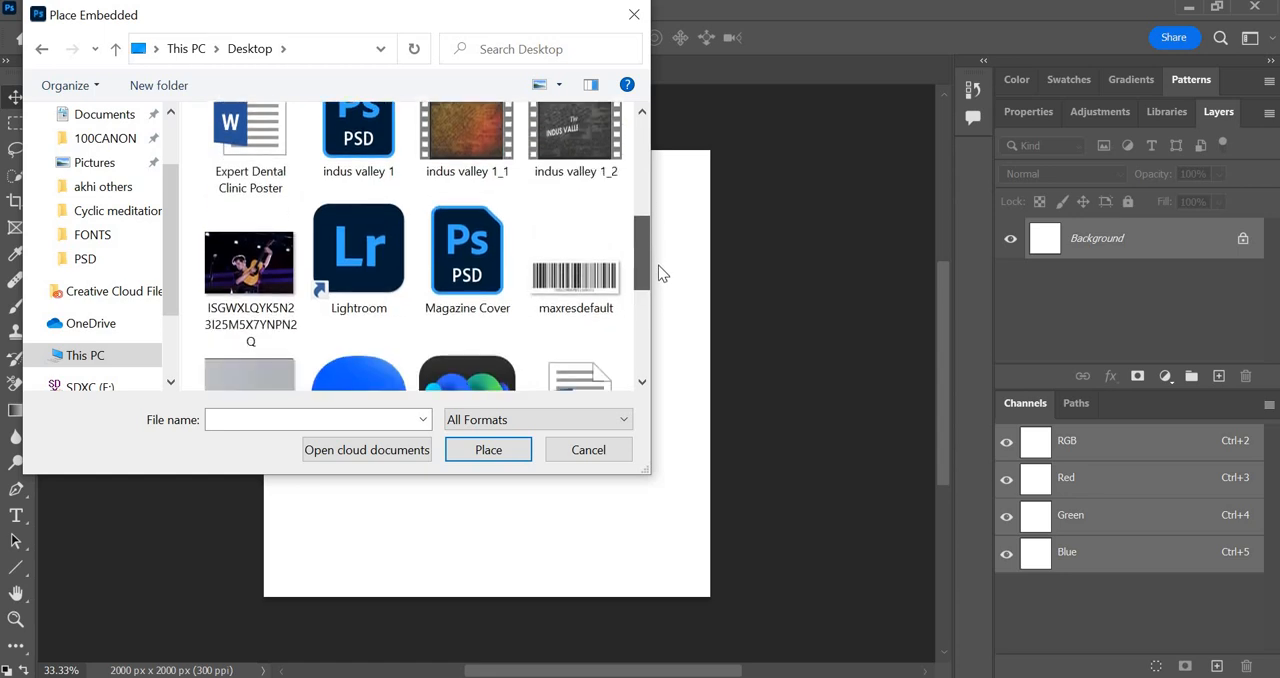
{"action": "left_click", "coordinate": [253, 285]}
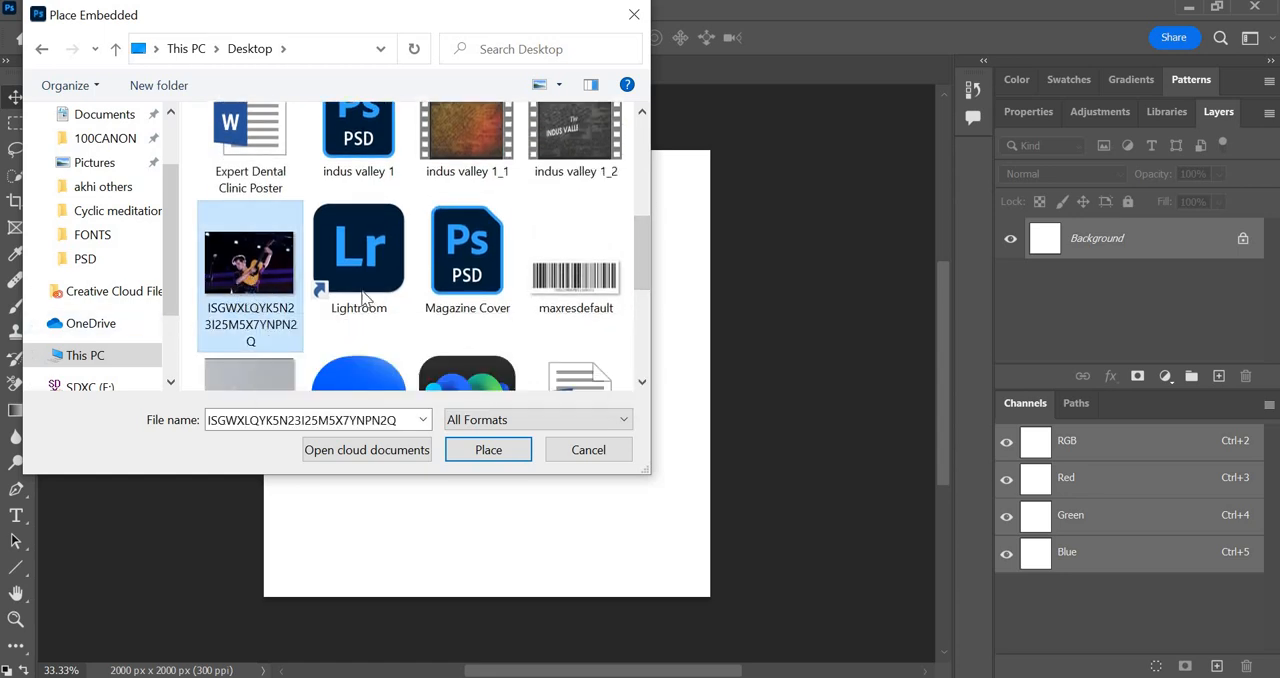
{"action": "left_click", "coordinate": [480, 452]}
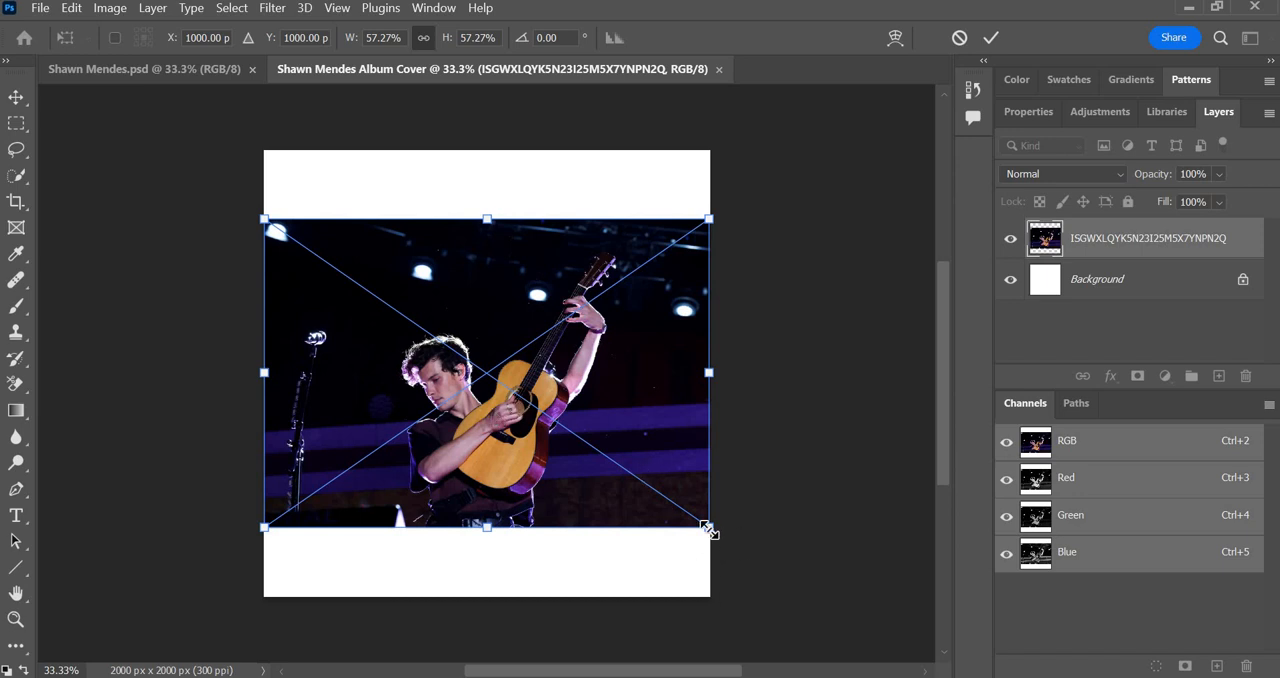
Enlarge the placed photo to about 83% and position it so it covers the whole square canvas.
{"action": "left_click_drag", "start_coordinate": [708, 530], "coordinate": [816, 583]}
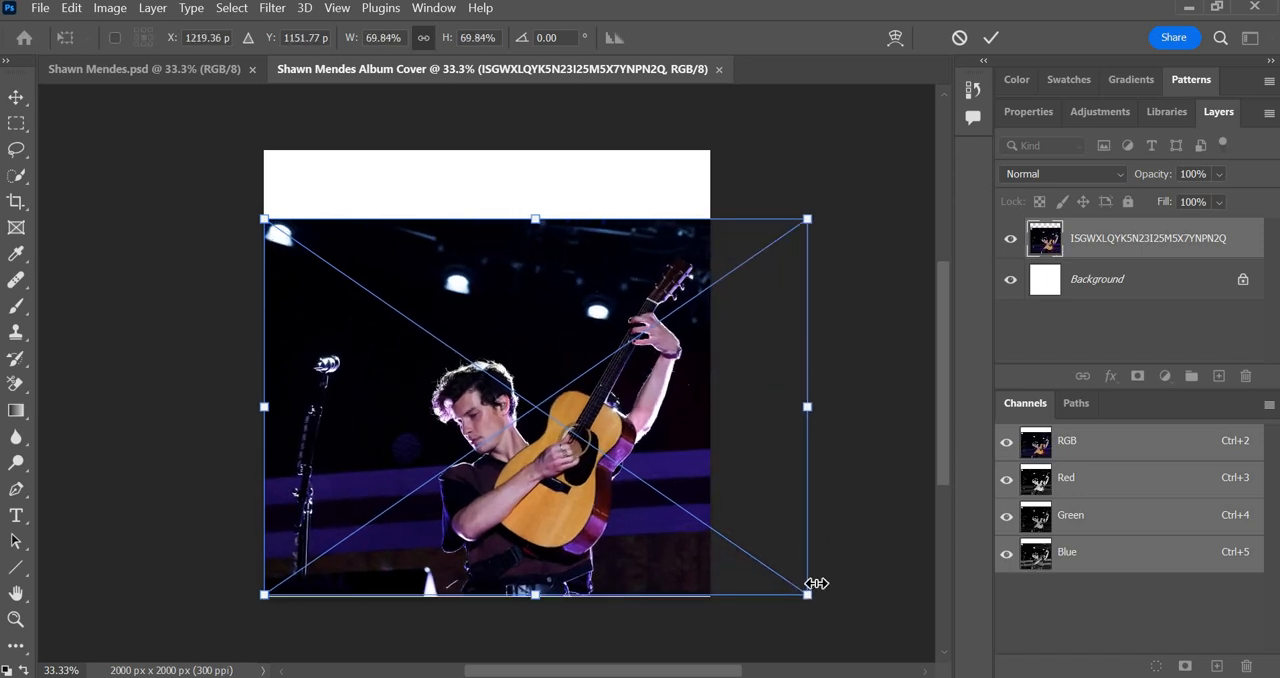
{"action": "key", "text": "ctrl+z"}
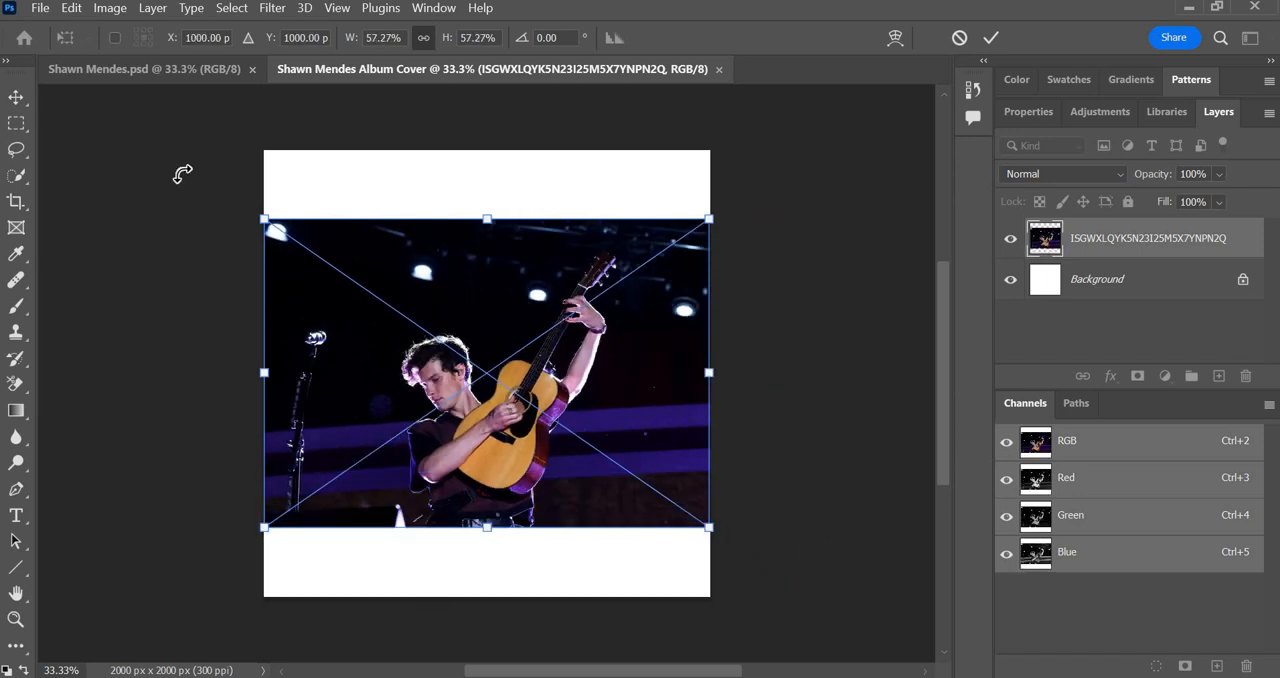
{"action": "left_click", "coordinate": [19, 98]}
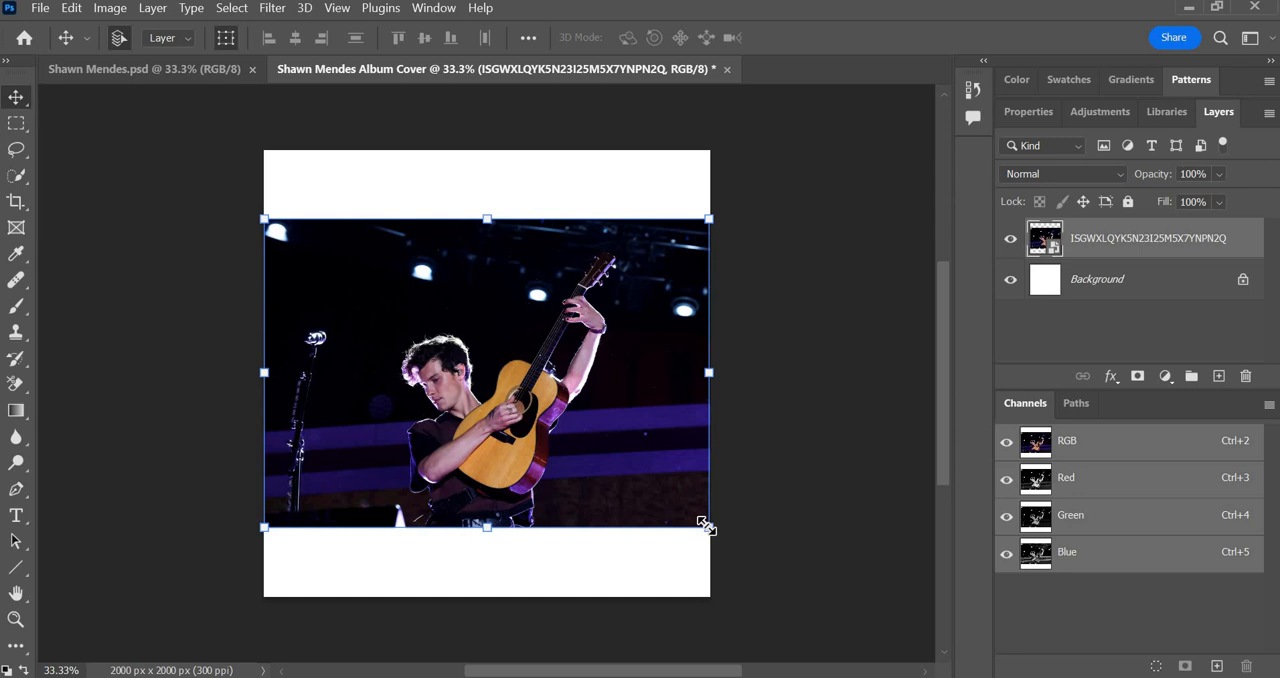
{"action": "left_click_drag", "start_coordinate": [706, 526], "coordinate": [800, 594]}
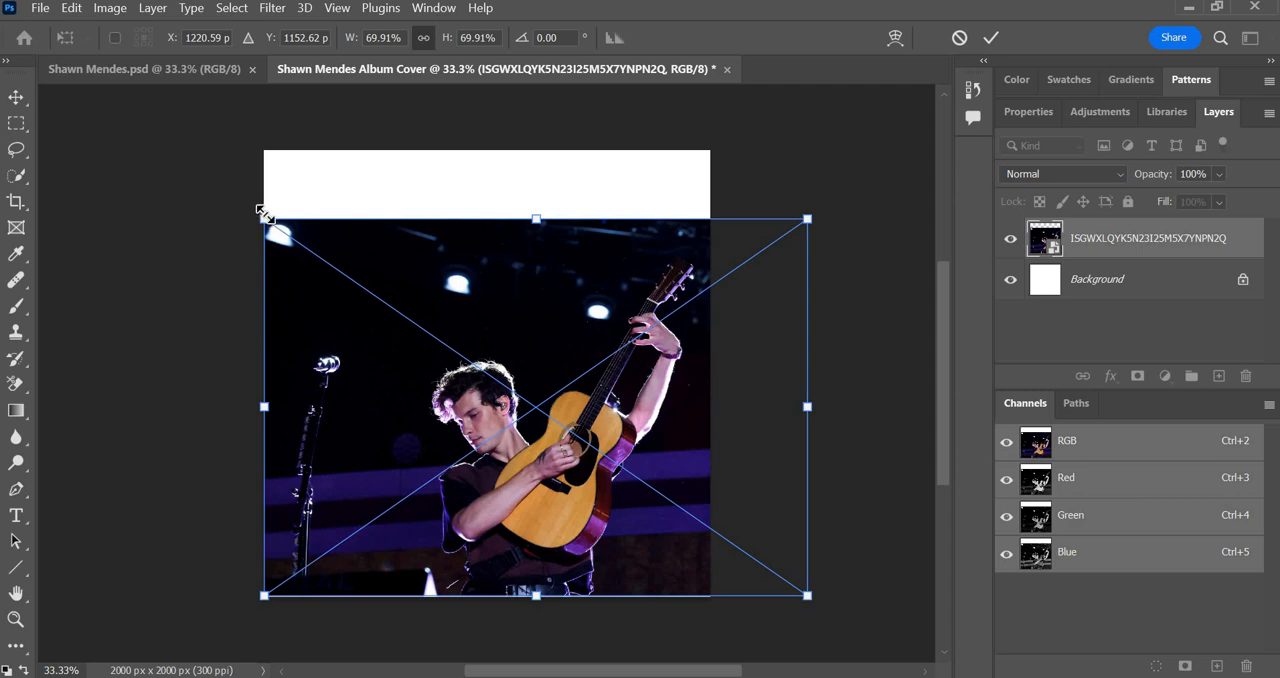
{"action": "left_click_drag", "start_coordinate": [263, 209], "coordinate": [162, 126]}
{"action": "left_click_drag", "start_coordinate": [594, 367], "coordinate": [594, 358]}
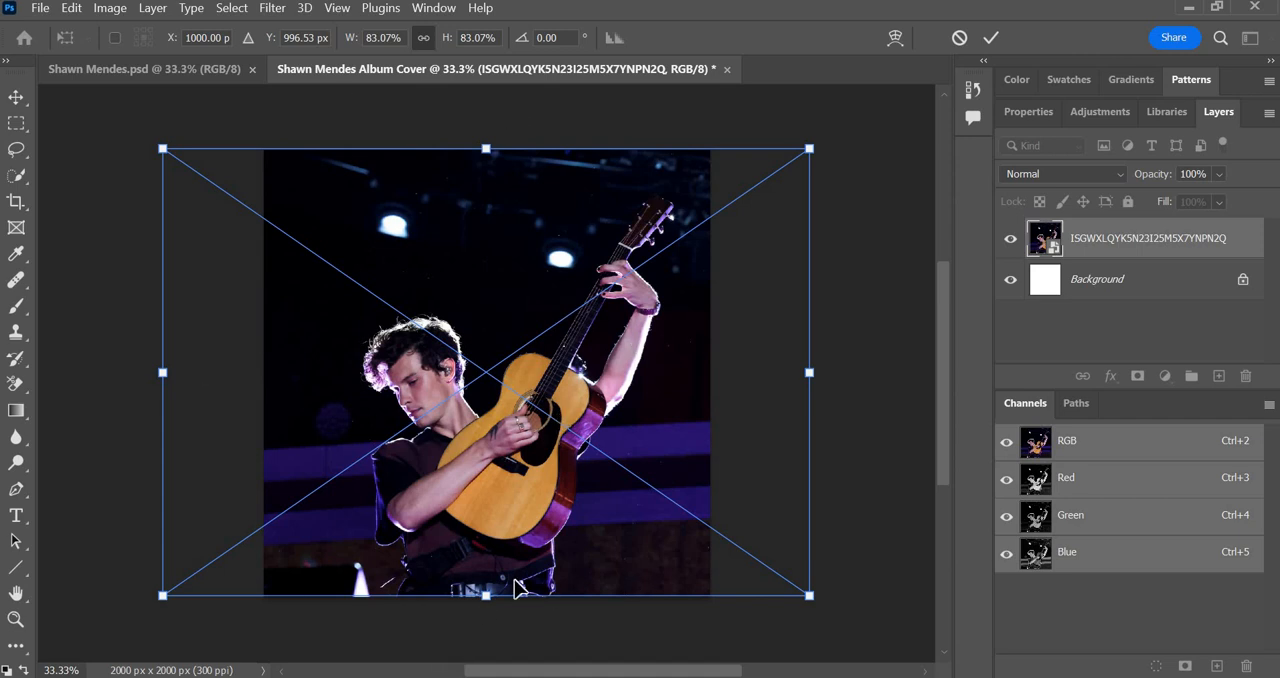
{"action": "left_click", "coordinate": [15, 97]}
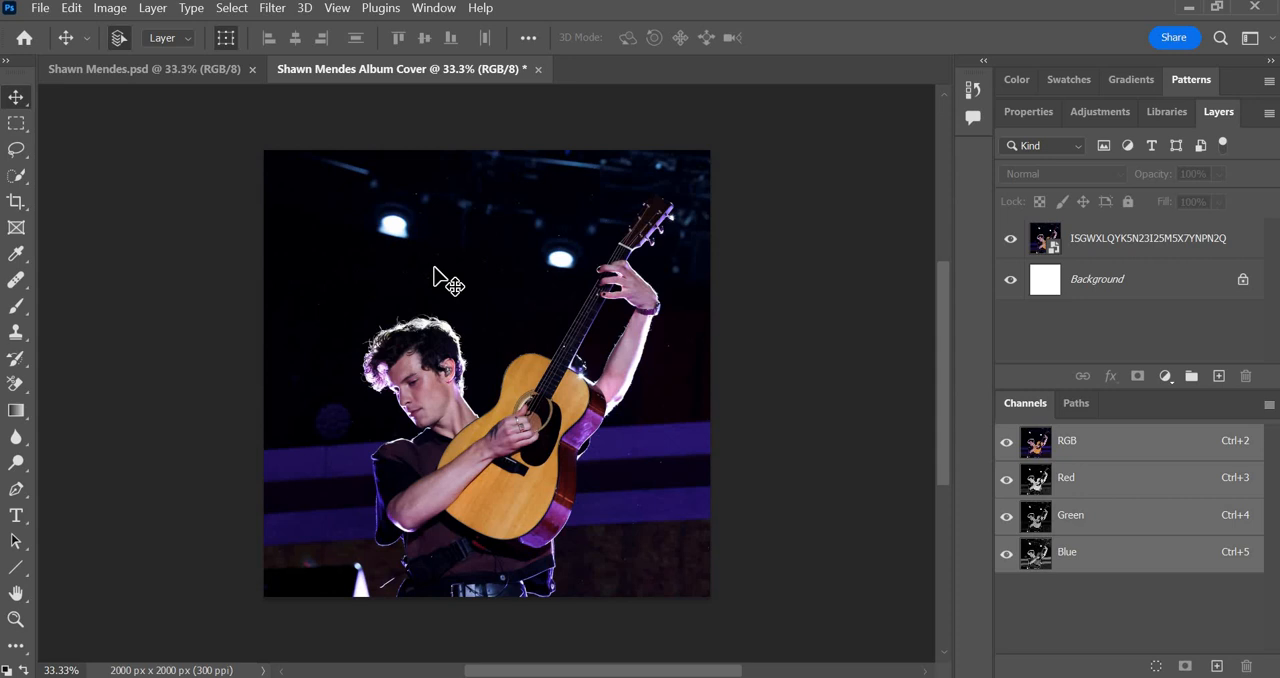
{"action": "left_click", "coordinate": [1076, 112]}
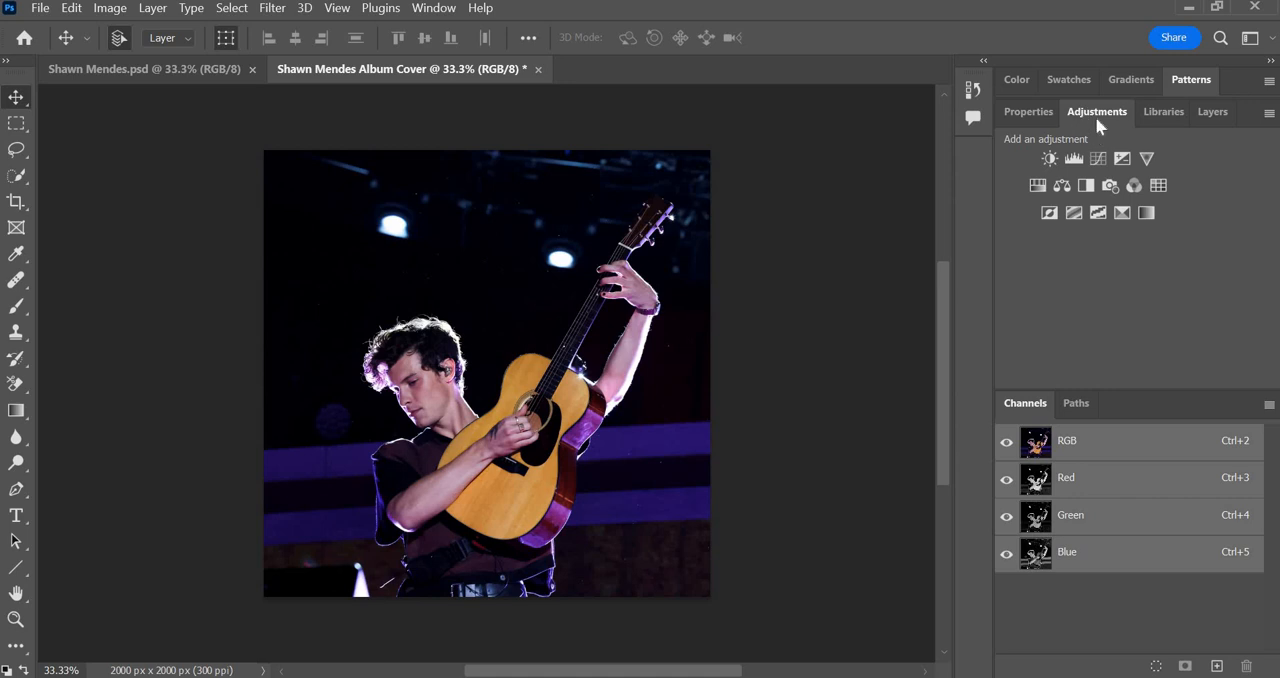
{"action": "left_click", "coordinate": [107, 12]}
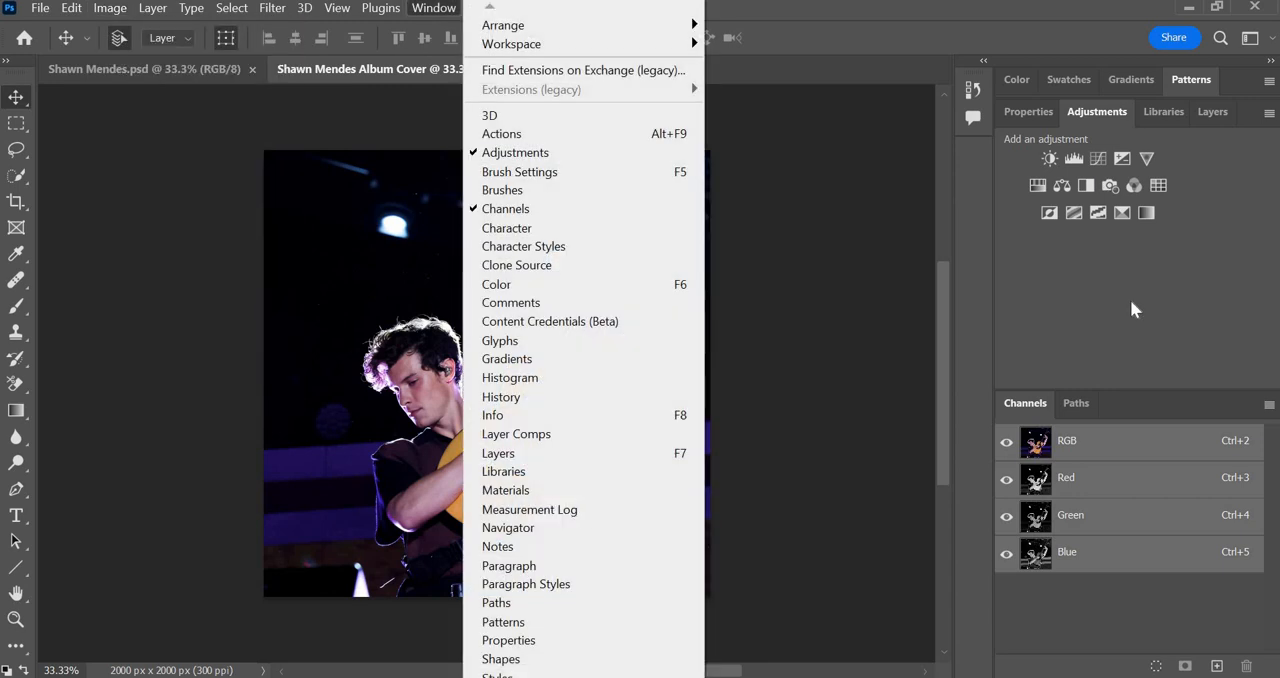
{"action": "left_click", "coordinate": [1130, 299]}
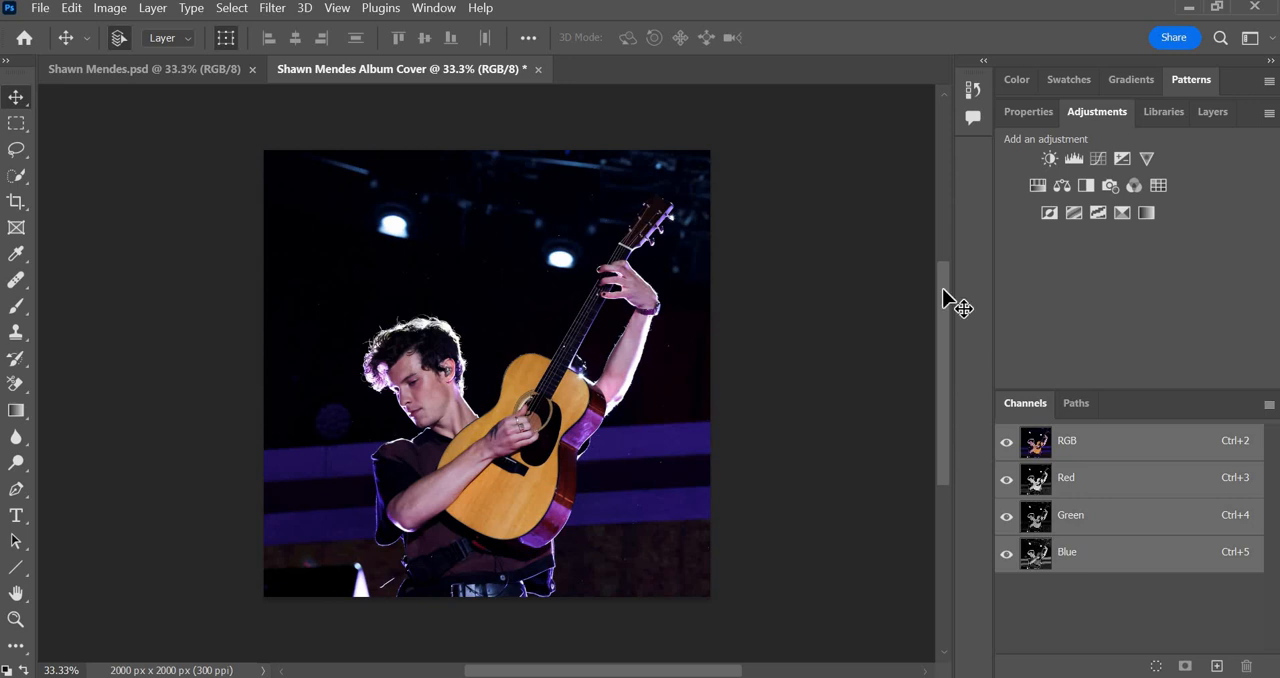
{"action": "left_click", "coordinate": [101, 13]}
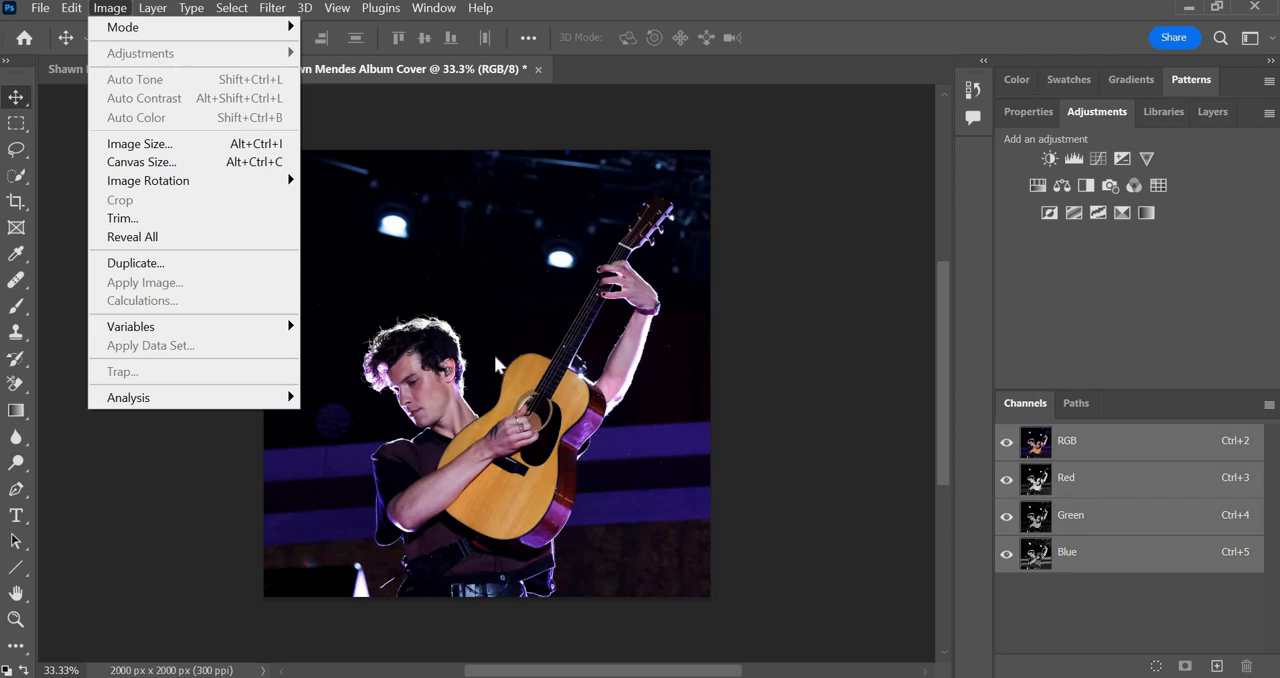
{"action": "left_click", "coordinate": [821, 203]}
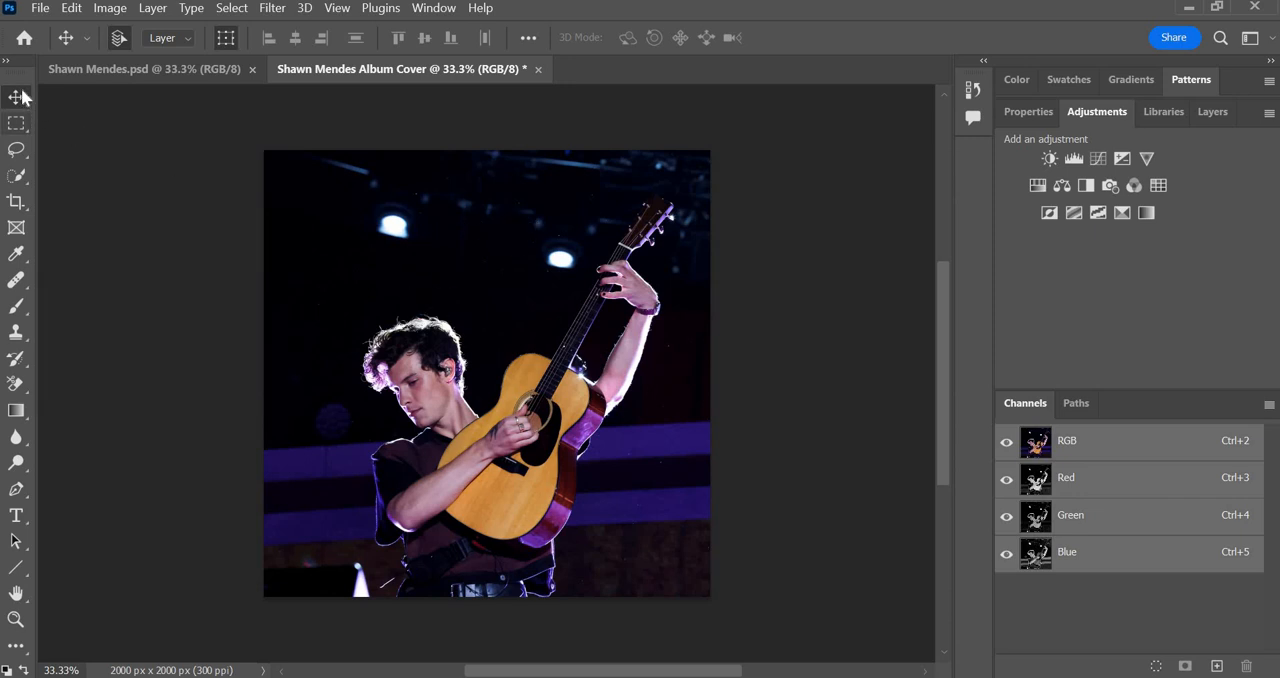
Start a Gradient Map adjustment on the photo layer and move its dialog clear of the canvas.
{"action": "left_click", "coordinate": [508, 243]}
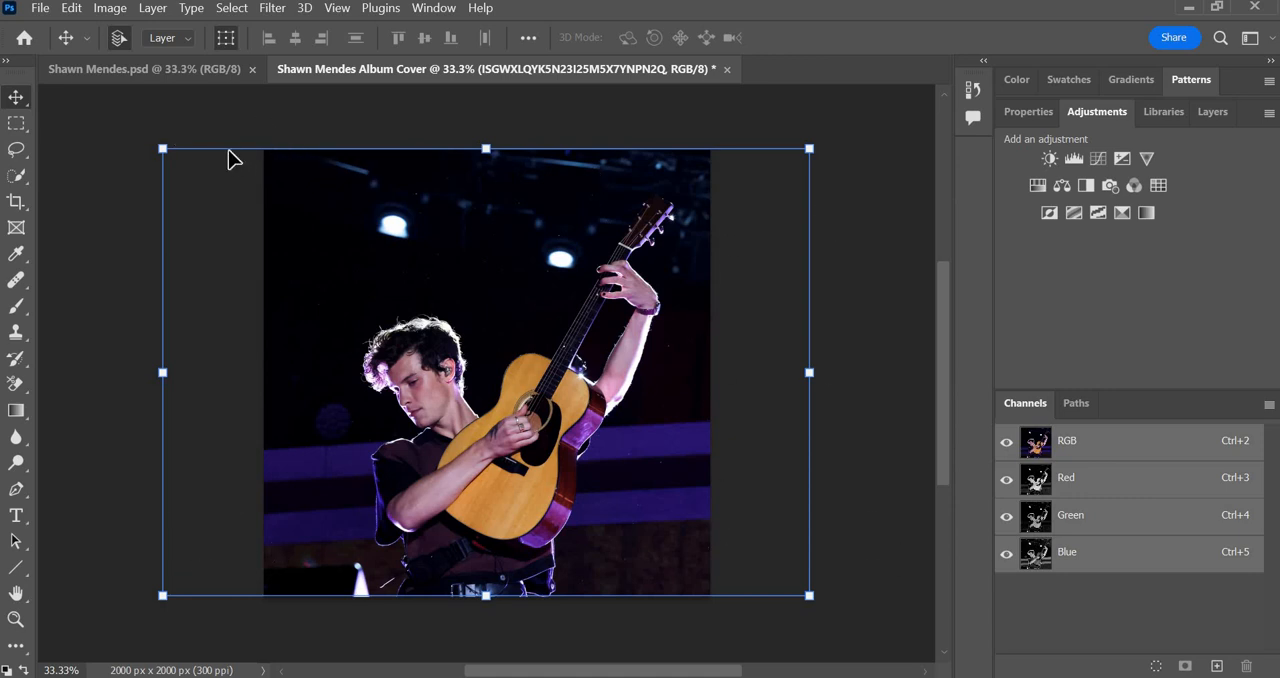
{"action": "left_click", "coordinate": [104, 12]}
{"action": "mouse_move", "coordinate": [154, 64]}
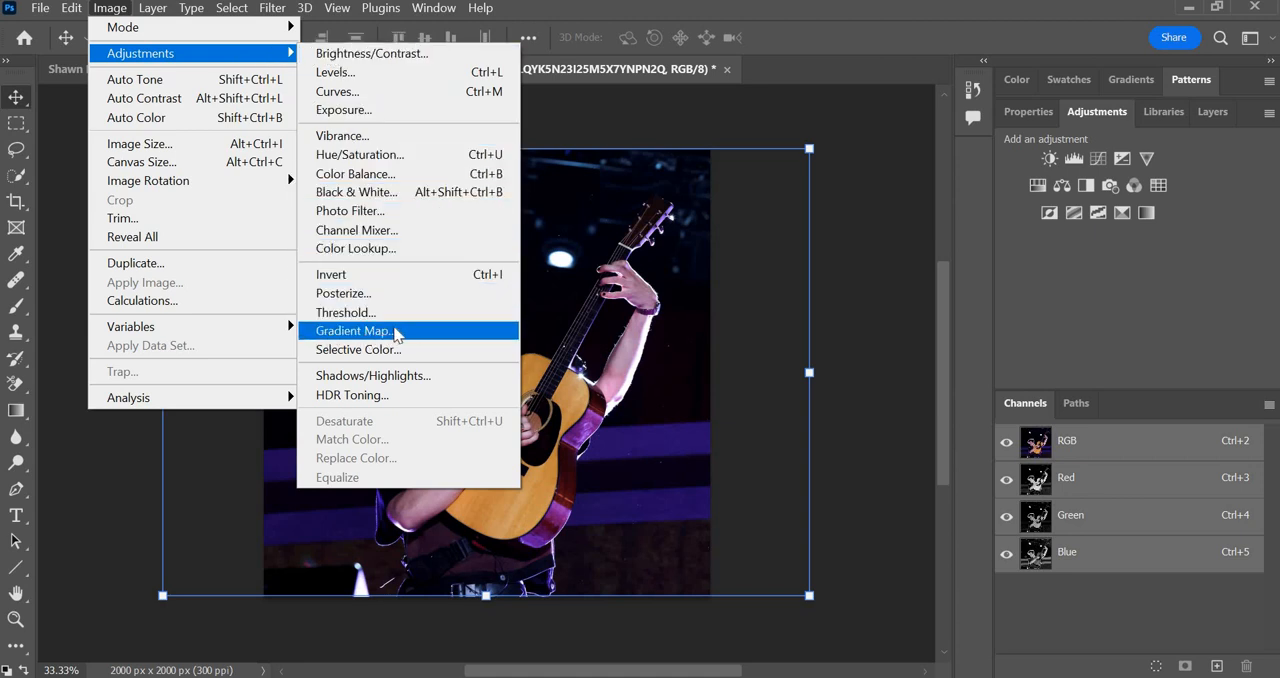
{"action": "left_click", "coordinate": [366, 340]}
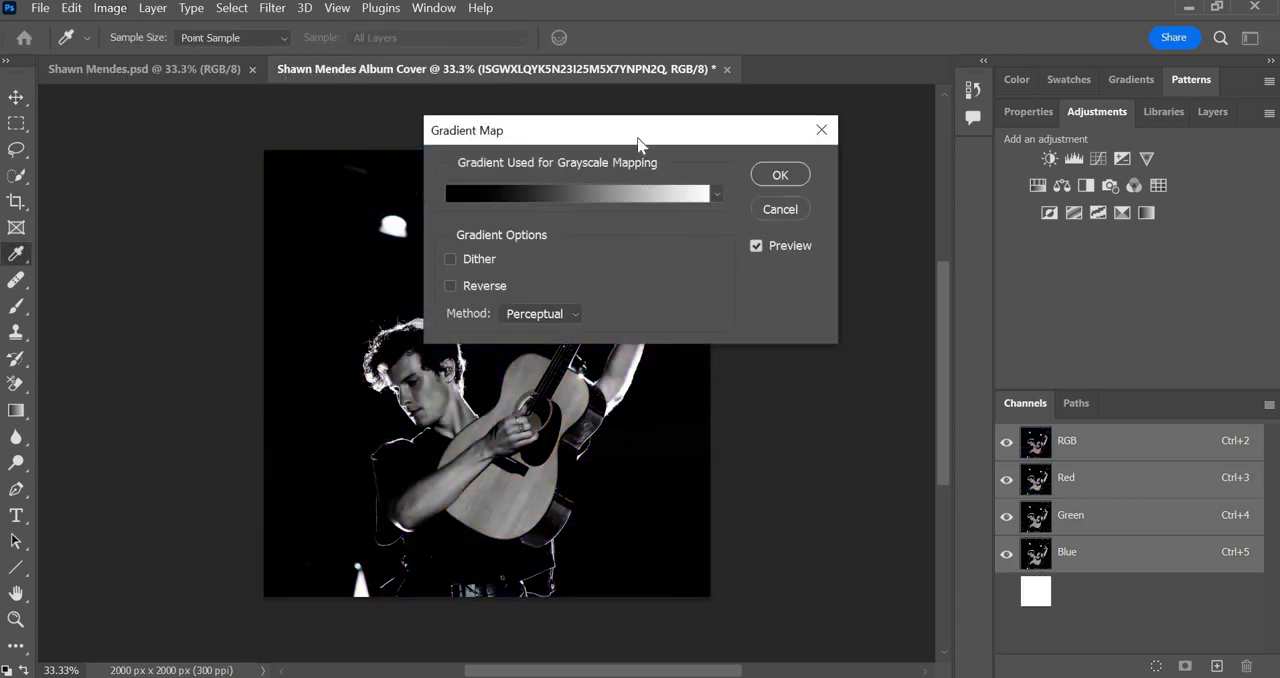
{"action": "left_click_drag", "start_coordinate": [637, 140], "coordinate": [946, 126]}
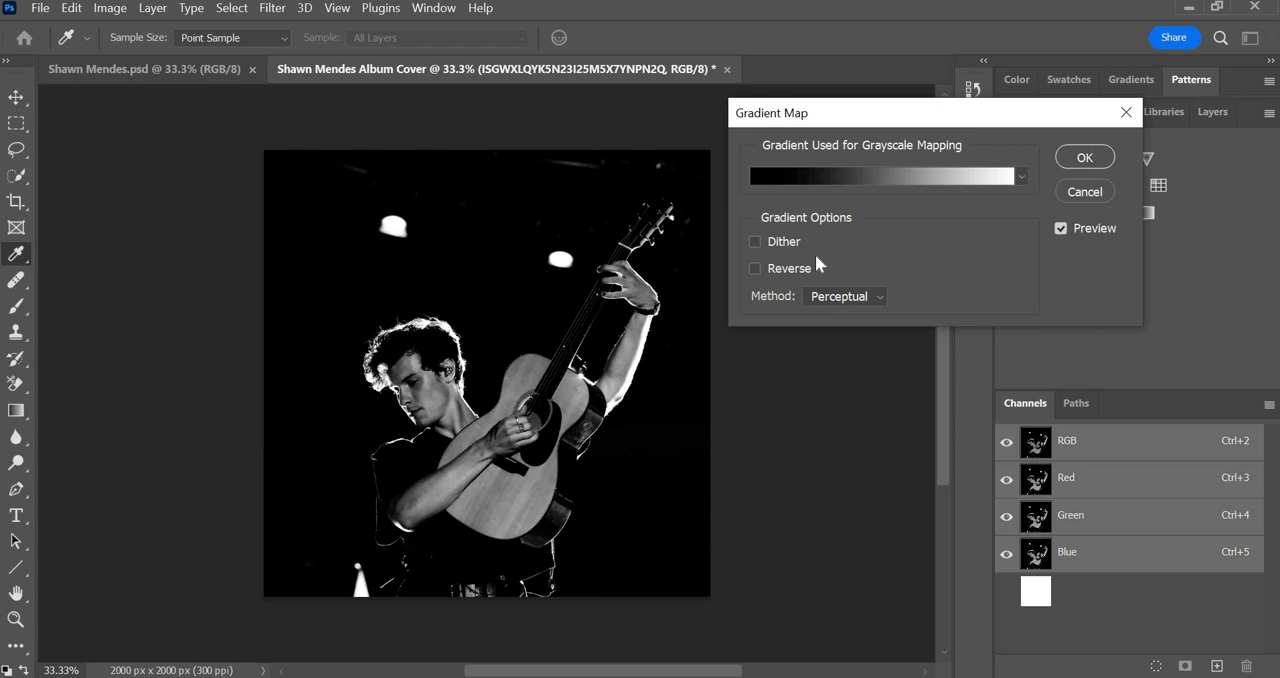
Compare the gradient map with the Reverse option on and off, leaving Reverse off.
{"action": "left_click", "coordinate": [756, 268]}
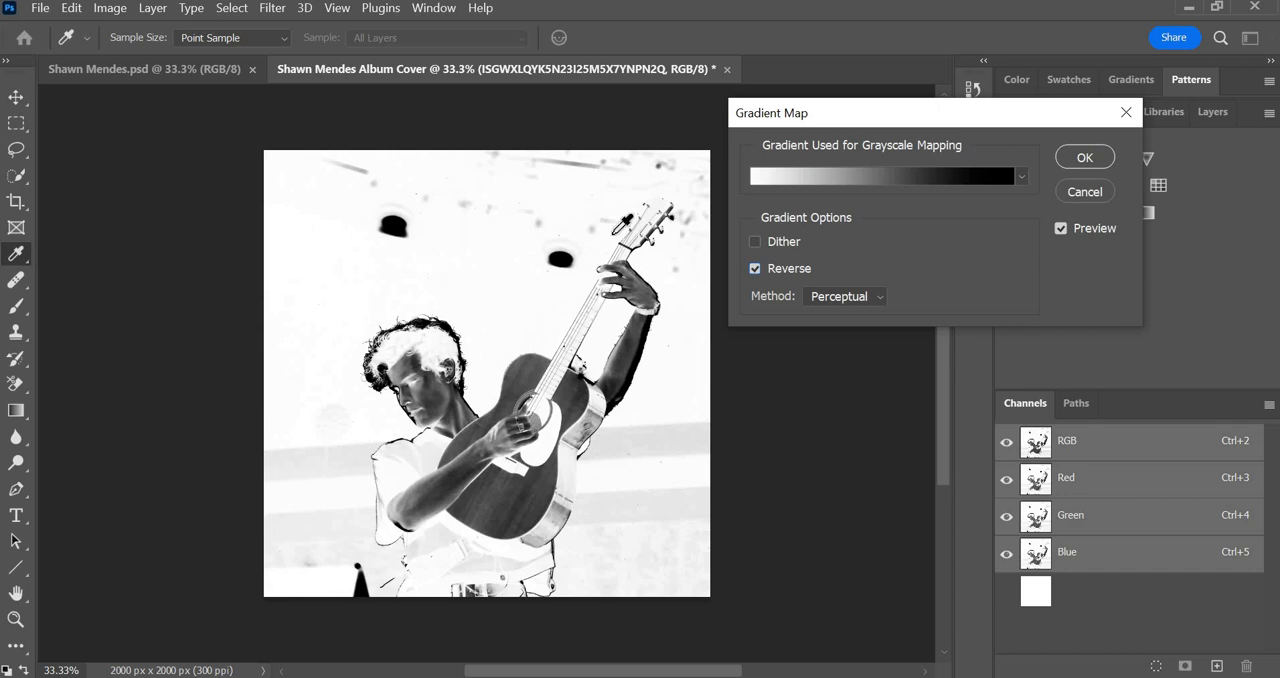
{"action": "left_click", "coordinate": [755, 269]}
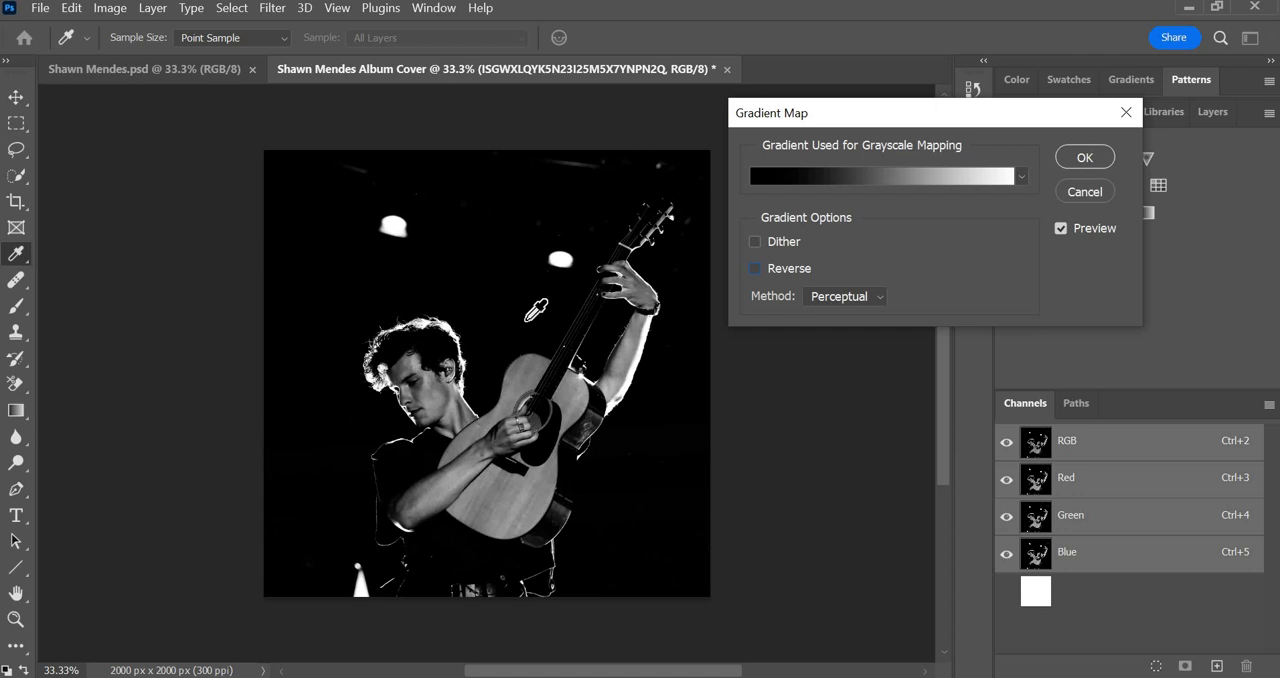
{"action": "left_click", "coordinate": [755, 269]}
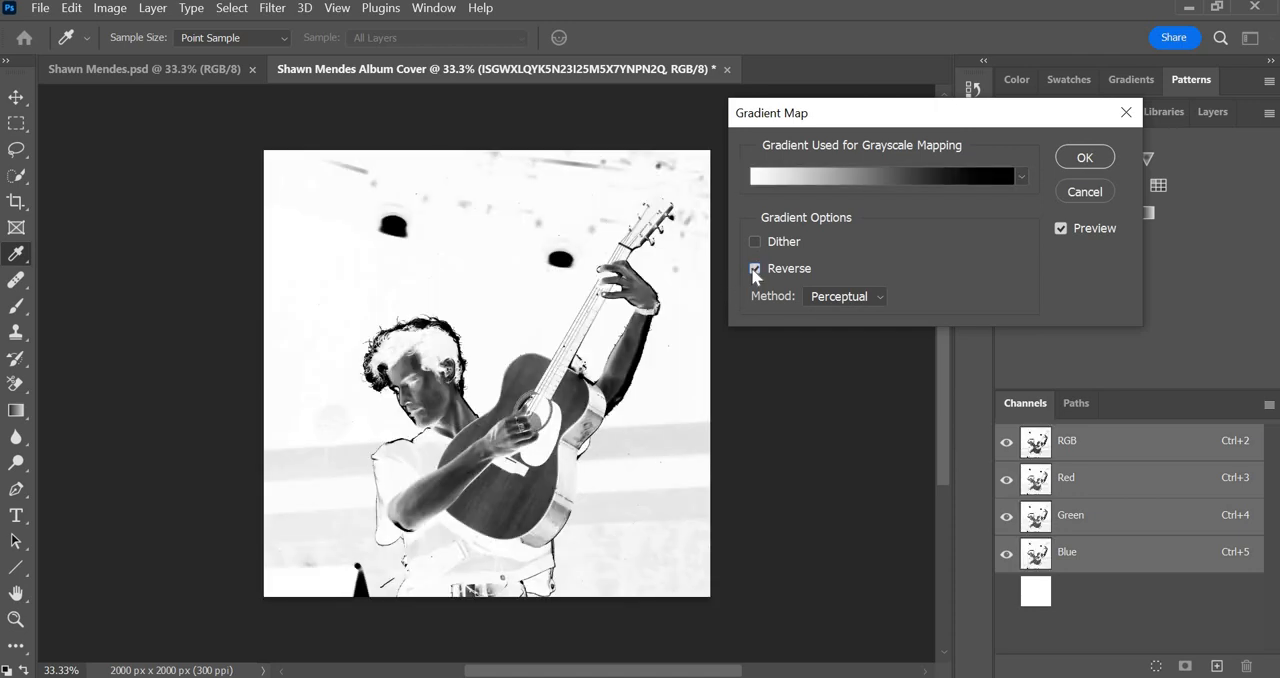
{"action": "left_click", "coordinate": [755, 269]}
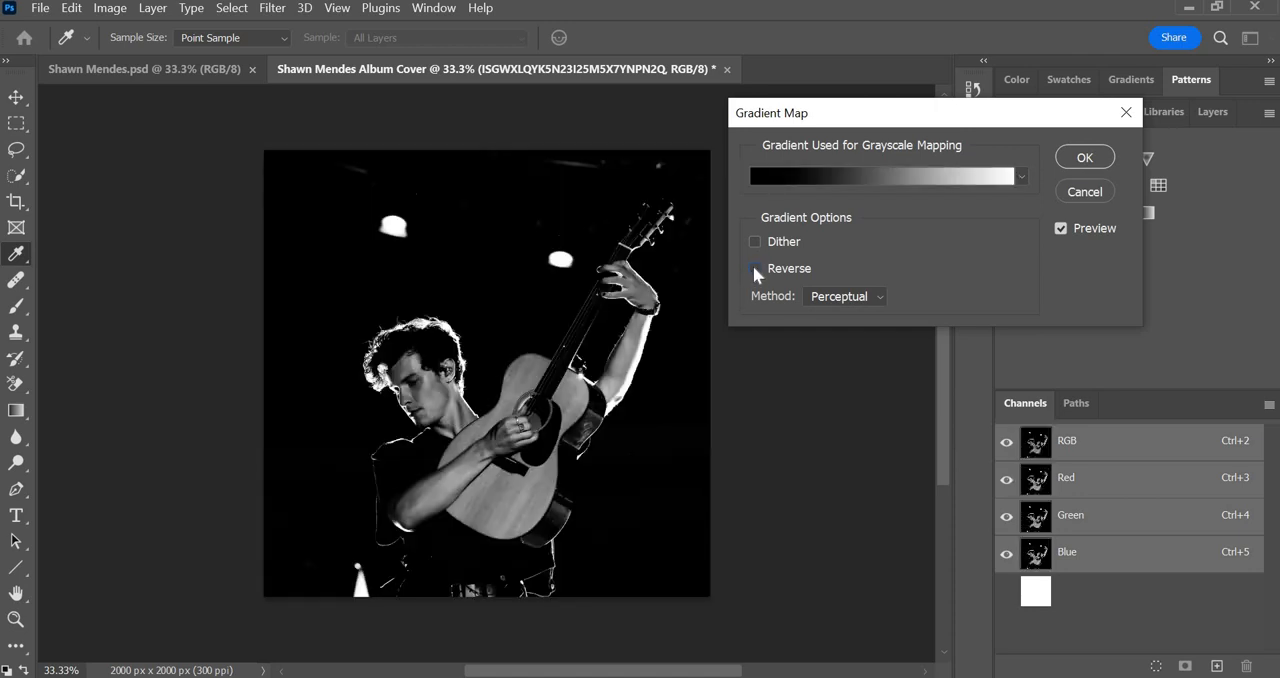
{"action": "left_click", "coordinate": [755, 269]}
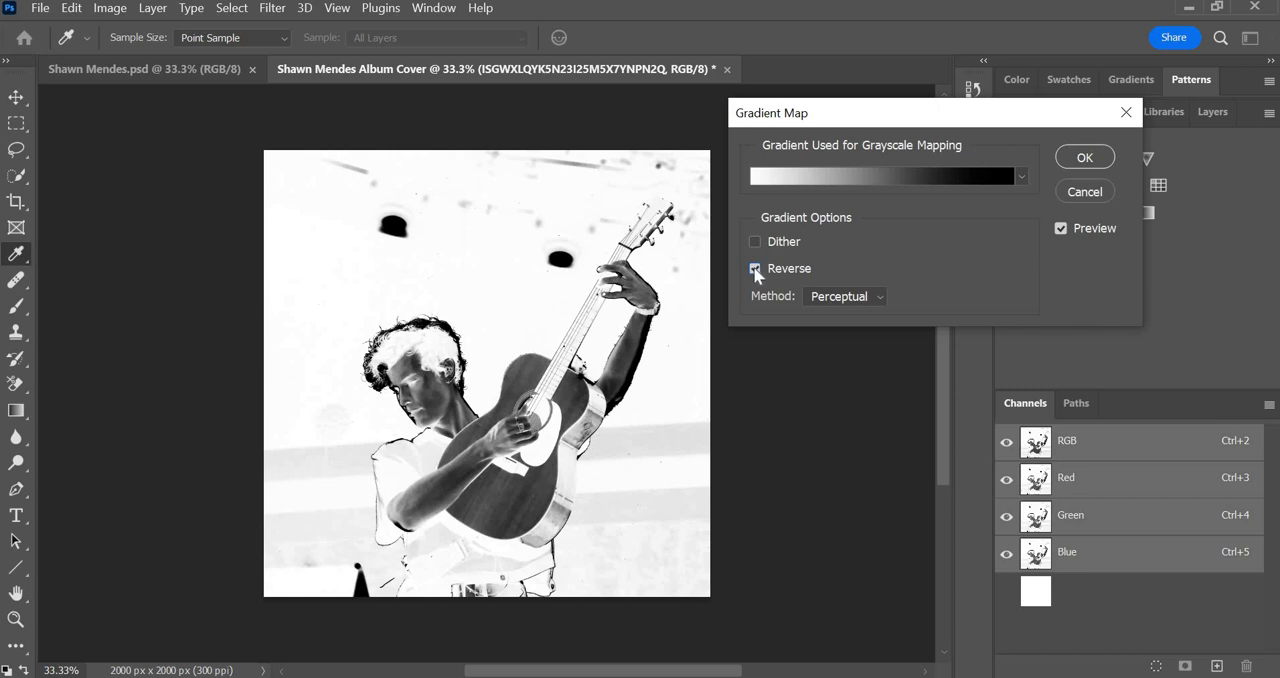
{"action": "left_click", "coordinate": [755, 269]}
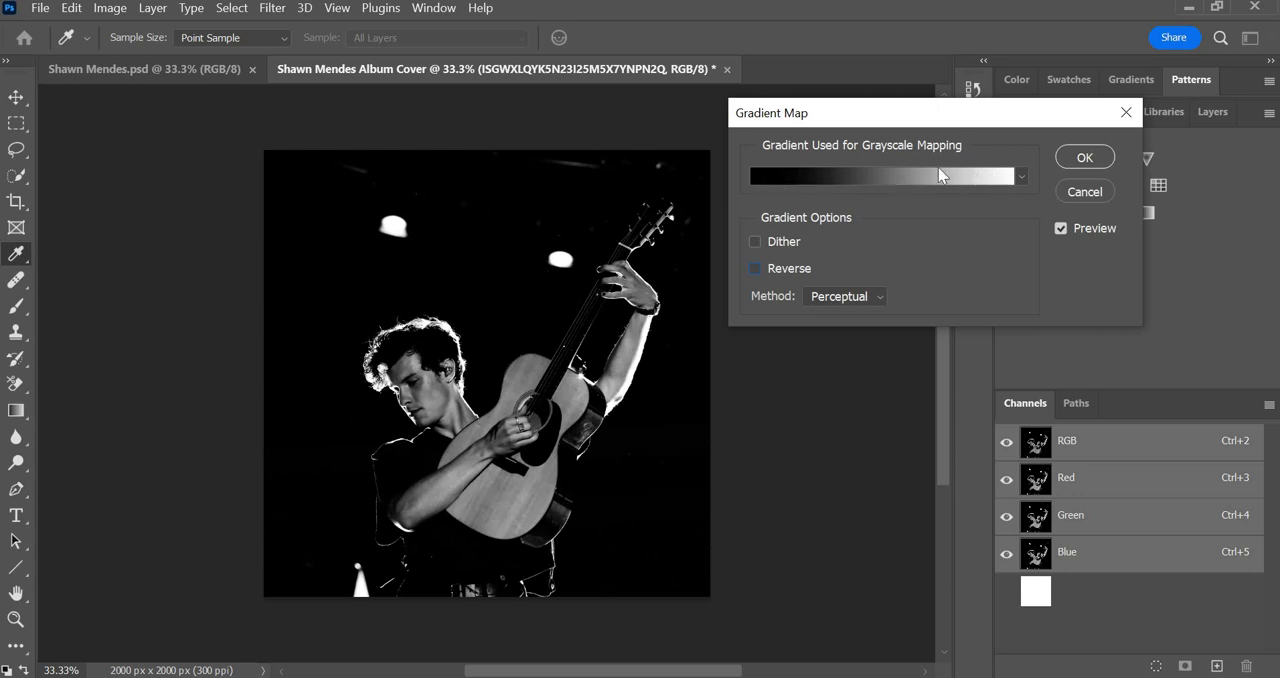
Edit the gradient map's gradient and set its dark start stop to the deep purple colour 511649.
{"action": "left_click", "coordinate": [785, 175]}
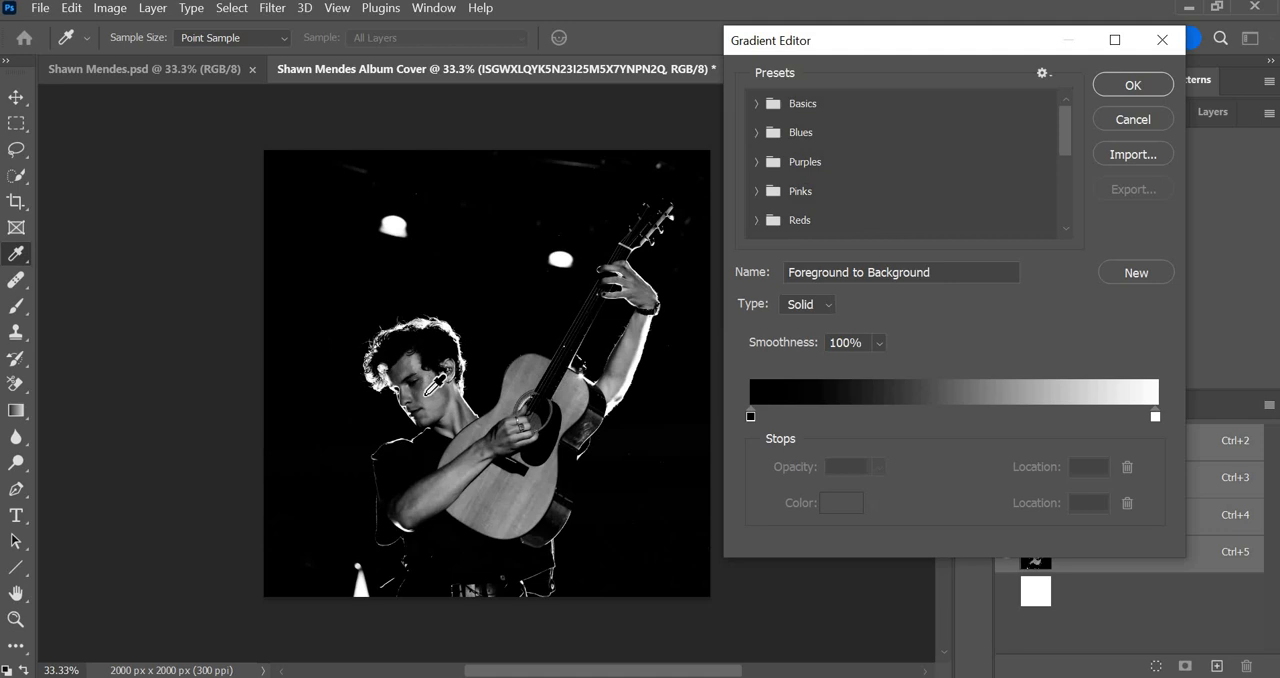
{"action": "left_click", "coordinate": [750, 414]}
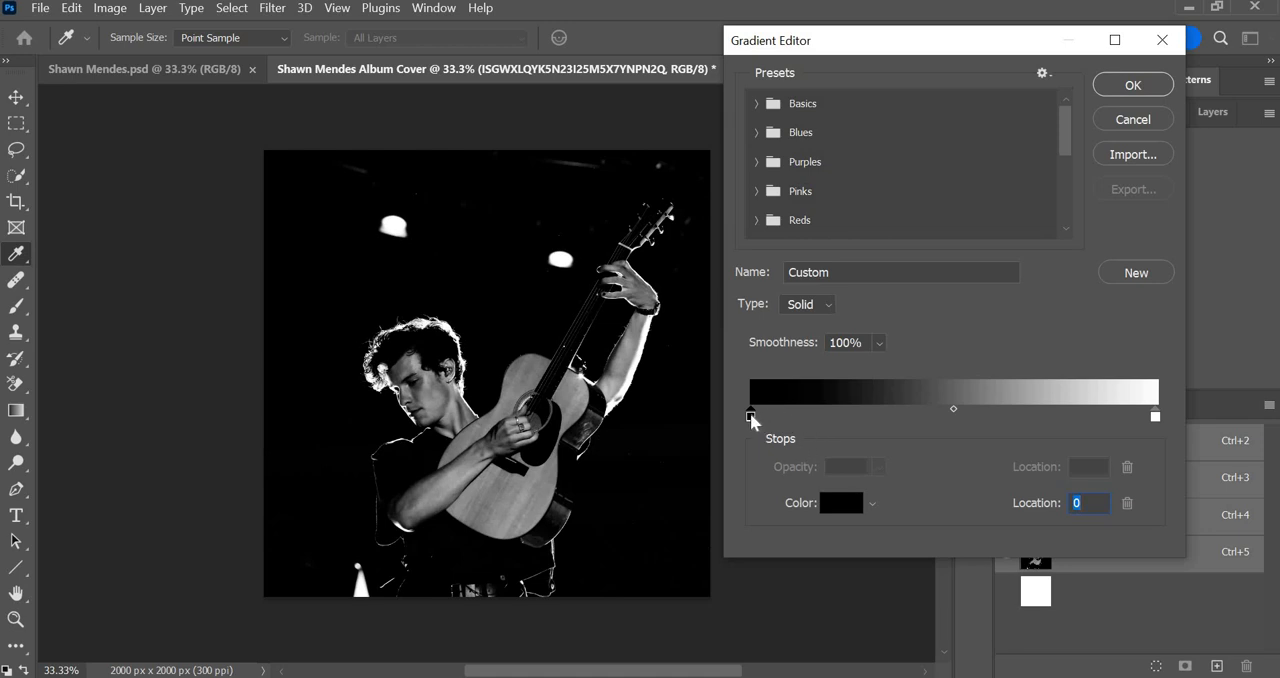
{"action": "double_click", "coordinate": [751, 416]}
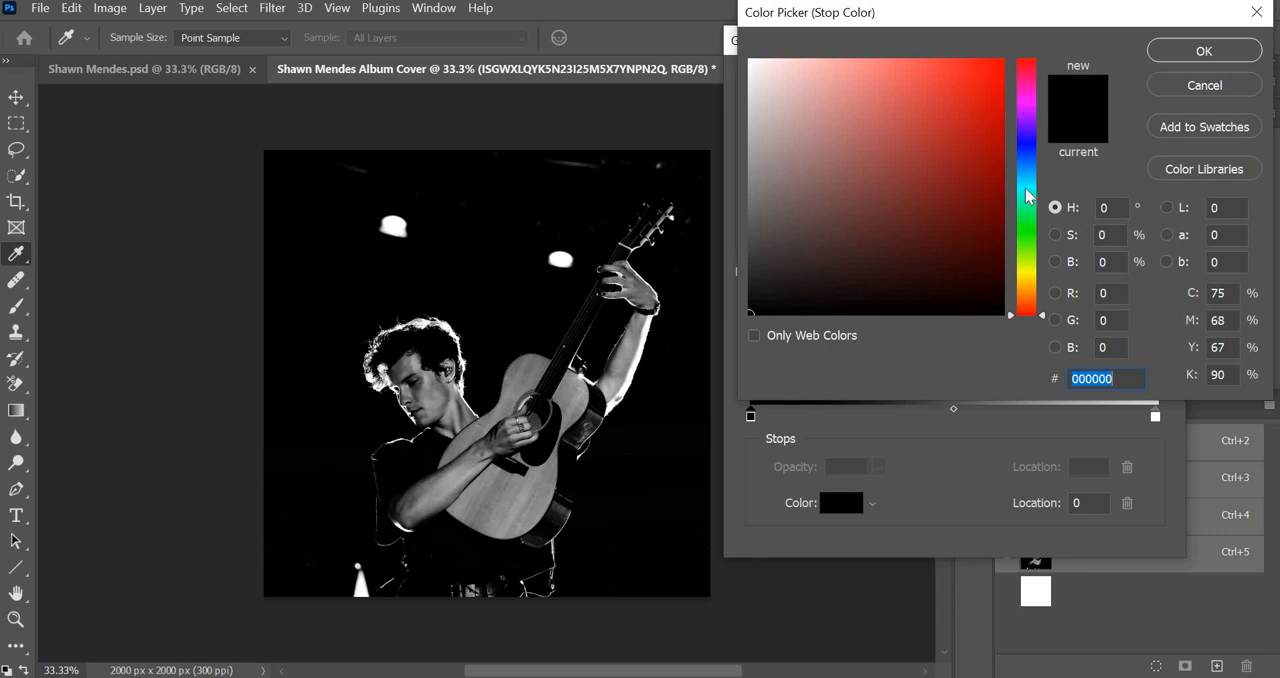
{"action": "left_click", "coordinate": [1025, 97]}
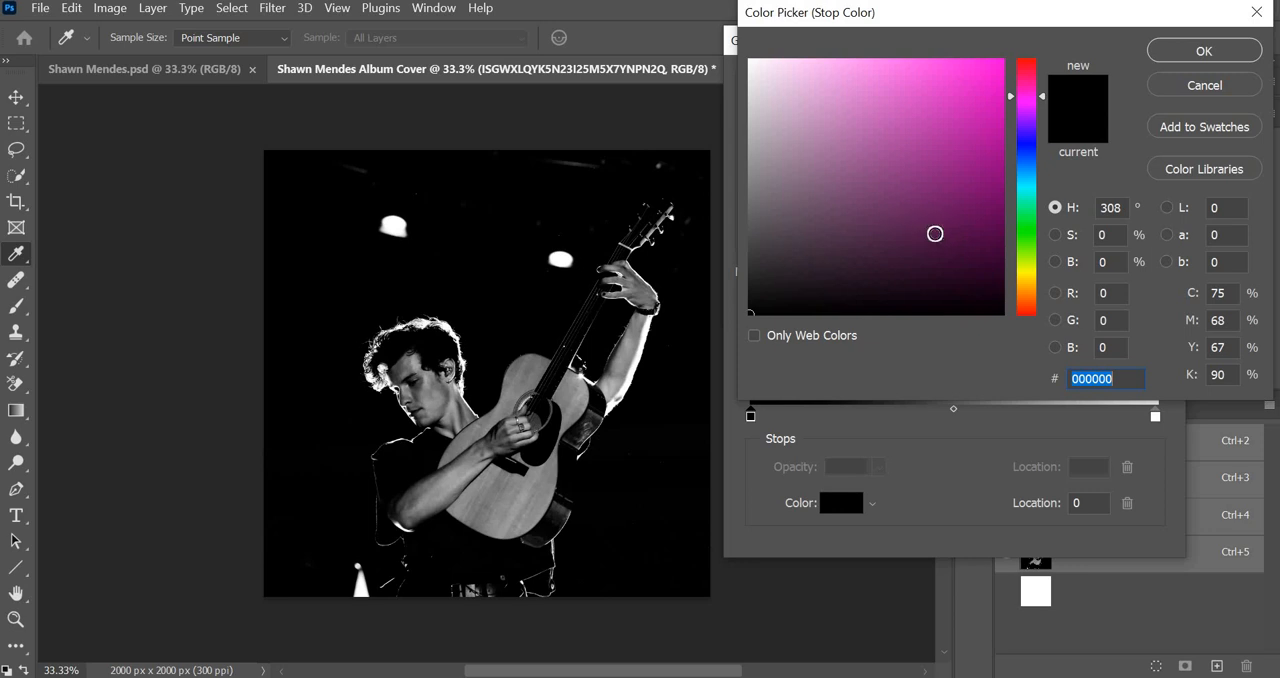
{"action": "left_click", "coordinate": [933, 233]}
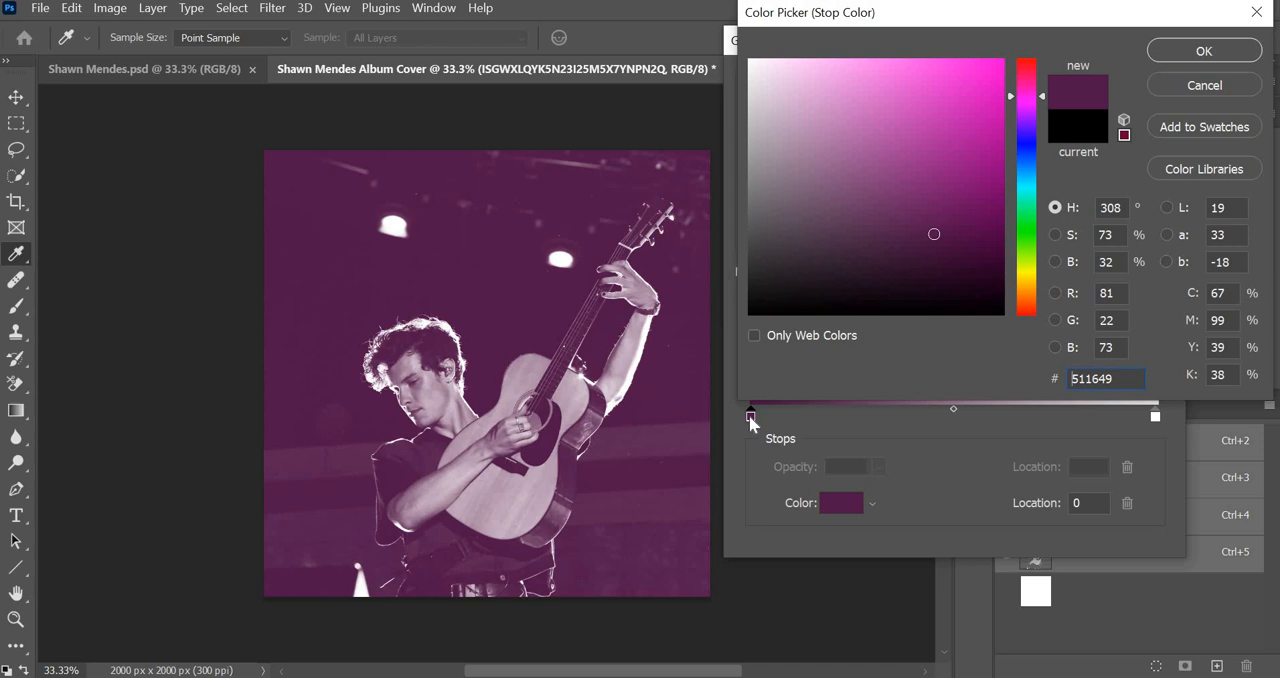
{"action": "left_click", "coordinate": [1205, 51]}
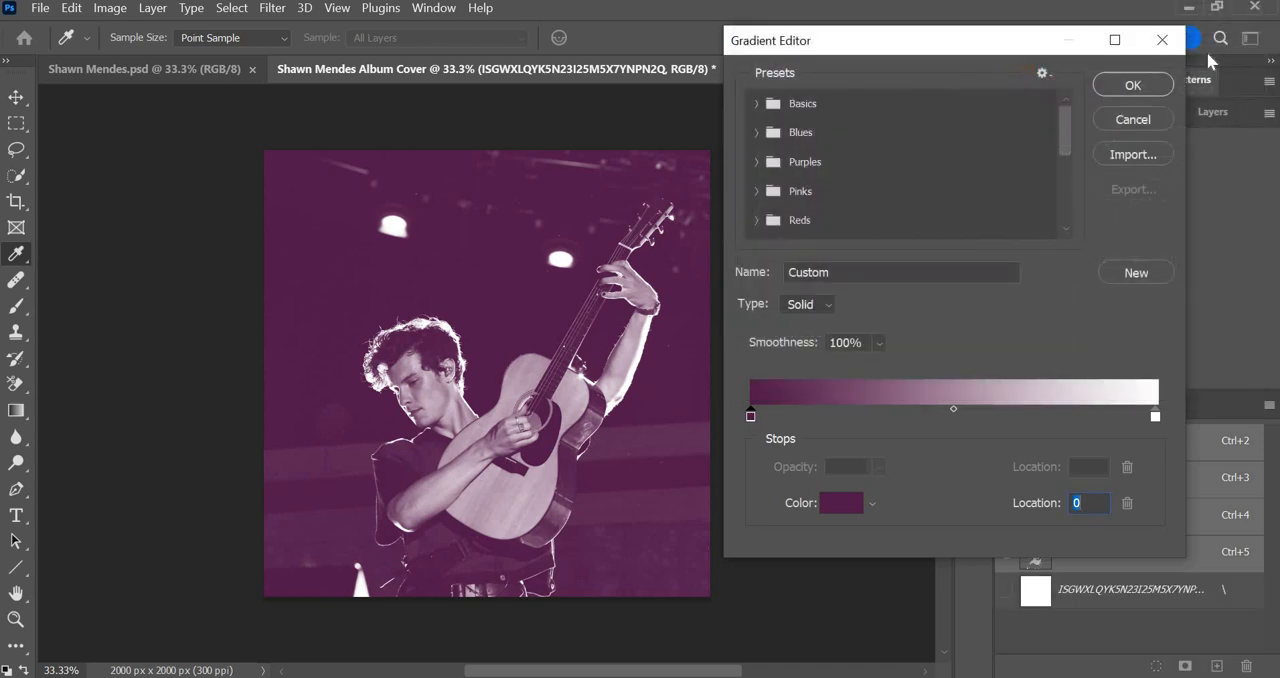
Set the gradient's light end stop to mint green 86f7c0 and apply the gradient map to the photo.
{"action": "left_click", "coordinate": [1156, 418]}
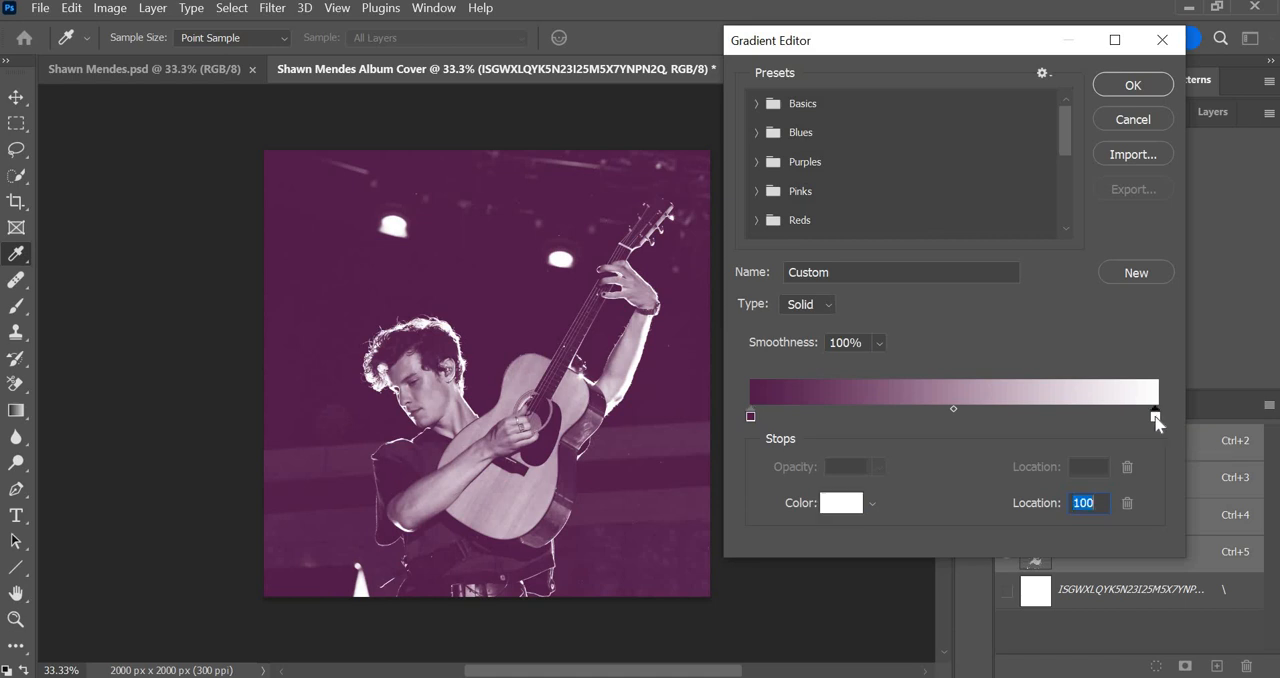
{"action": "double_click", "coordinate": [1156, 418]}
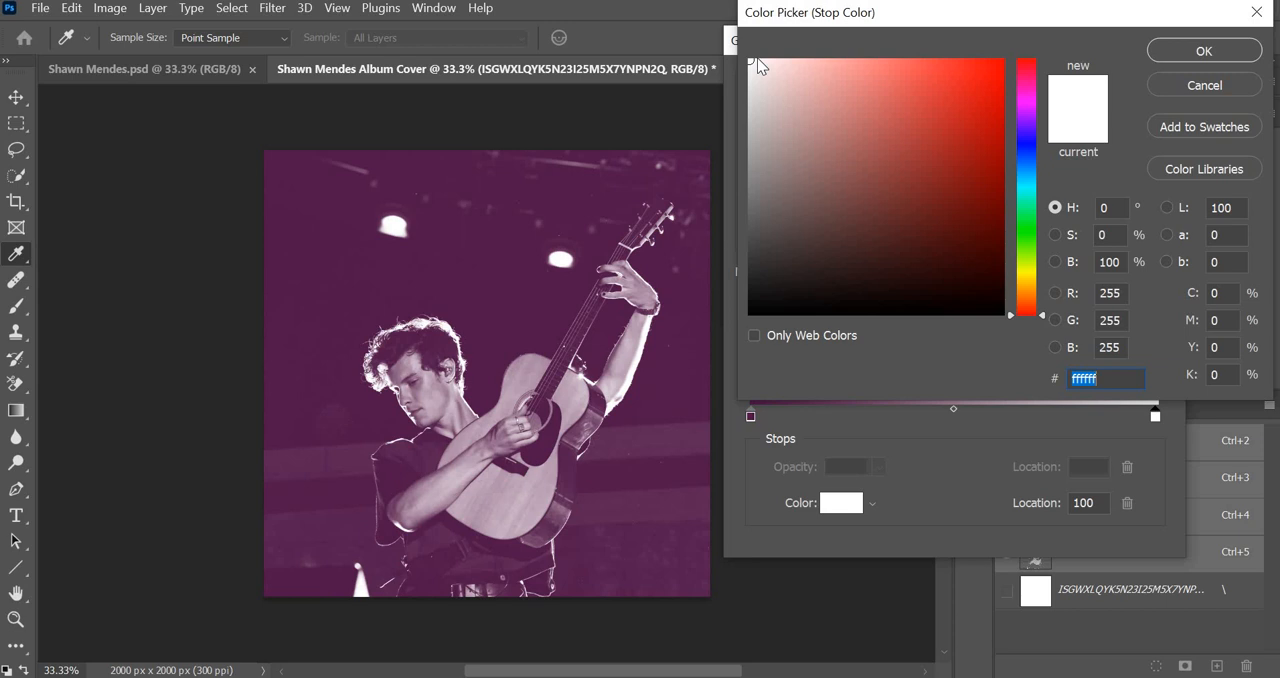
{"action": "left_click", "coordinate": [1027, 236]}
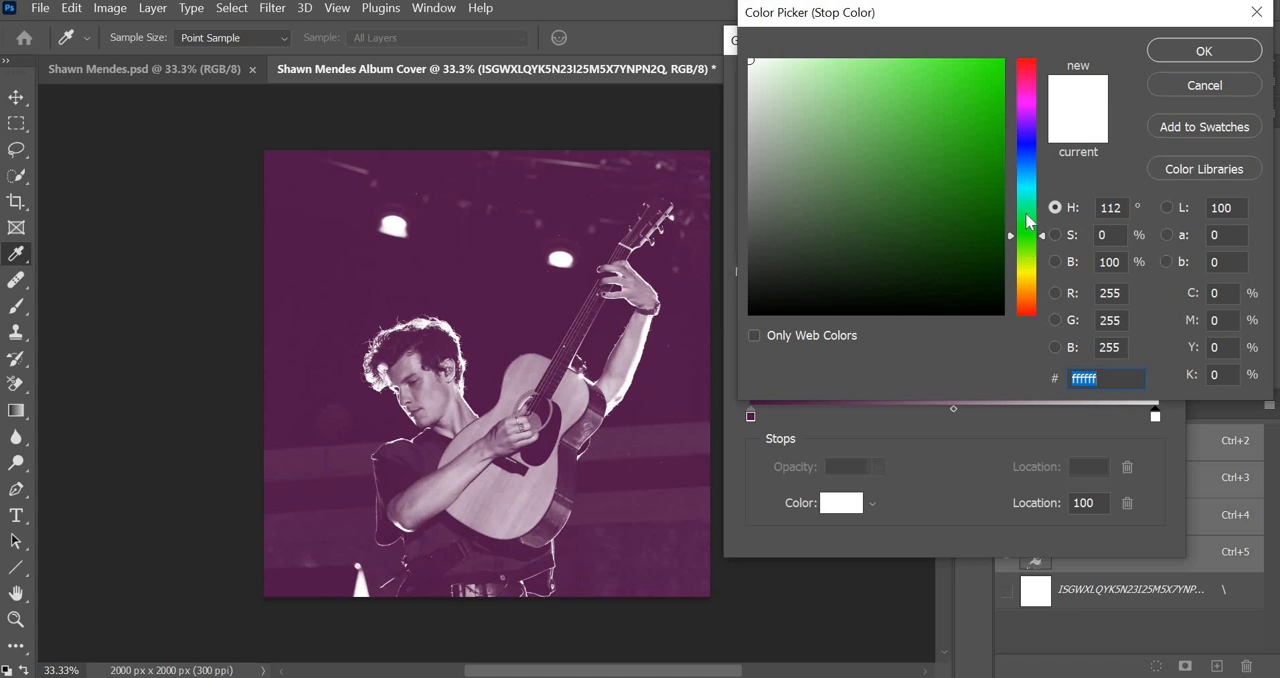
{"action": "left_click", "coordinate": [1027, 208]}
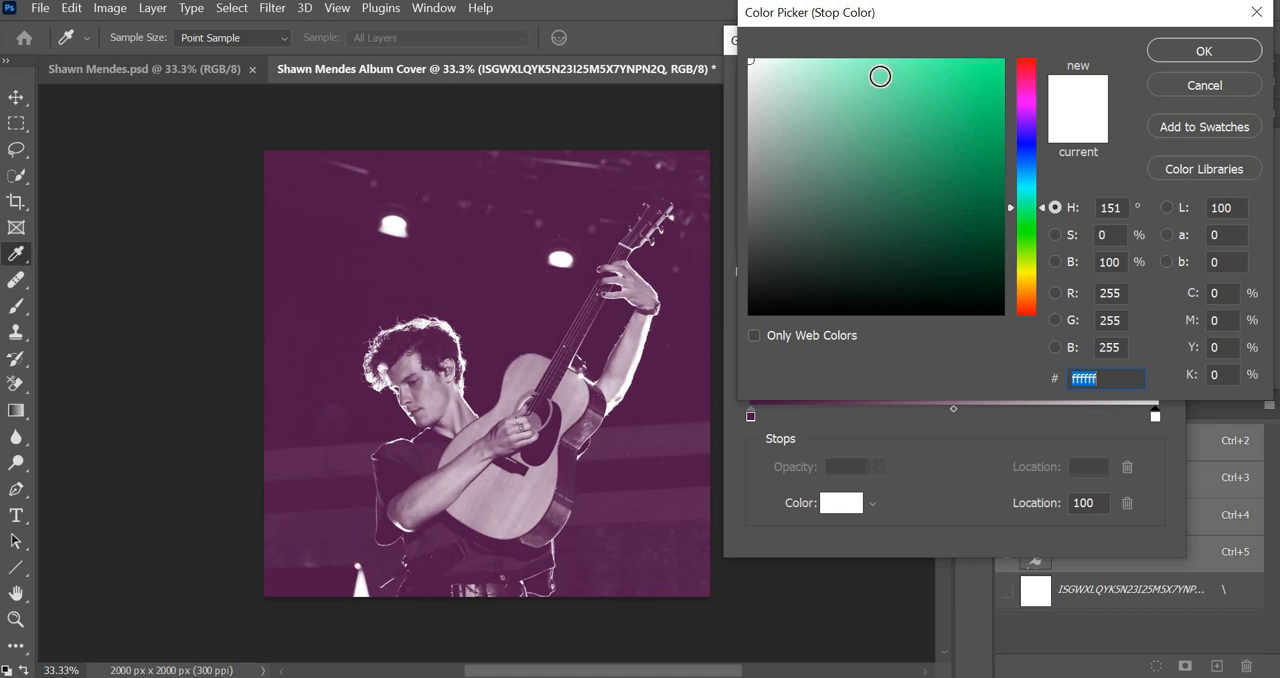
{"action": "left_click", "coordinate": [879, 76]}
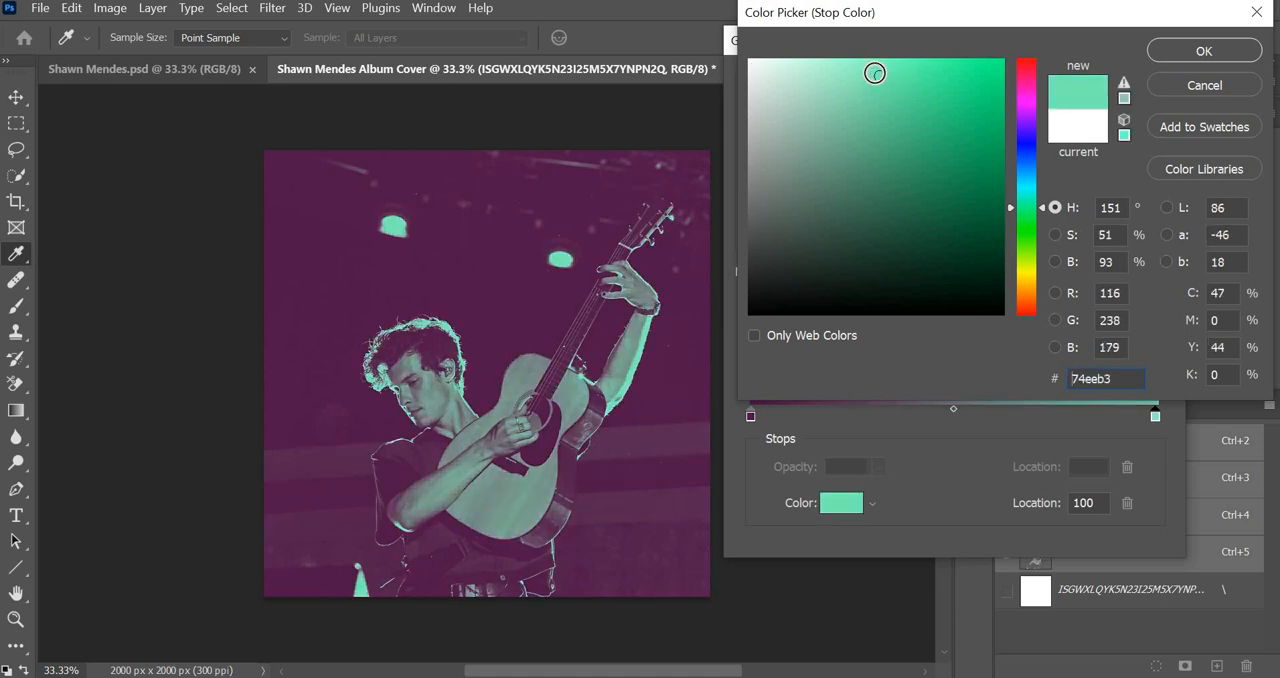
{"action": "left_click", "coordinate": [868, 74]}
{"action": "left_click", "coordinate": [865, 70]}
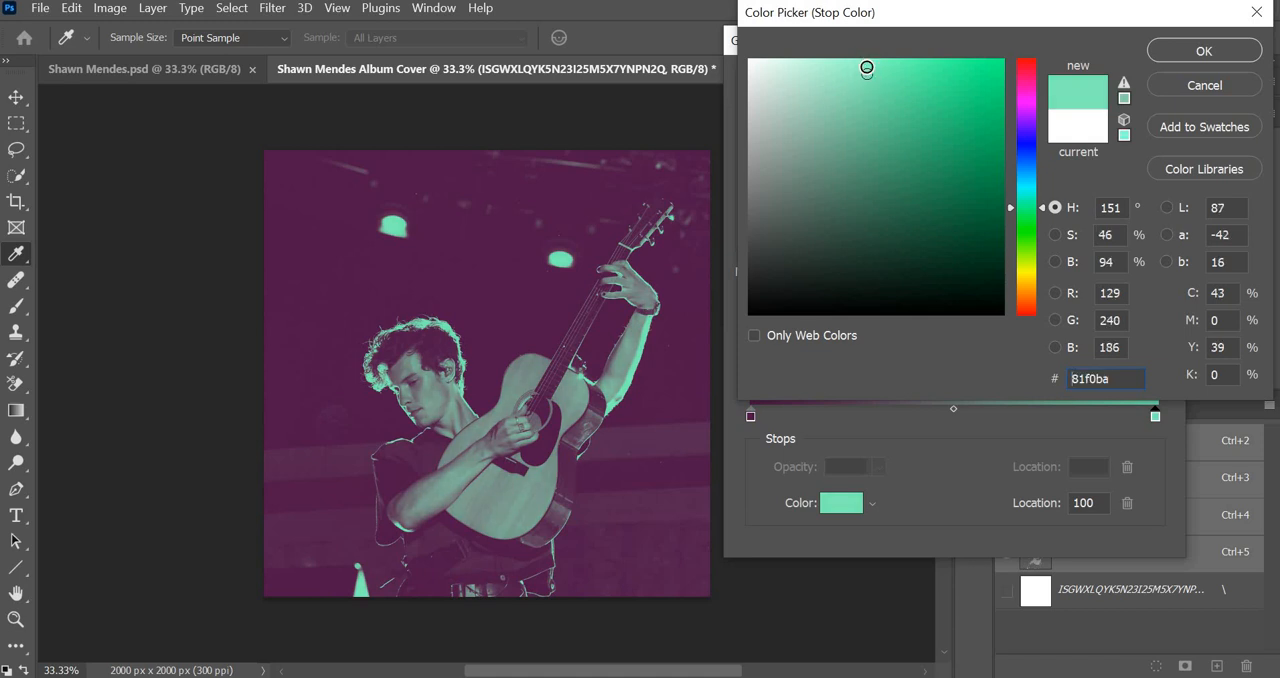
{"action": "left_click", "coordinate": [865, 68]}
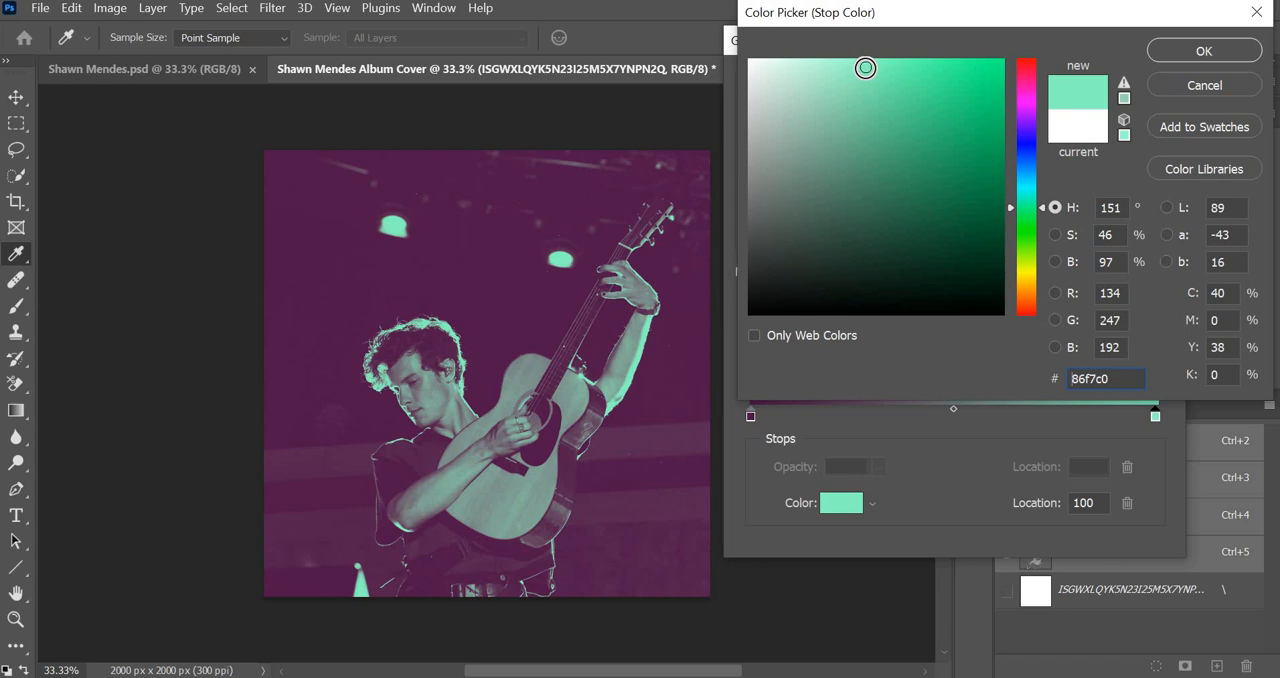
{"action": "left_click", "coordinate": [1204, 51]}
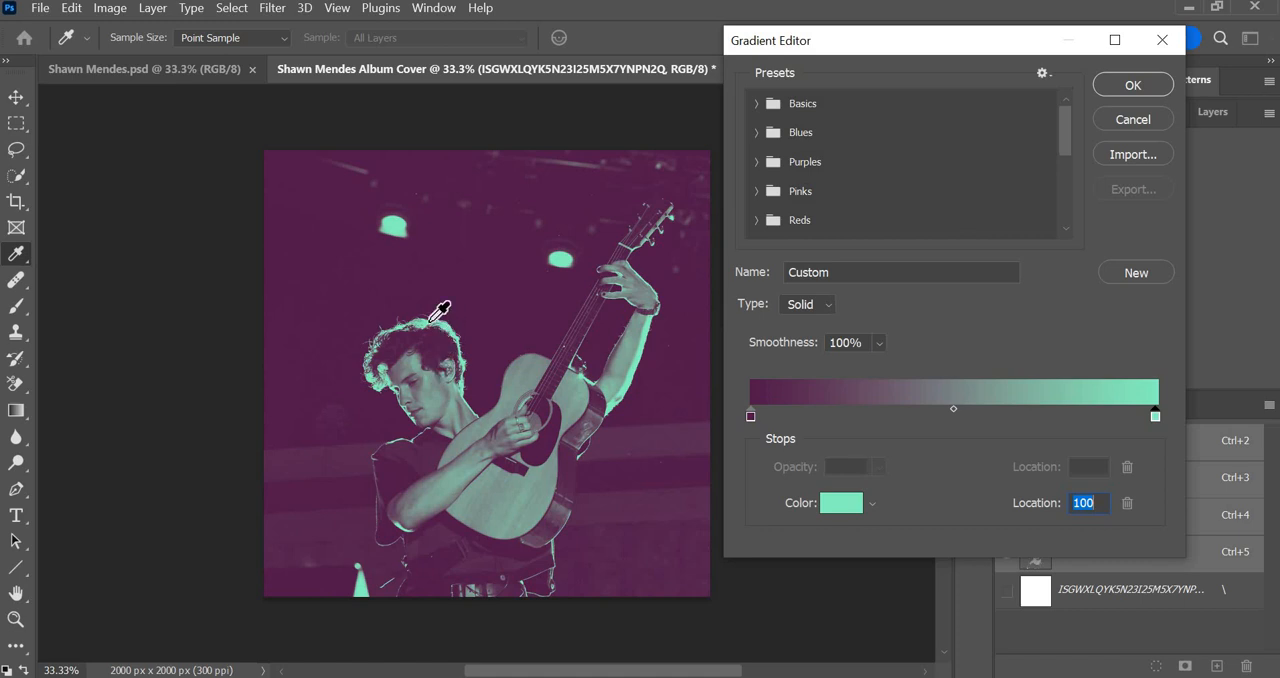
{"action": "left_click", "coordinate": [1126, 89]}
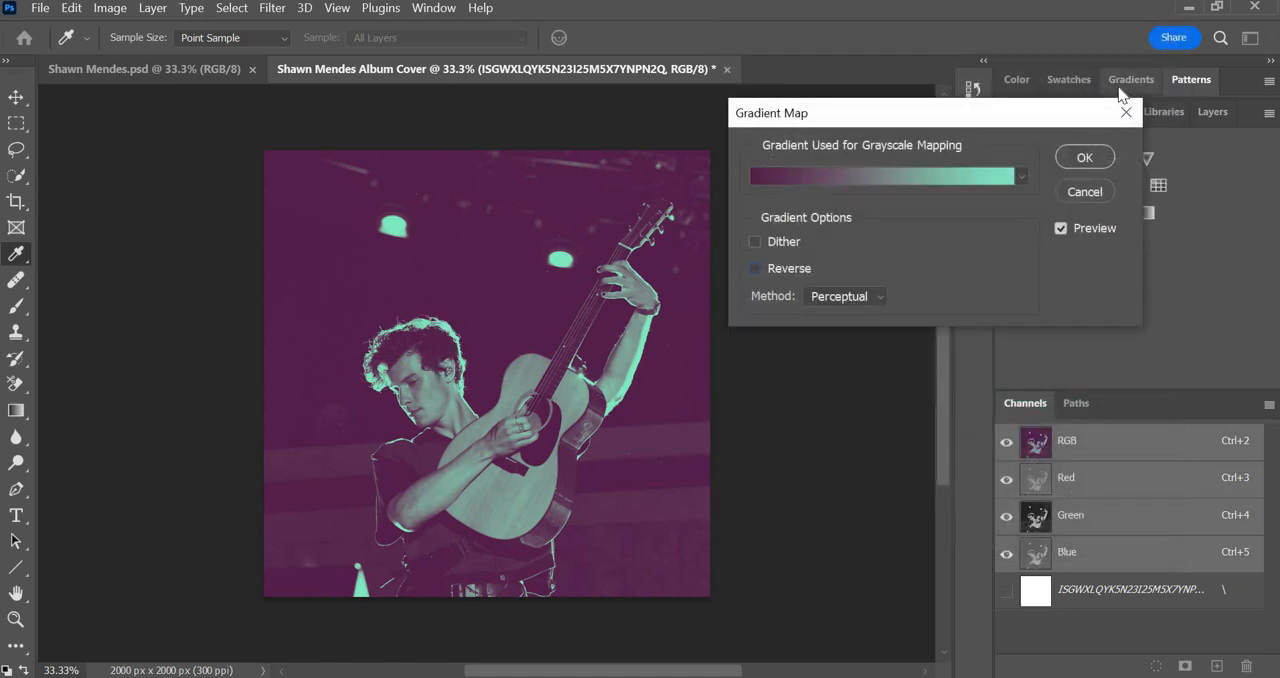
{"action": "left_click", "coordinate": [1082, 158]}
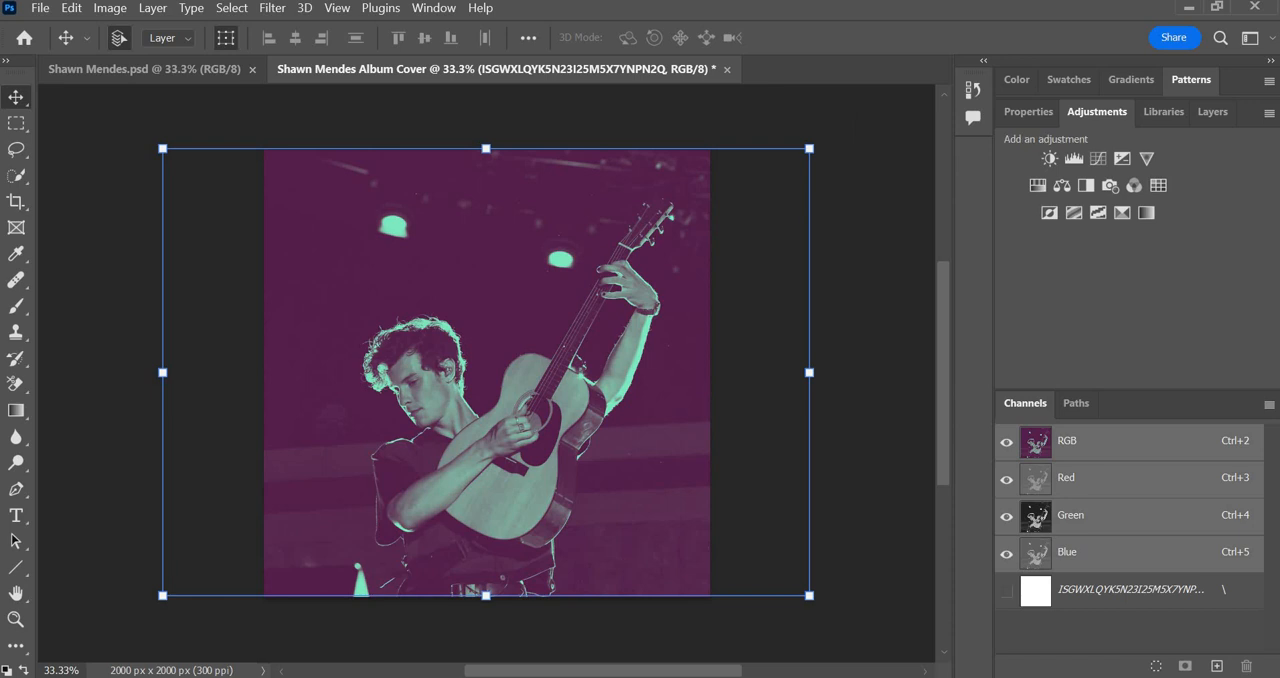
Start a Gaussian Blur on the photo layer and compare the preview at radii such as 29.1 and 3.0 pixels.
{"action": "left_click", "coordinate": [271, 10]}
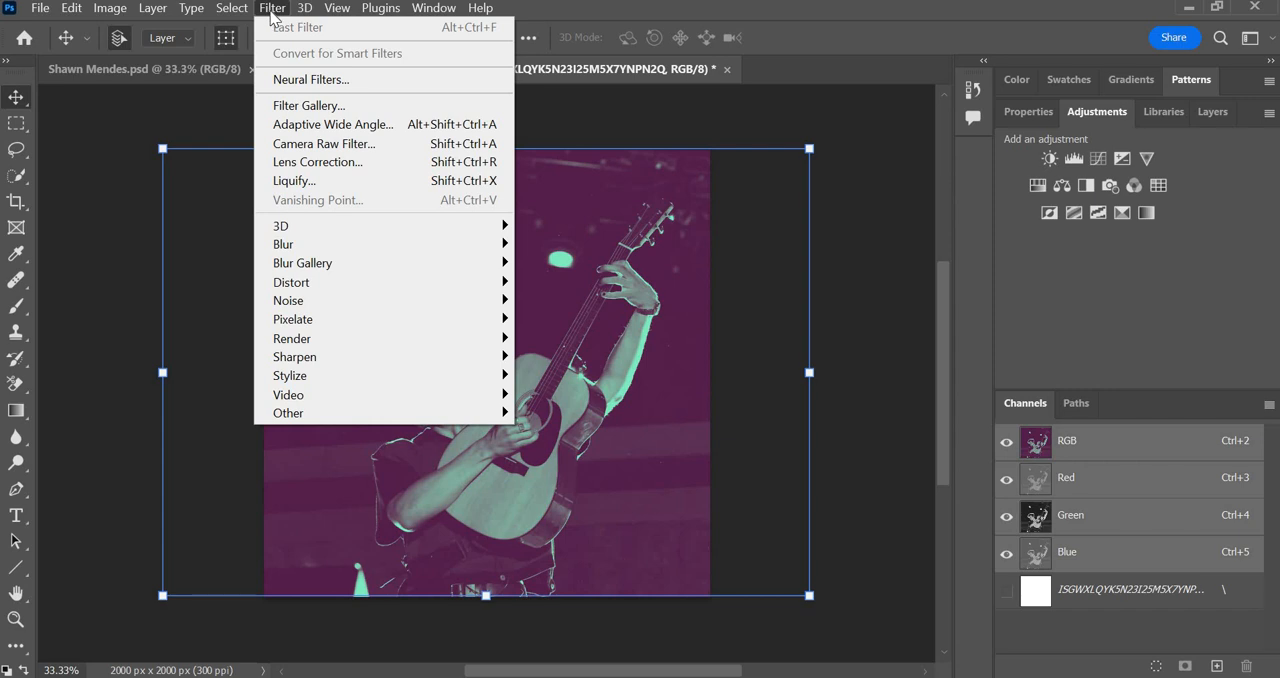
{"action": "mouse_move", "coordinate": [231, 8]}
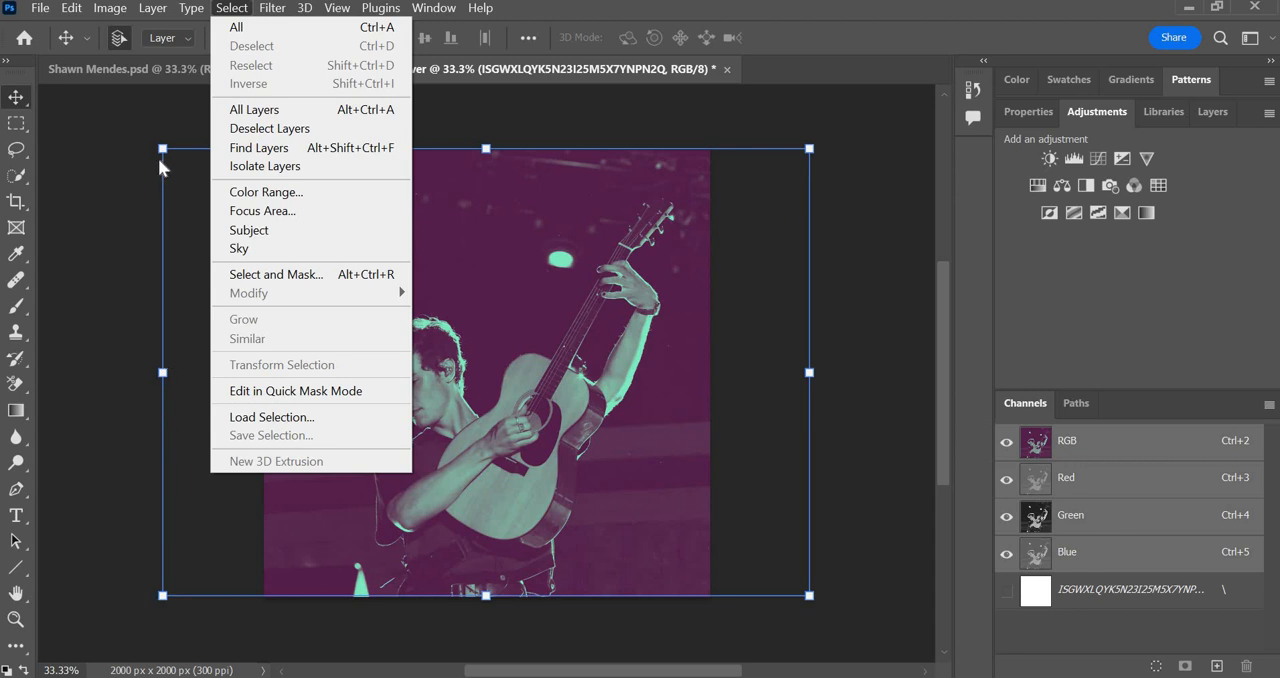
{"action": "mouse_move", "coordinate": [276, 12]}
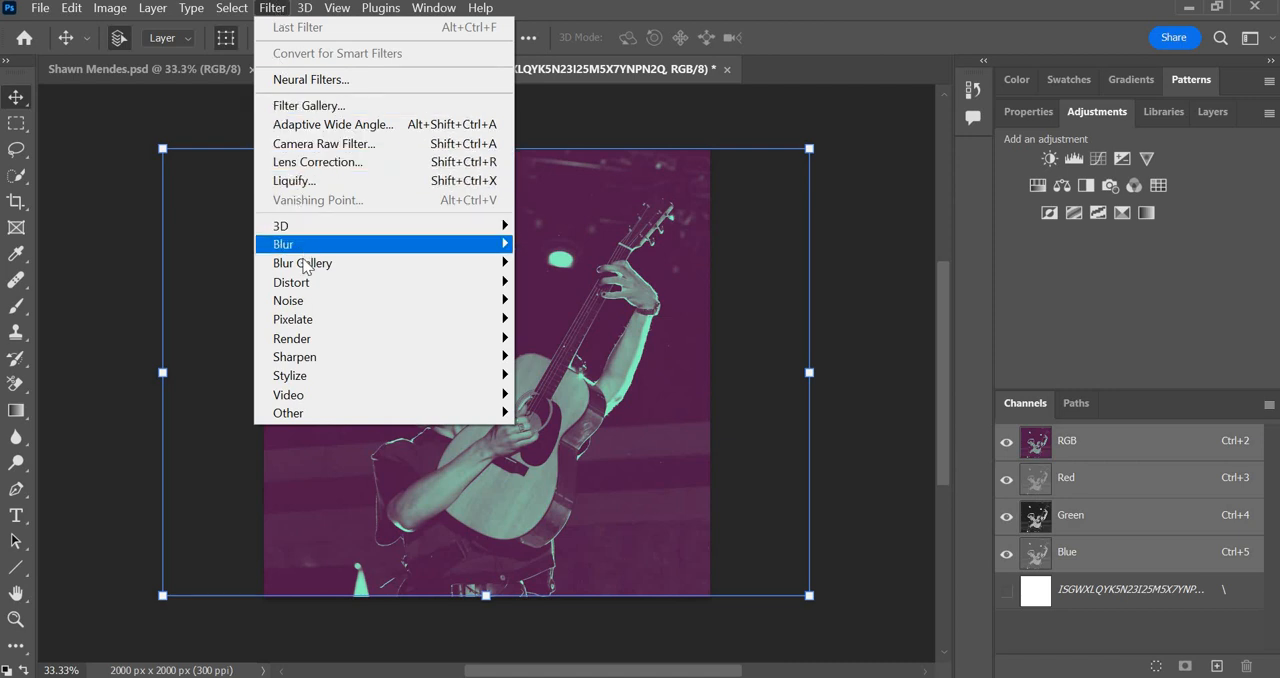
{"action": "mouse_move", "coordinate": [313, 303]}
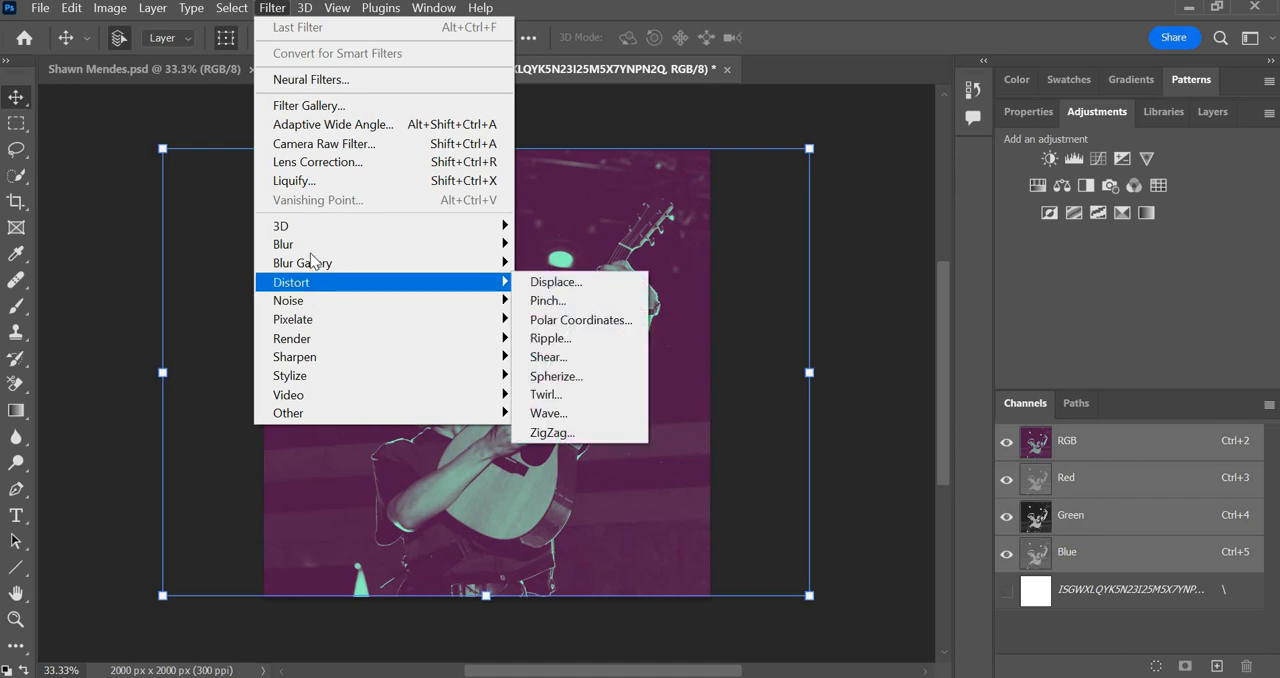
{"action": "mouse_move", "coordinate": [318, 250]}
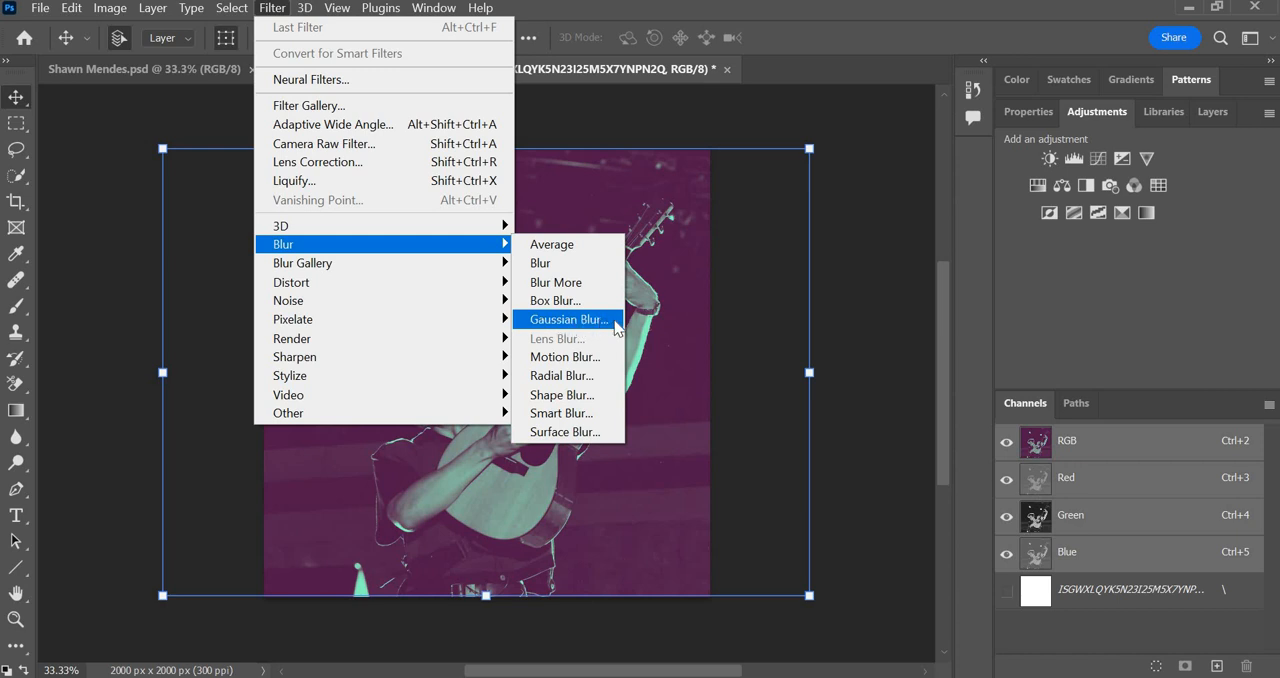
{"action": "left_click", "coordinate": [568, 319]}
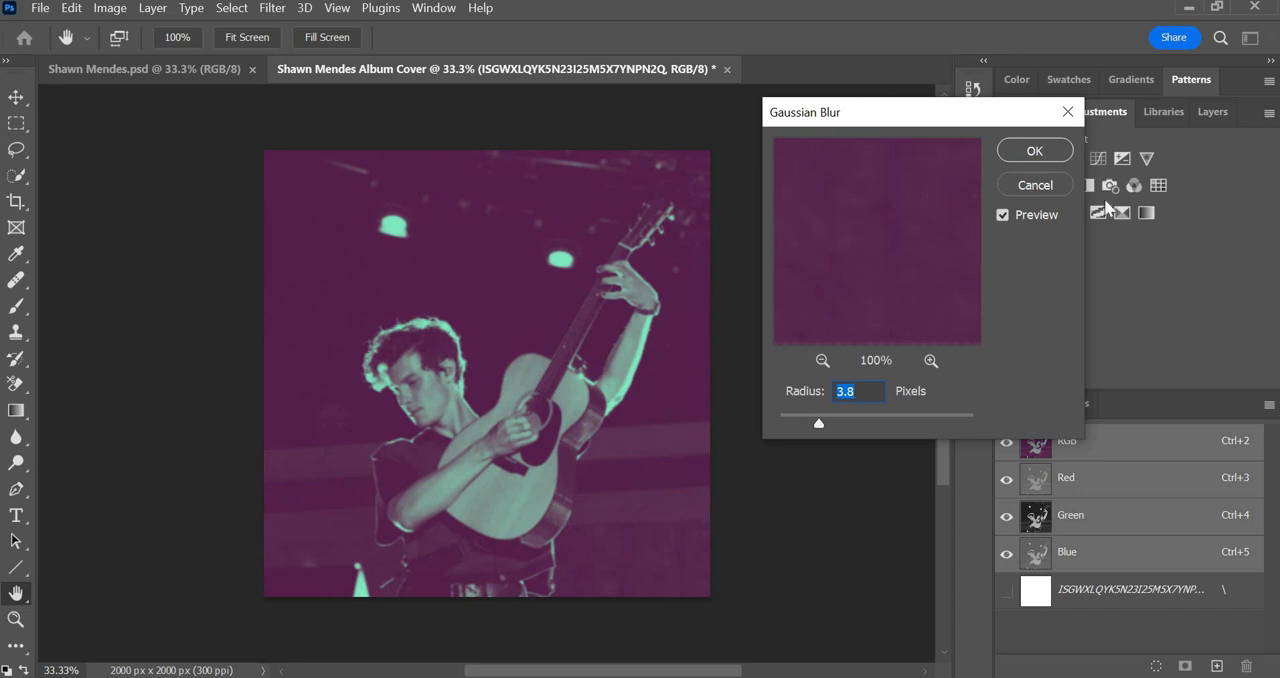
{"action": "left_click", "coordinate": [1003, 215]}
{"action": "left_click", "coordinate": [1003, 215]}
{"action": "left_click", "coordinate": [820, 427]}
{"action": "mouse_move", "coordinate": [820, 425]}
{"action": "left_mouse_down"}
{"action": "mouse_move", "coordinate": [840, 430]}
{"action": "mouse_move", "coordinate": [817, 429]}
{"action": "left_mouse_up"}
{"action": "left_click", "coordinate": [870, 415]}
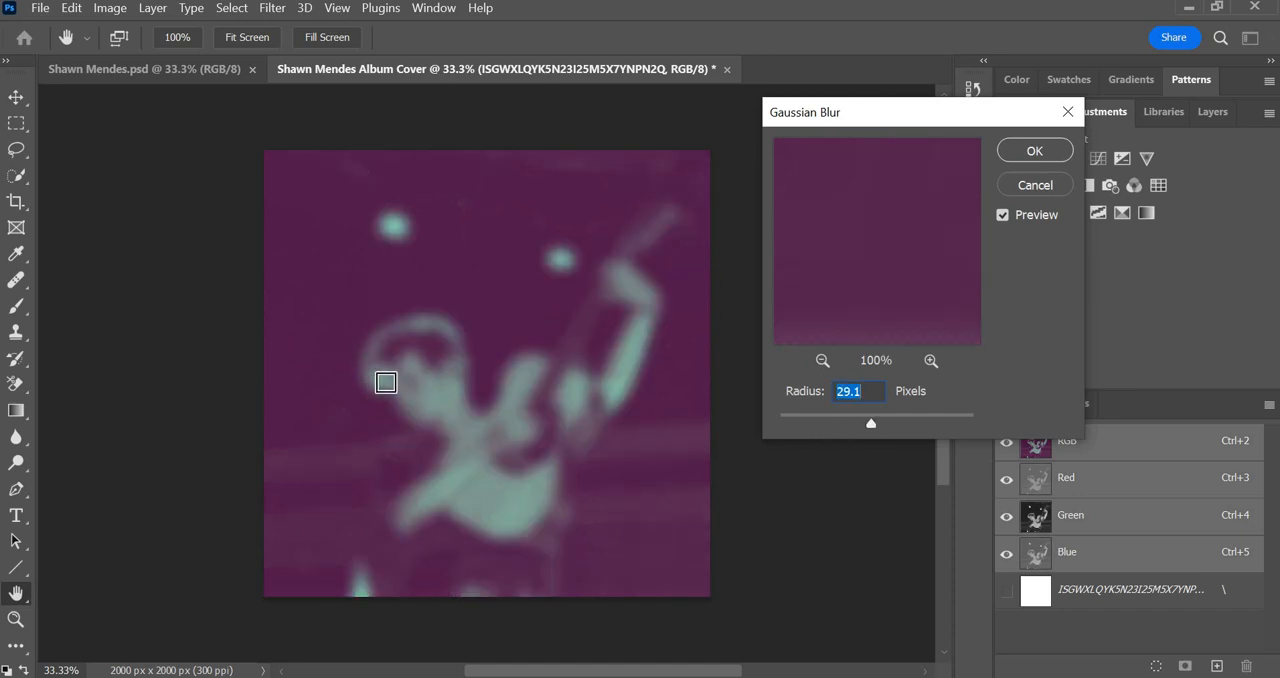
{"action": "left_click_drag", "start_coordinate": [871, 428], "coordinate": [810, 428]}
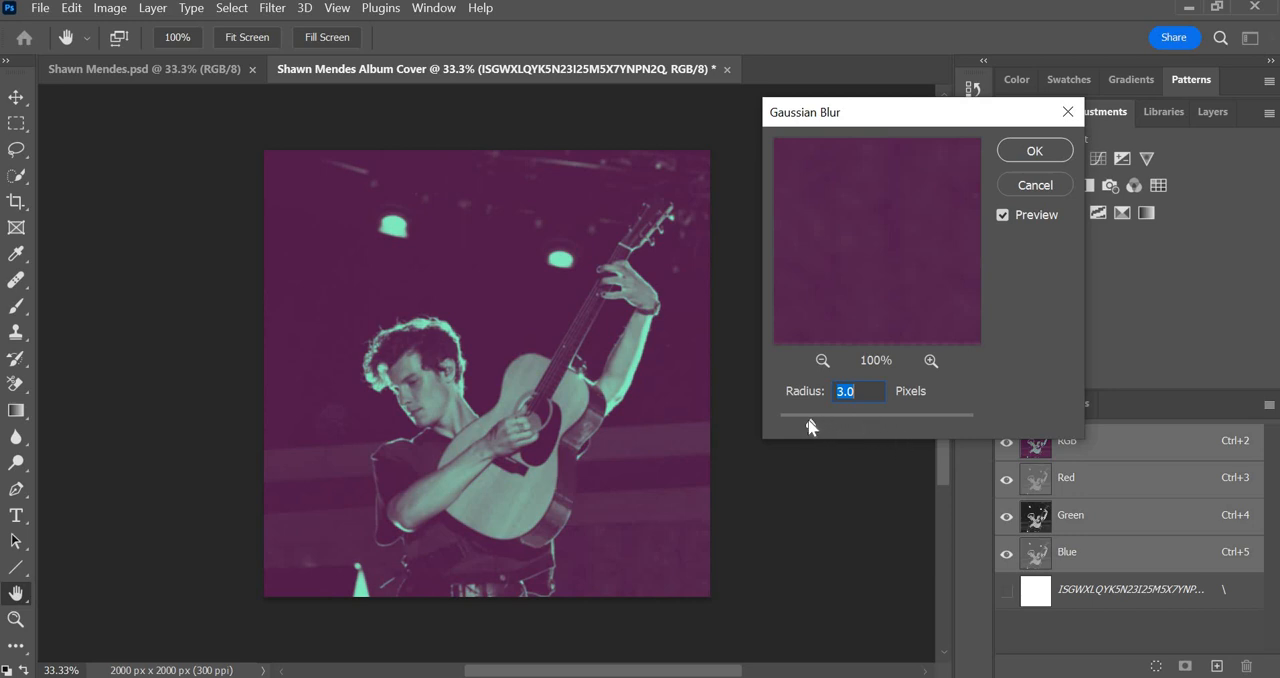
Set the Gaussian Blur radius to 4.5 pixels and apply the blur to the photo layer.
{"action": "left_click_drag", "start_coordinate": [809, 426], "coordinate": [827, 428]}
{"action": "left_click_drag", "start_coordinate": [827, 428], "coordinate": [829, 426]}
{"action": "key", "text": "BackSpace"}
{"action": "type", "text": "4.5"}
{"action": "key", "text": "Tab"}
{"action": "left_click", "coordinate": [1033, 151]}
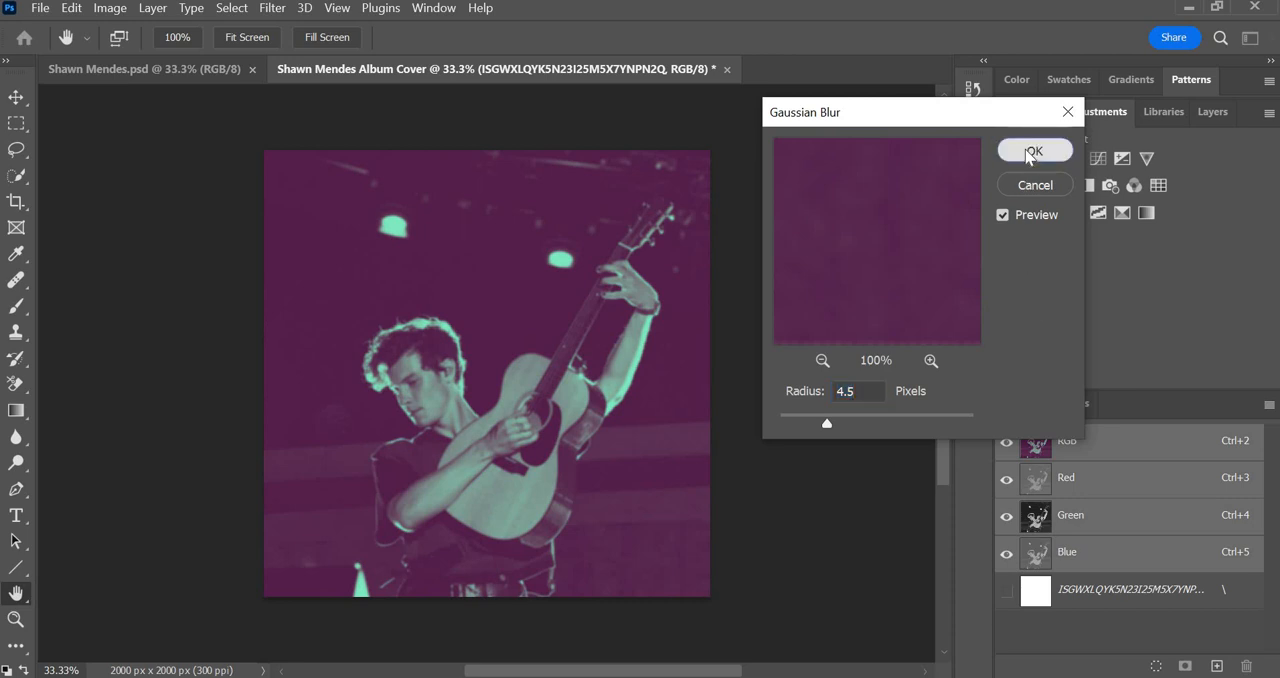
{"action": "key", "text": "v"}
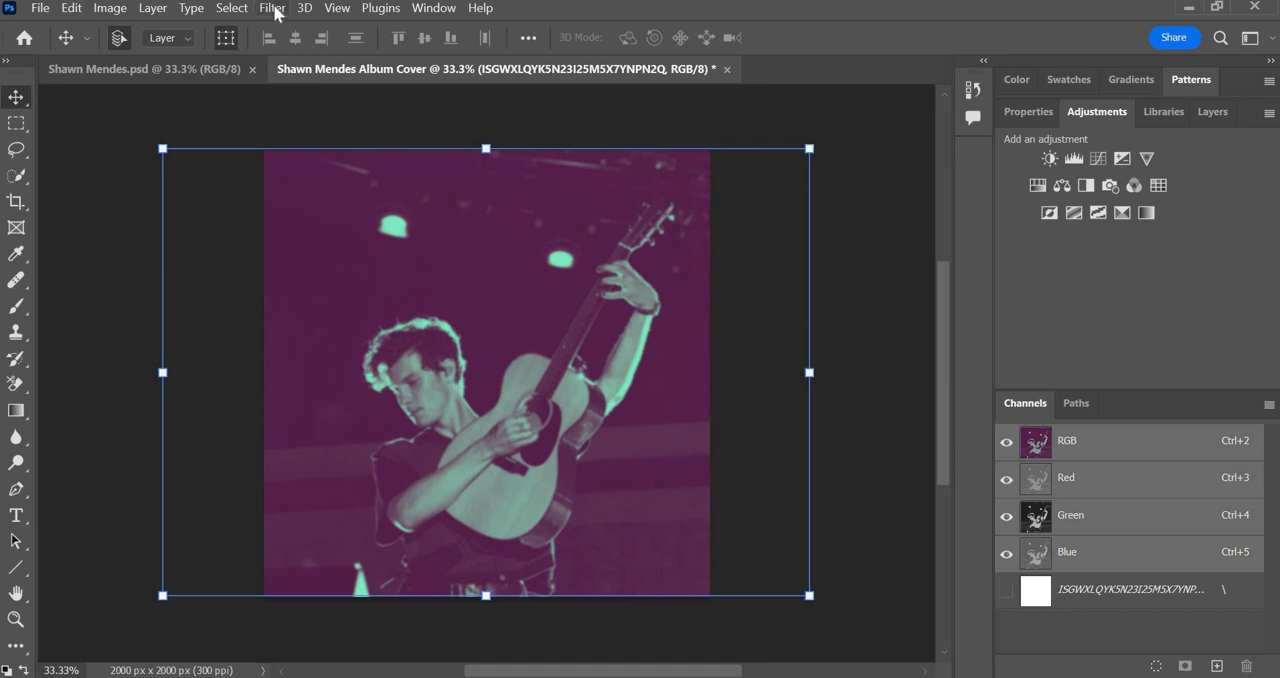
Add noise to the photo layer with a uniform distribution and an amount of 24.43%, leaving Monochromatic off.
{"action": "left_click", "coordinate": [274, 9]}
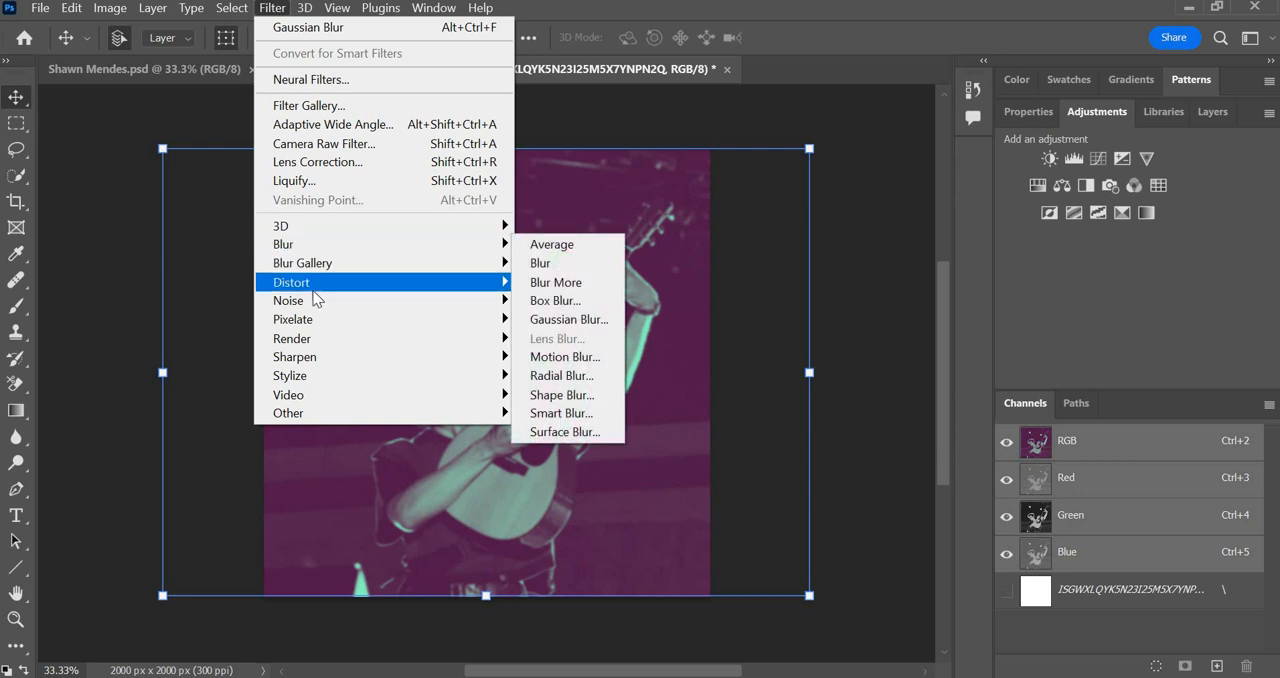
{"action": "mouse_move", "coordinate": [316, 304]}
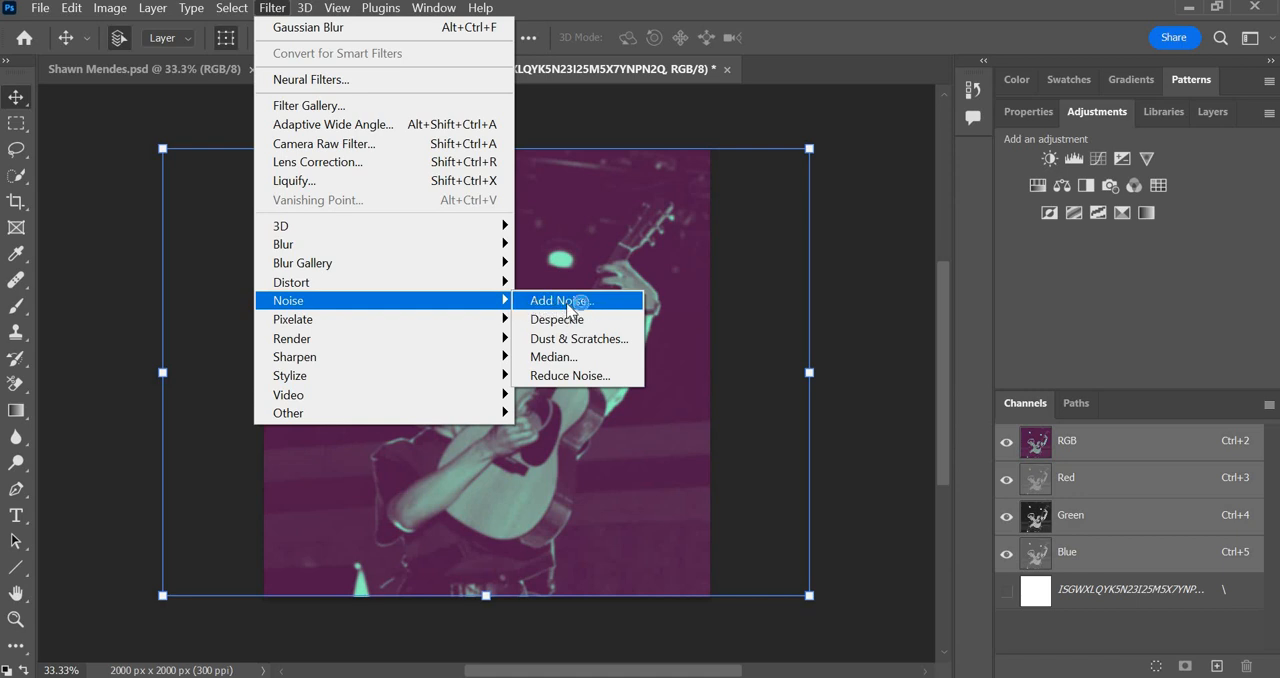
{"action": "left_click", "coordinate": [565, 306]}
{"action": "left_click", "coordinate": [557, 302]}
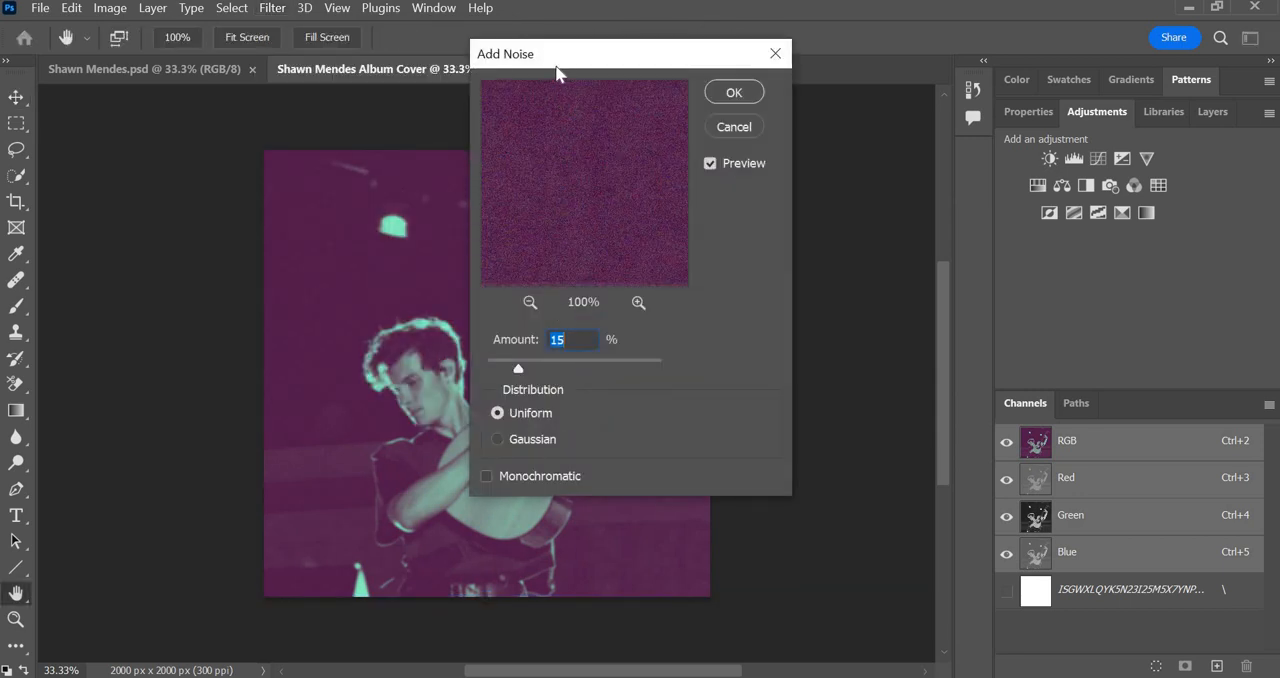
{"action": "left_click_drag", "start_coordinate": [552, 62], "coordinate": [830, 80]}
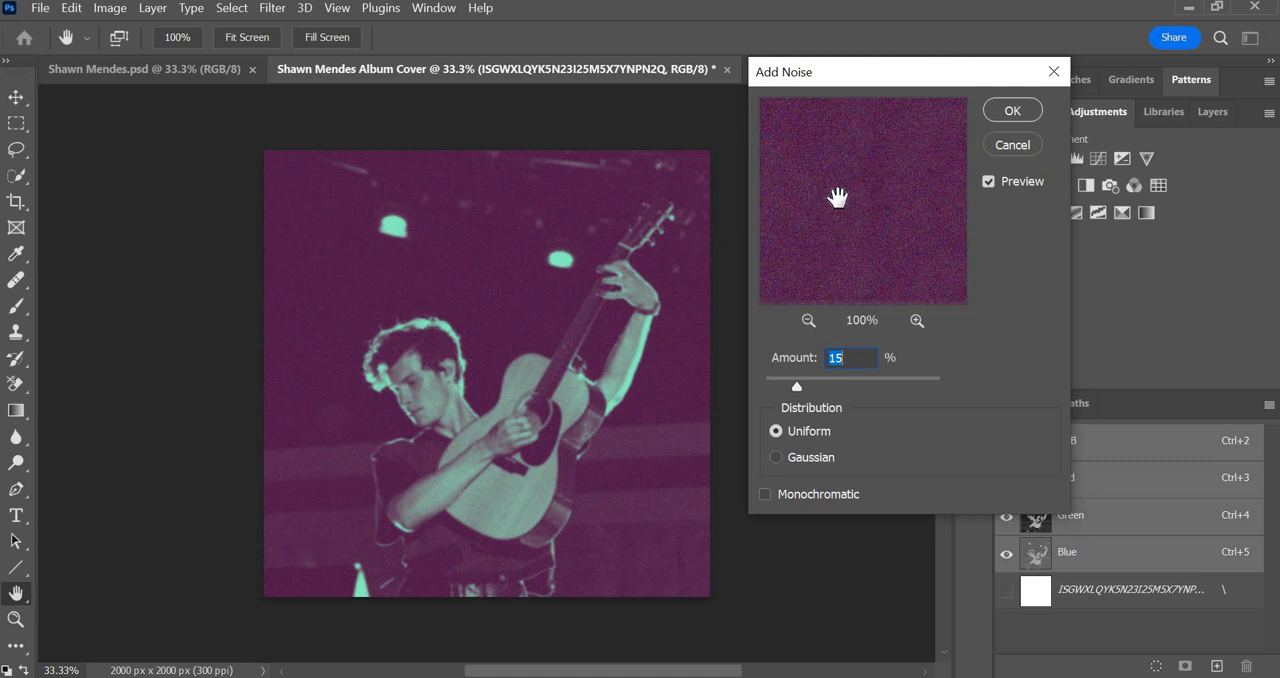
{"action": "left_click", "coordinate": [893, 377]}
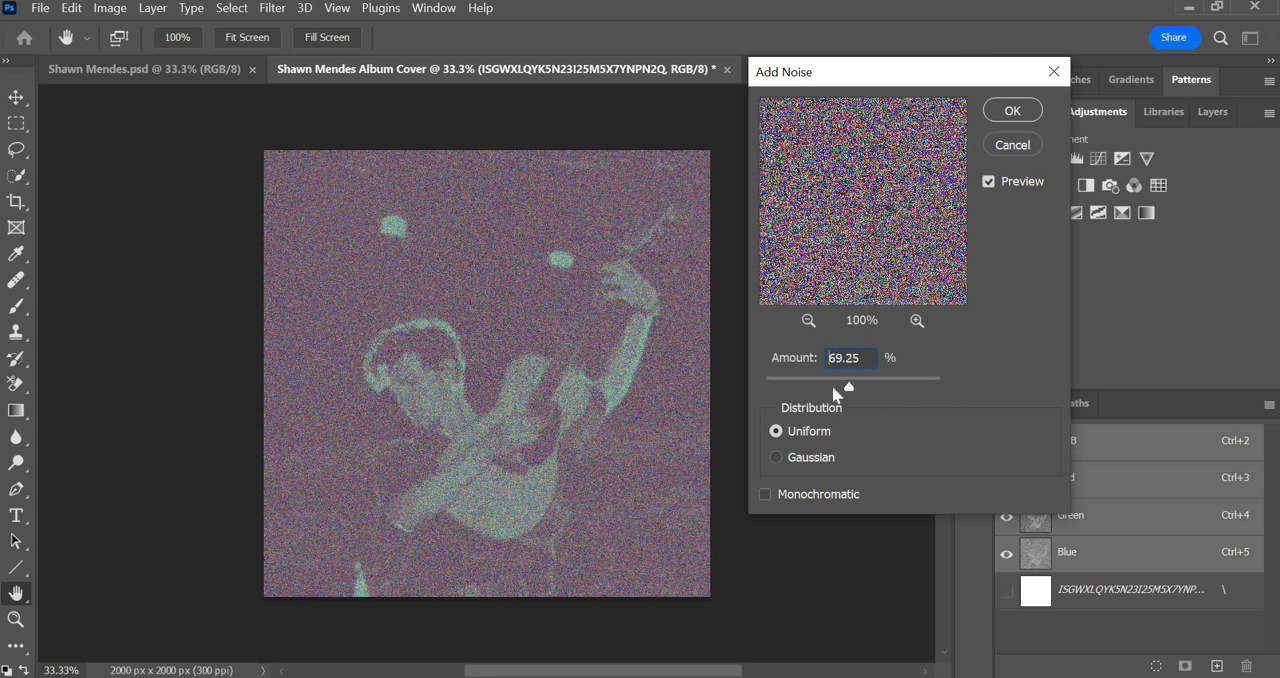
{"action": "left_click_drag", "start_coordinate": [834, 390], "coordinate": [818, 393]}
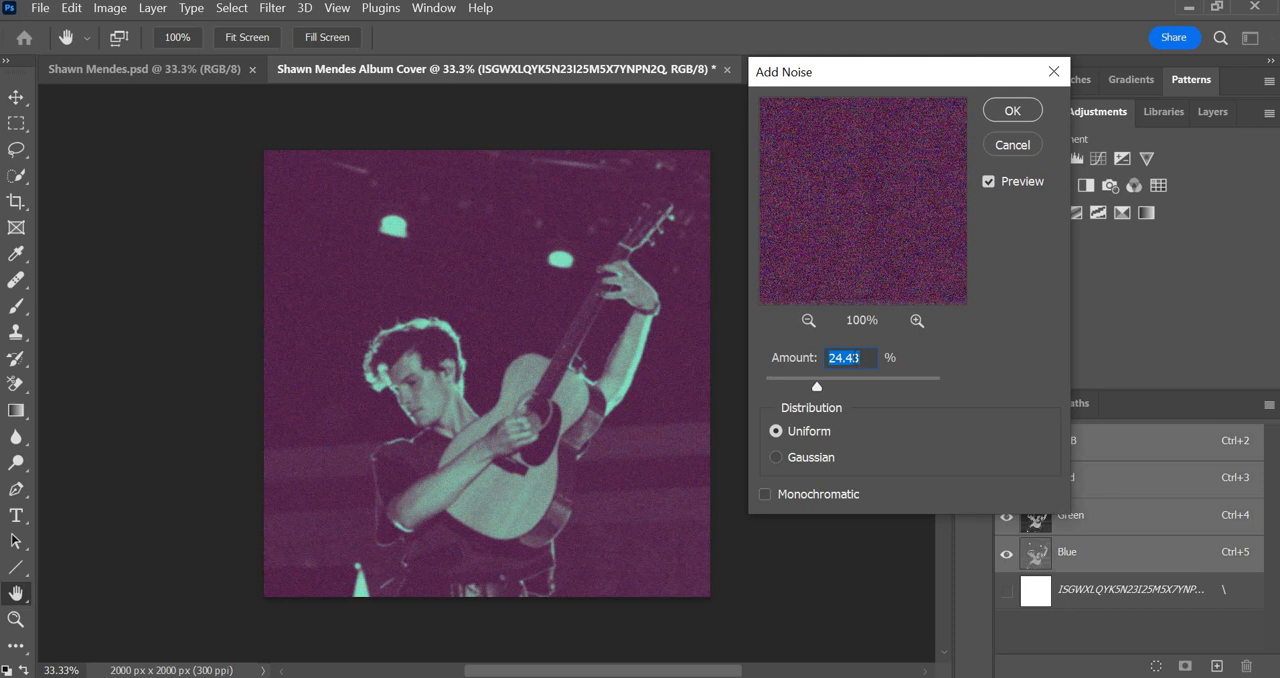
{"action": "left_click", "coordinate": [1008, 110]}
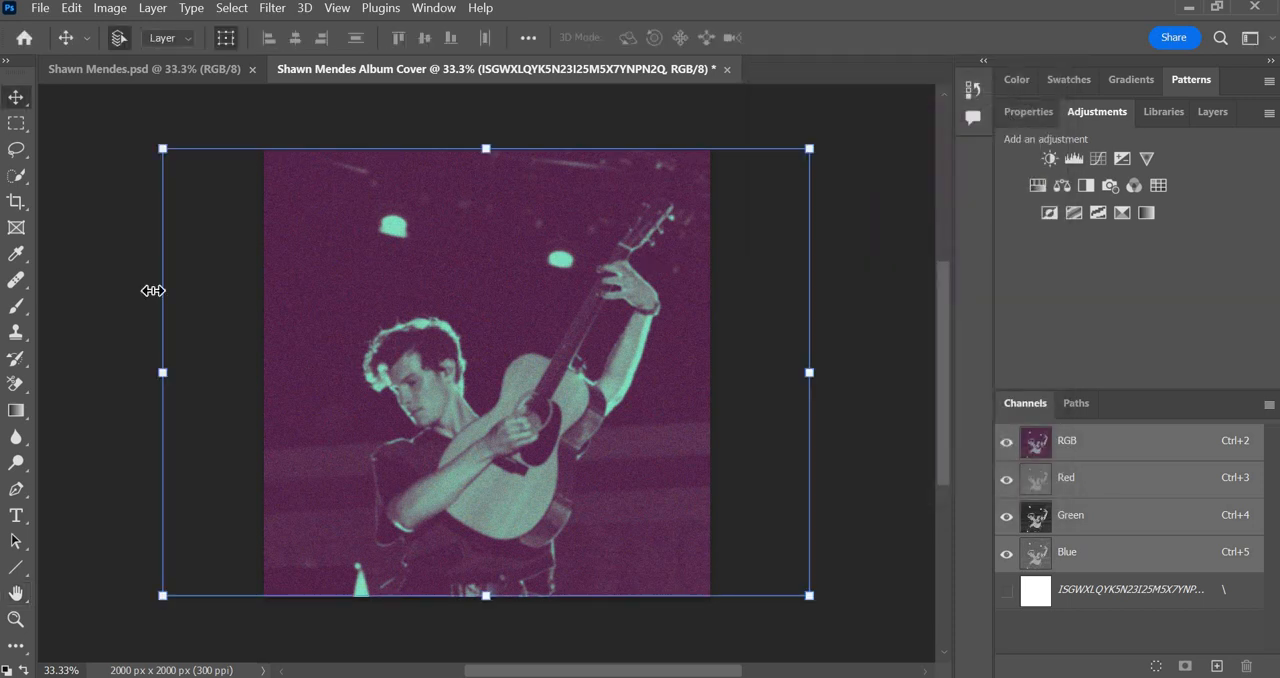
Deselect the photo and add the horizontal text "Shawn Mendes" in the upper-left area of the cover.
{"action": "left_click", "coordinate": [263, 117]}
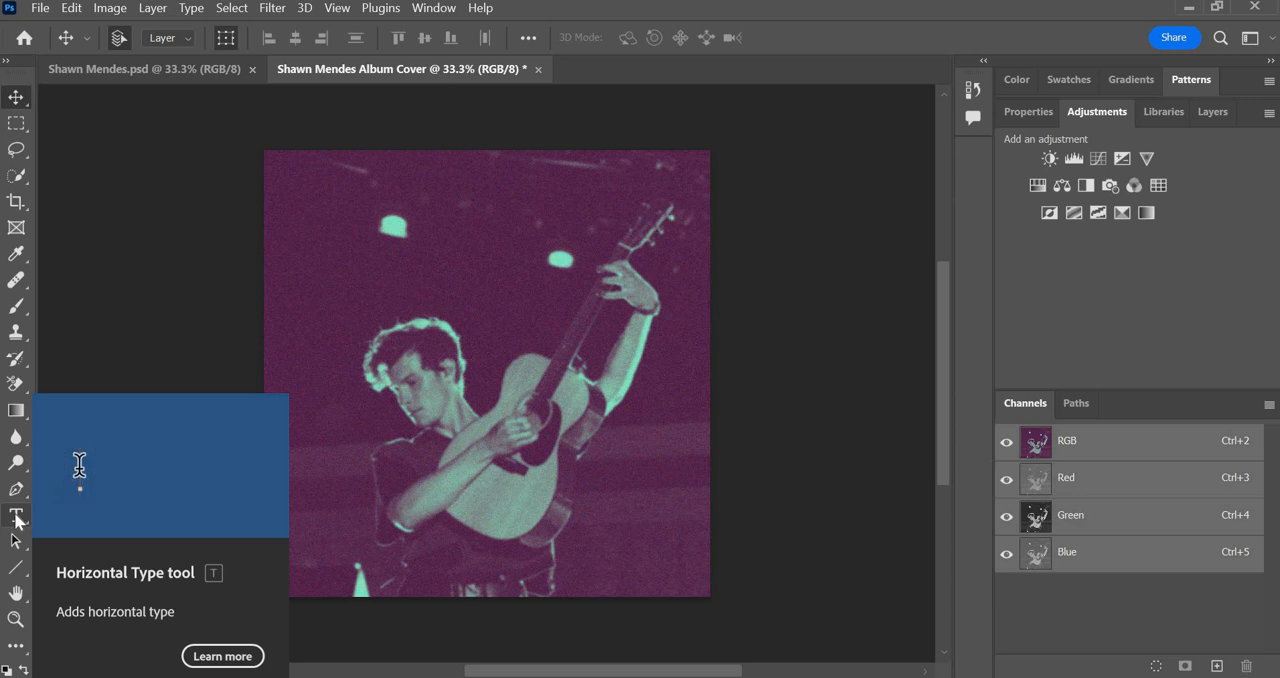
{"action": "left_click", "coordinate": [16, 517]}
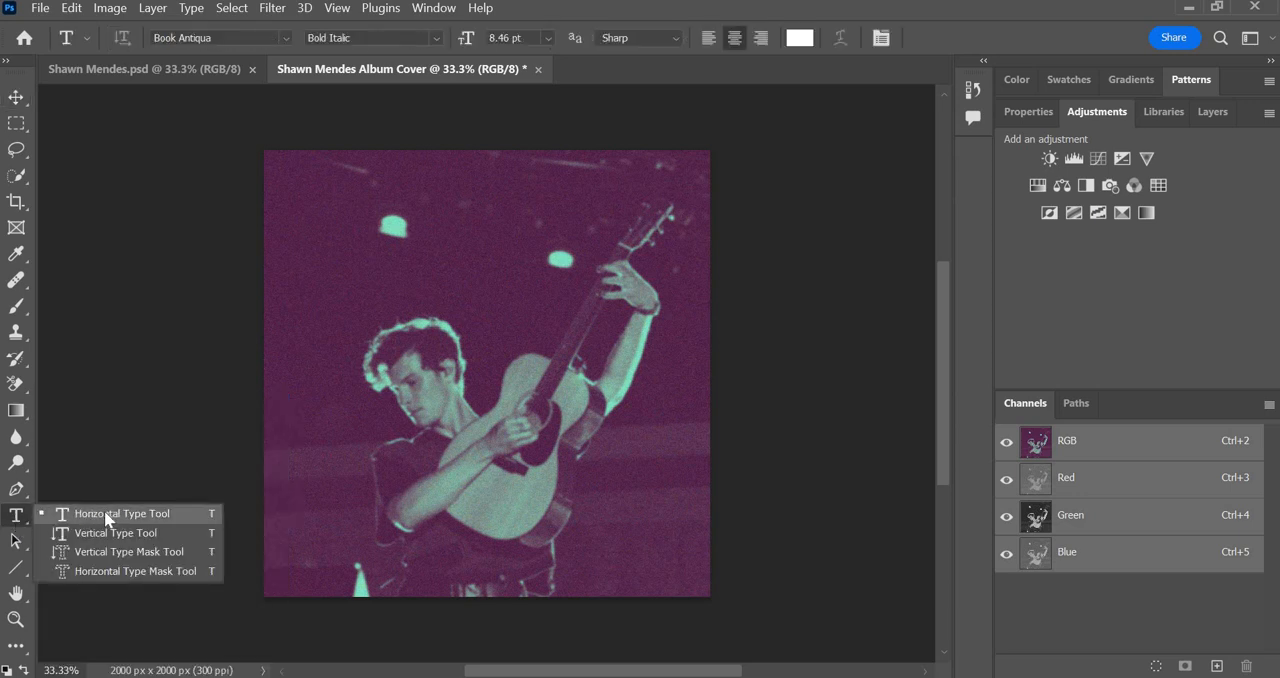
{"action": "left_click", "coordinate": [104, 513]}
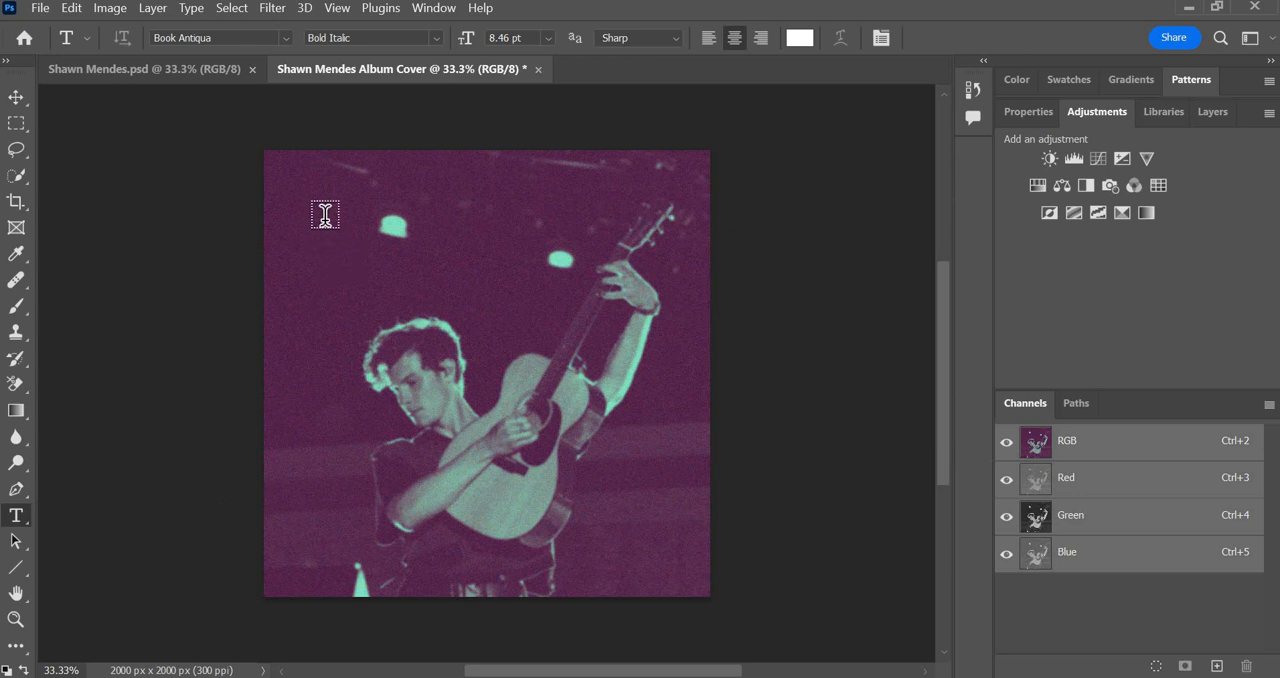
{"action": "left_click", "coordinate": [324, 213]}
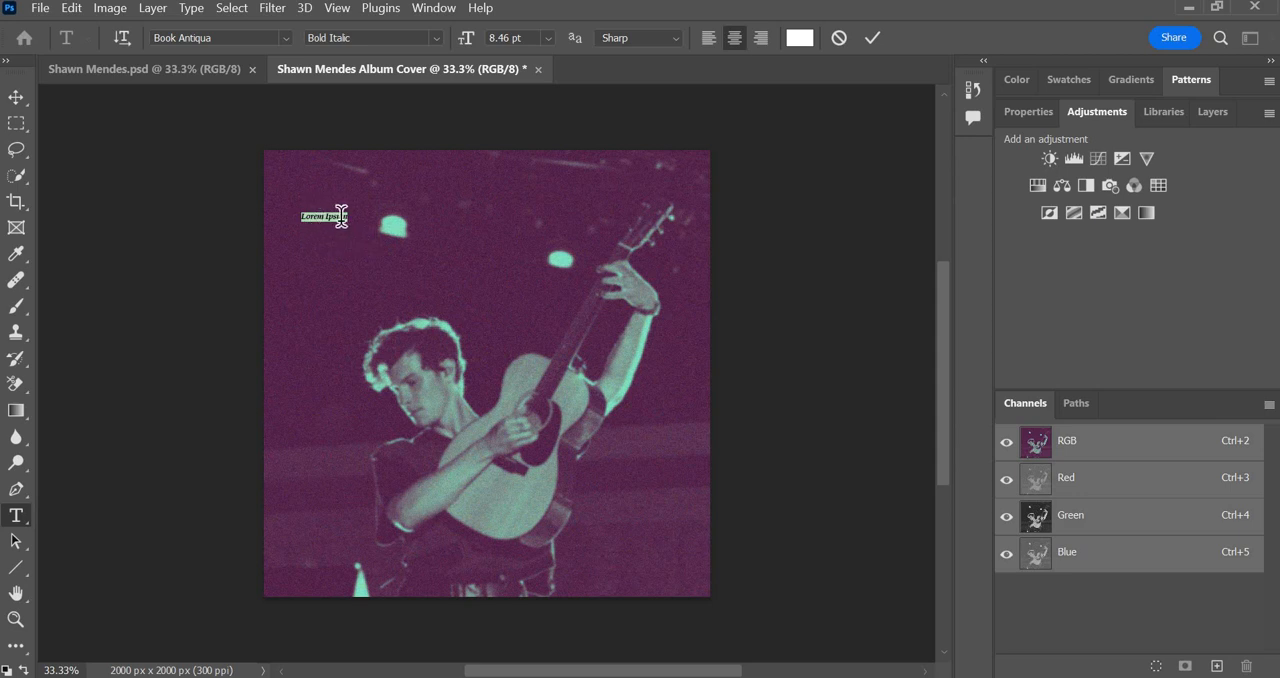
{"action": "type", "text": "Shawn Mendes"}
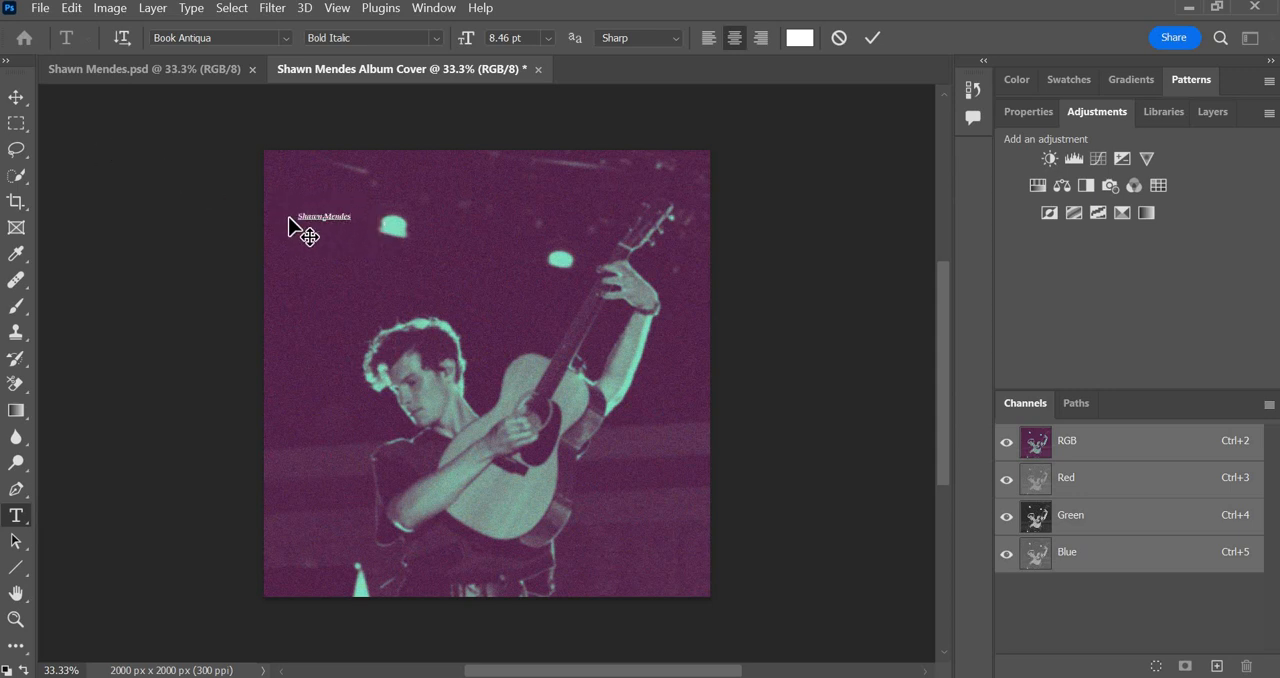
{"action": "left_click", "coordinate": [18, 97]}
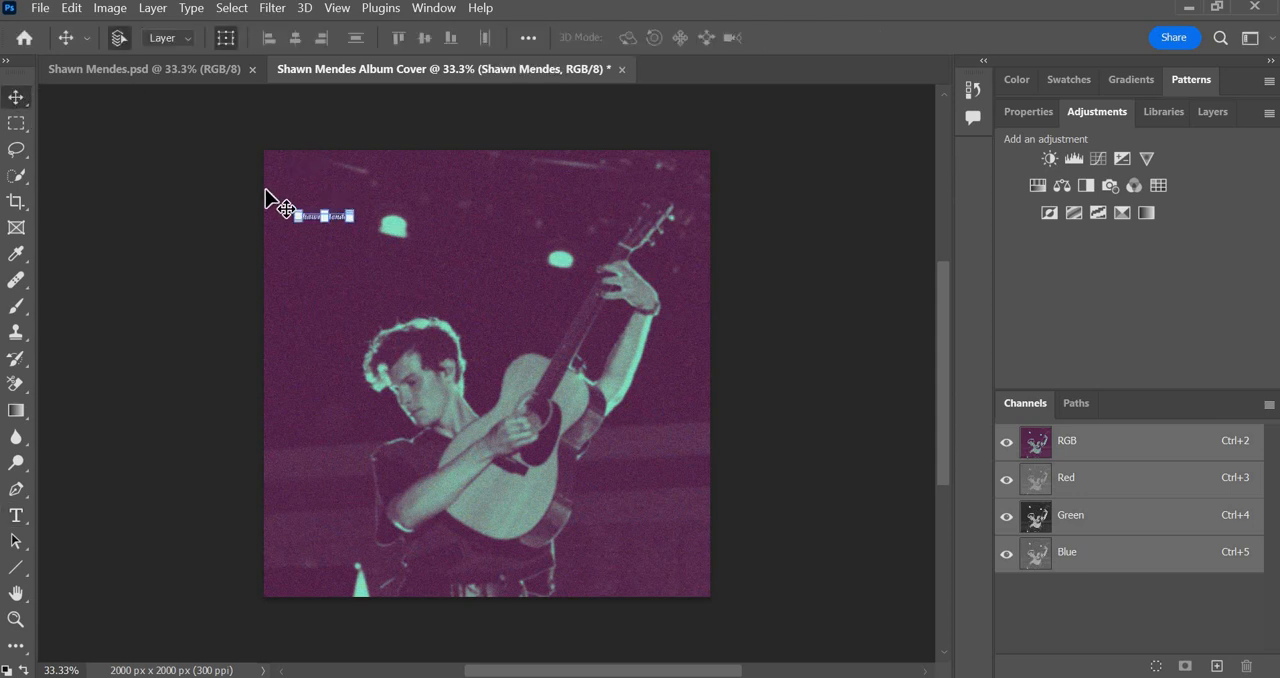
Scale the "Shawn Mendes" title up proportionally to about 318% and apply the transform.
{"action": "key", "text": "ctrl+plus"}
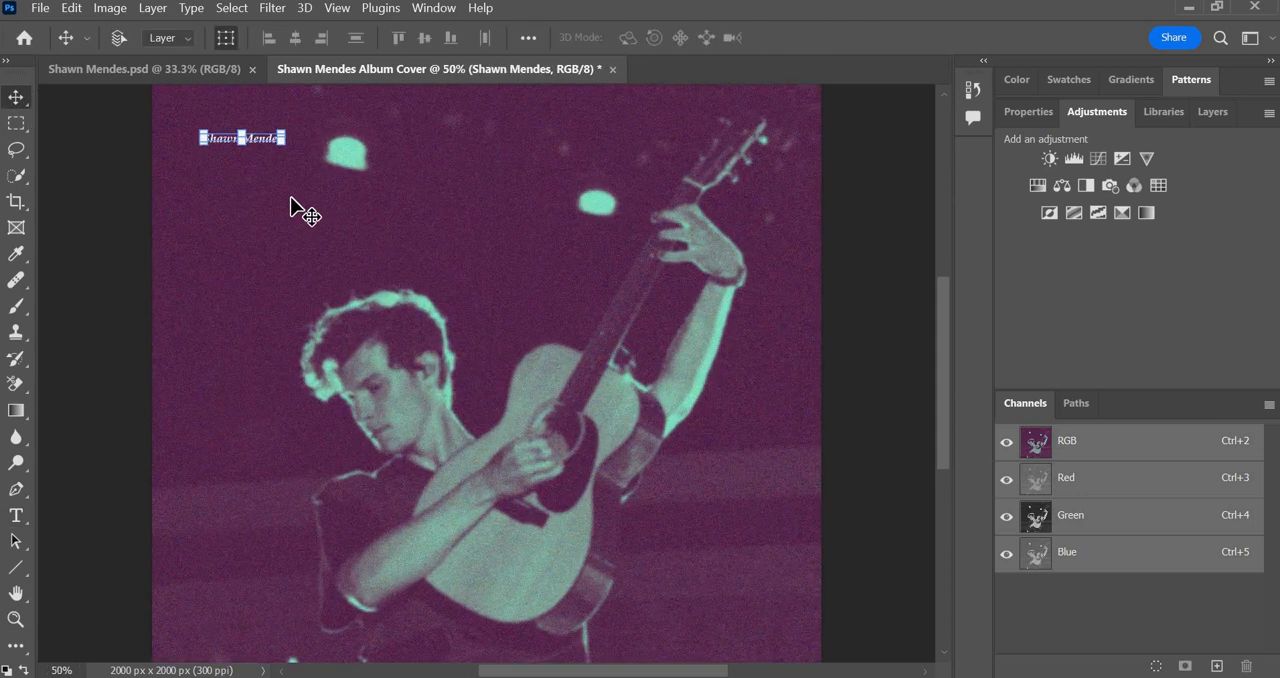
{"action": "left_click", "coordinate": [288, 144]}
{"action": "left_click_drag", "start_coordinate": [290, 146], "coordinate": [447, 219]}
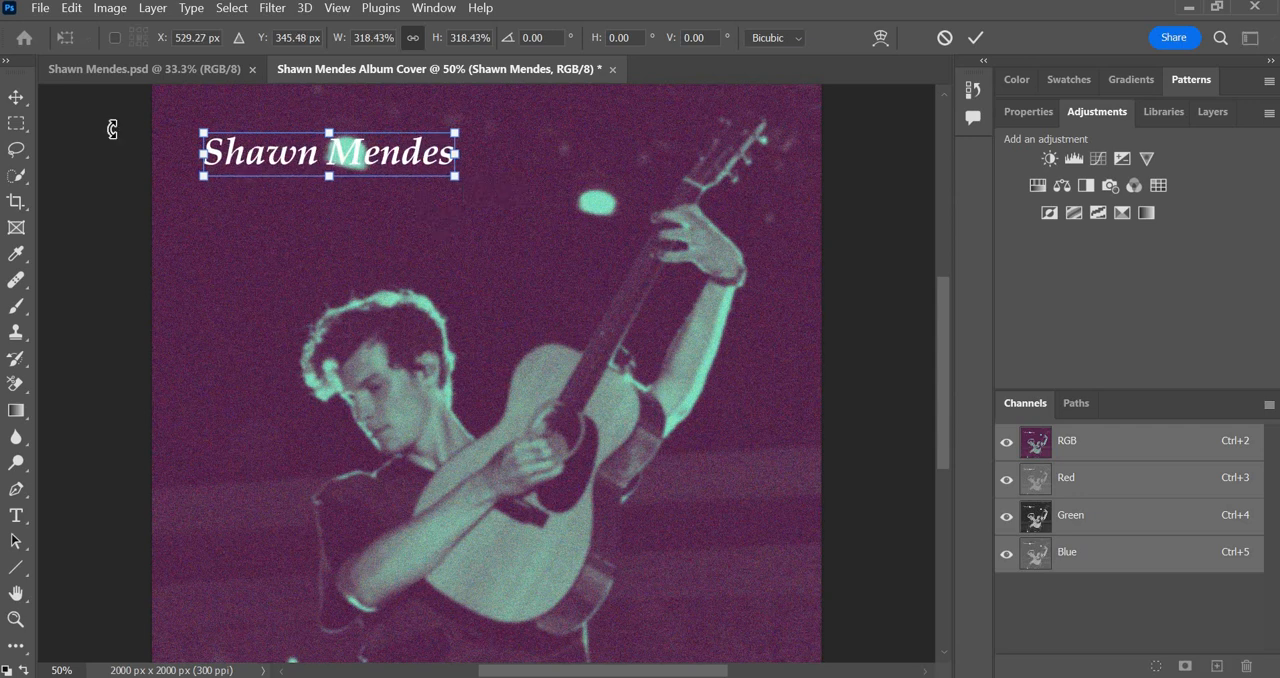
{"action": "key", "text": "Return"}
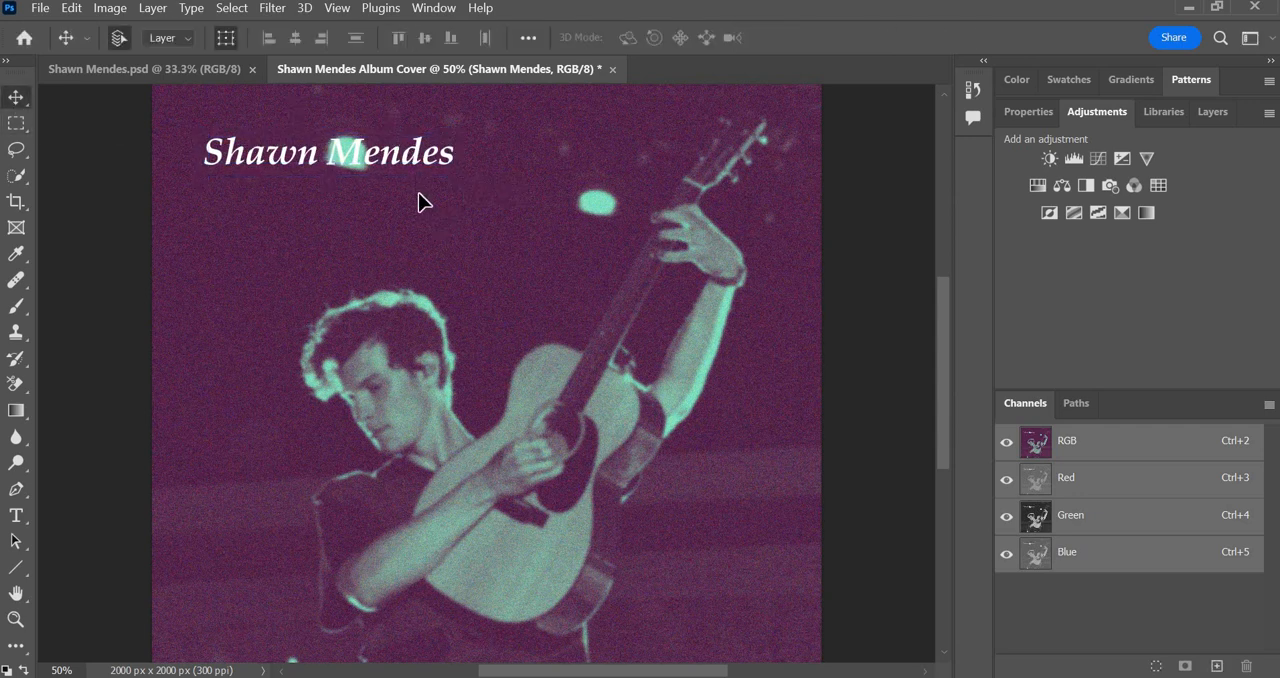
Enlarge the title by about another 131% and place it below the upper-left stage light, above the singer's head.
{"action": "left_click_drag", "start_coordinate": [421, 143], "coordinate": [545, 169]}
{"action": "key", "text": "ctrl+t"}
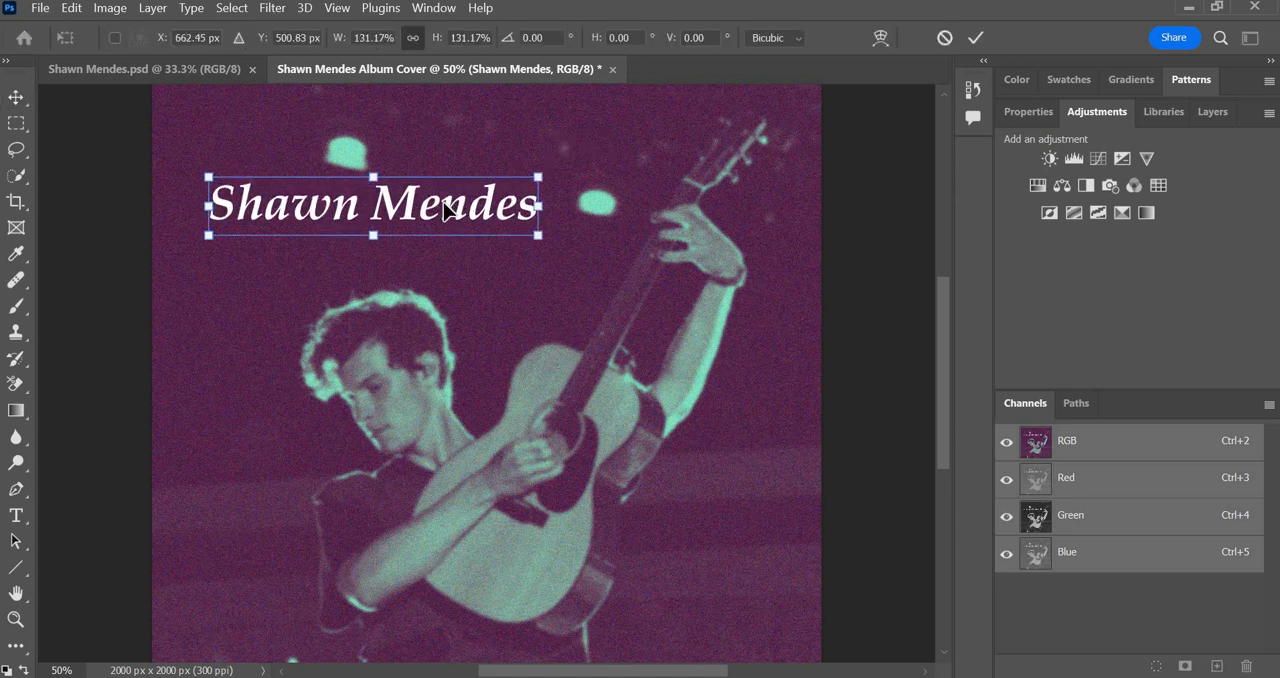
{"action": "left_click_drag", "start_coordinate": [427, 210], "coordinate": [398, 212]}
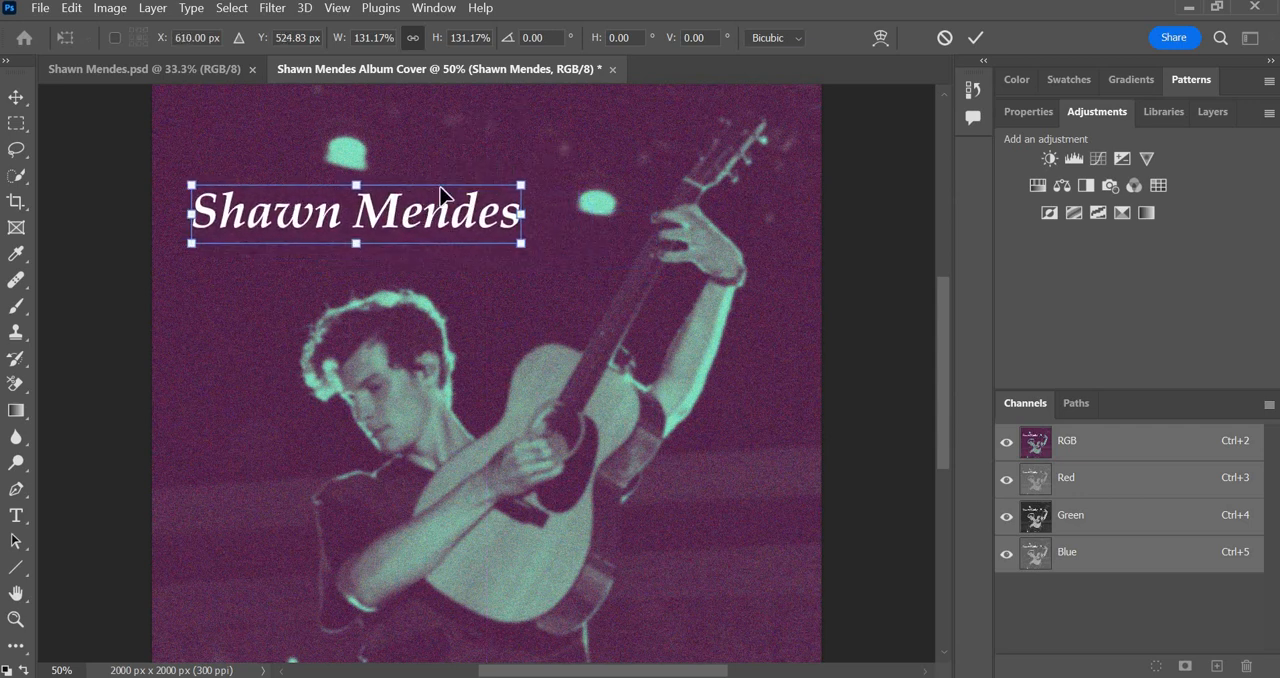
{"action": "left_click", "coordinate": [22, 100]}
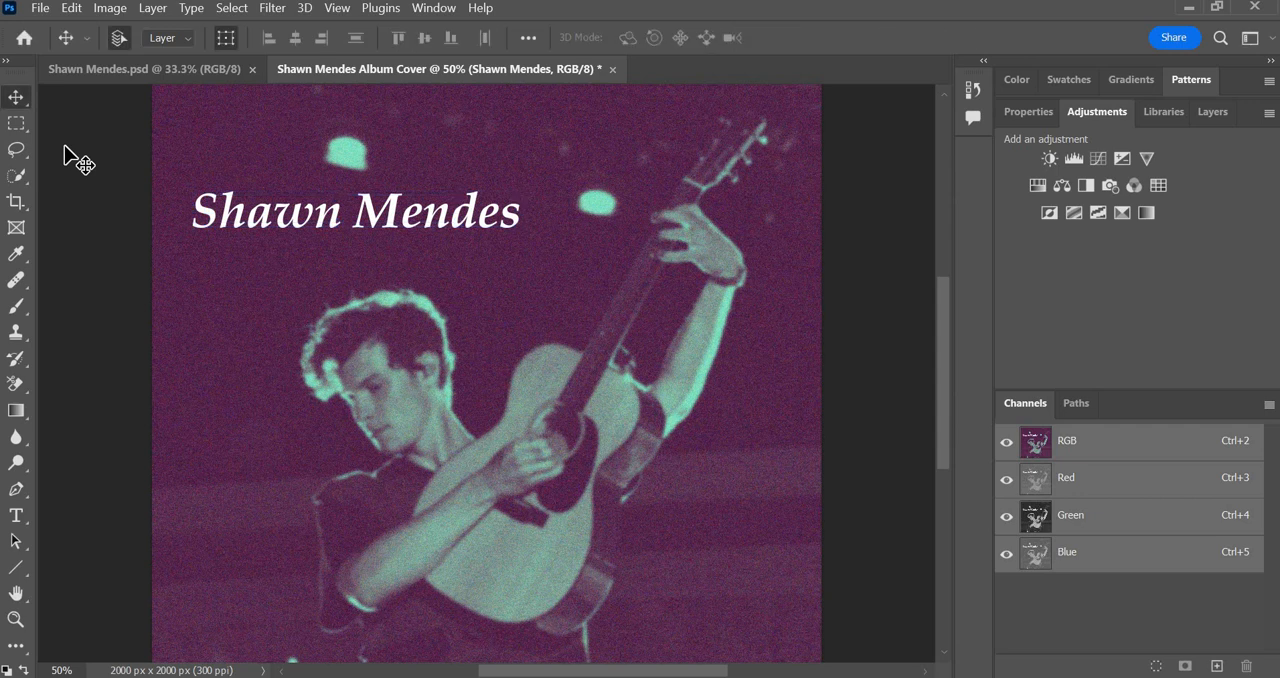
Change the title's font to Segoe Script in the text layer's character properties.
{"action": "left_click", "coordinate": [421, 212]}
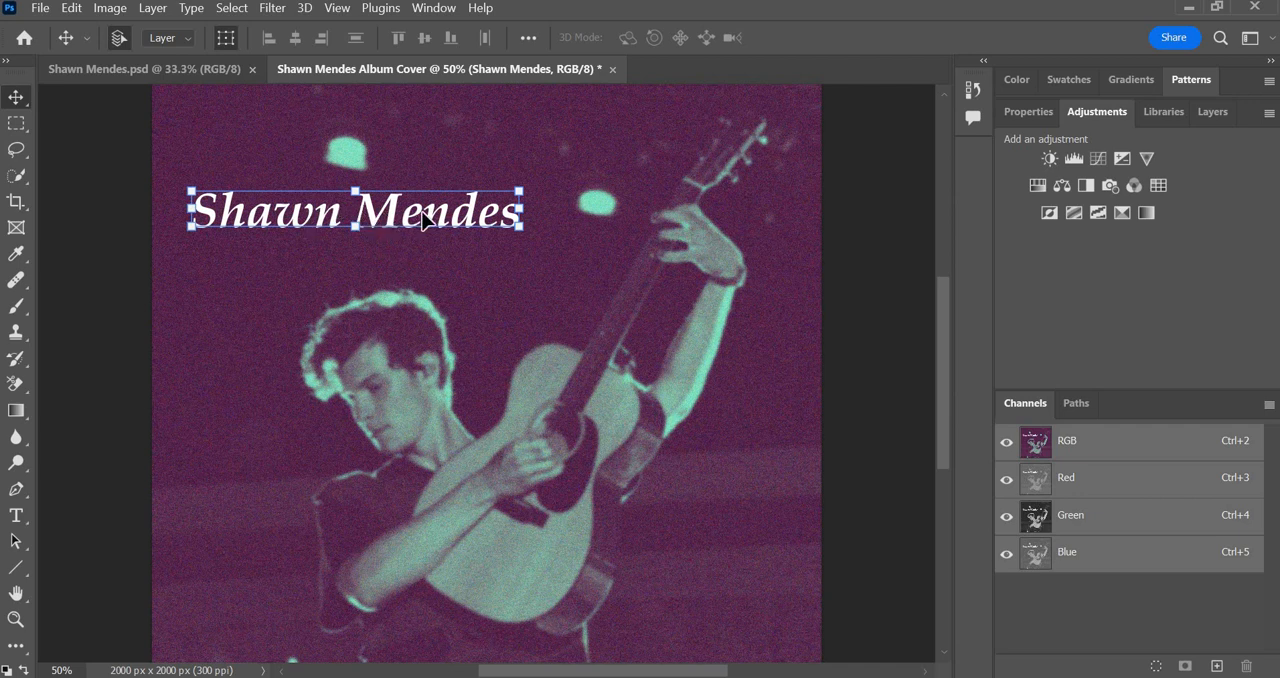
{"action": "left_click", "coordinate": [1024, 110]}
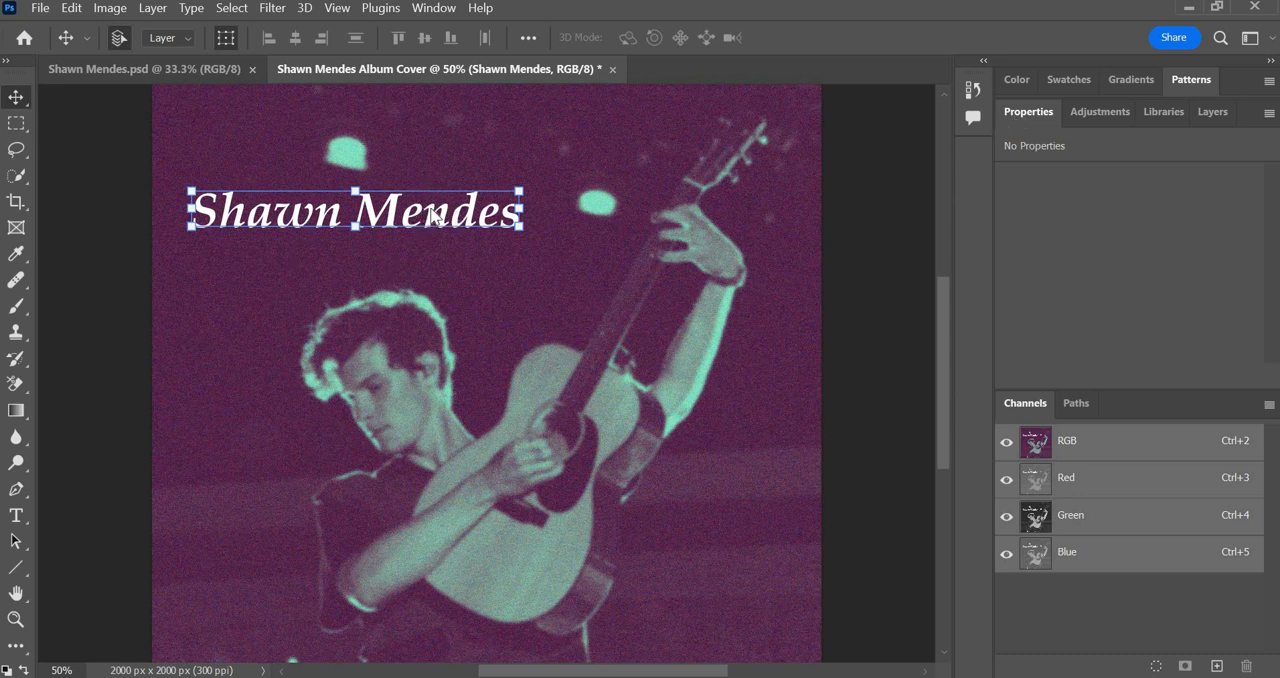
{"action": "left_click", "coordinate": [438, 211]}
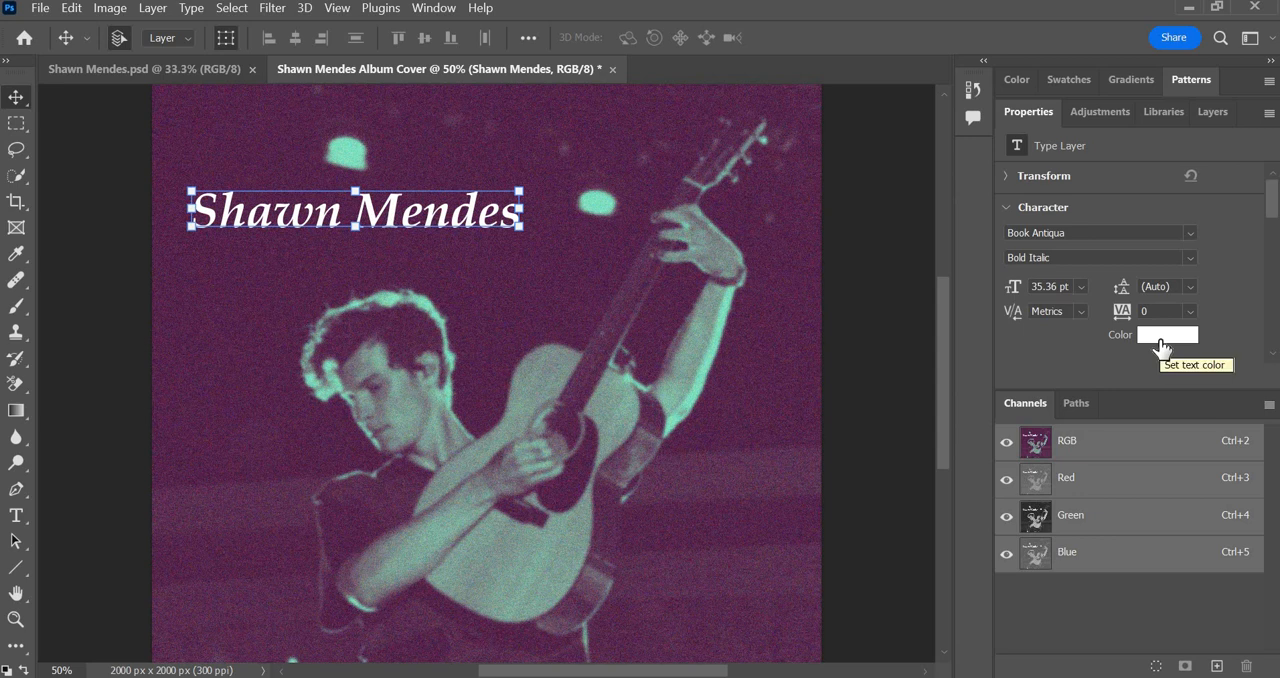
{"action": "left_click", "coordinate": [1190, 233]}
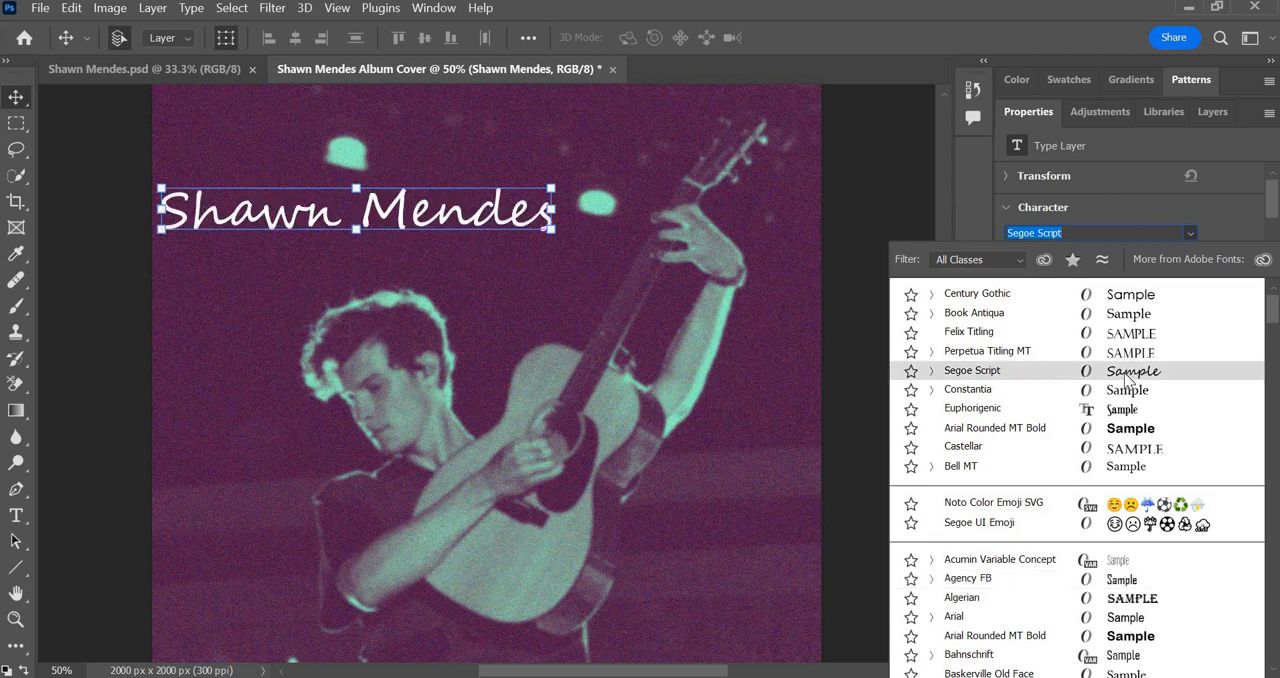
{"action": "left_click", "coordinate": [1056, 370]}
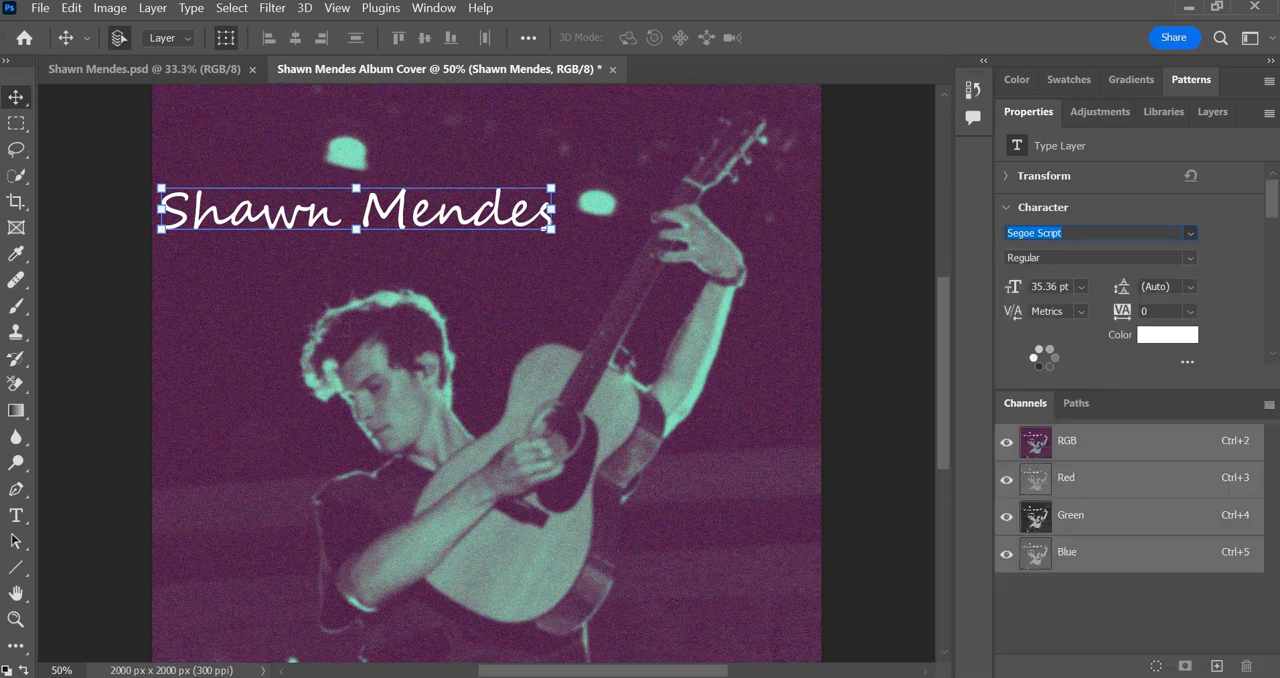
Browse the full font list for alternatives and choose Segoe Script again for the title.
{"action": "left_click", "coordinate": [1189, 233]}
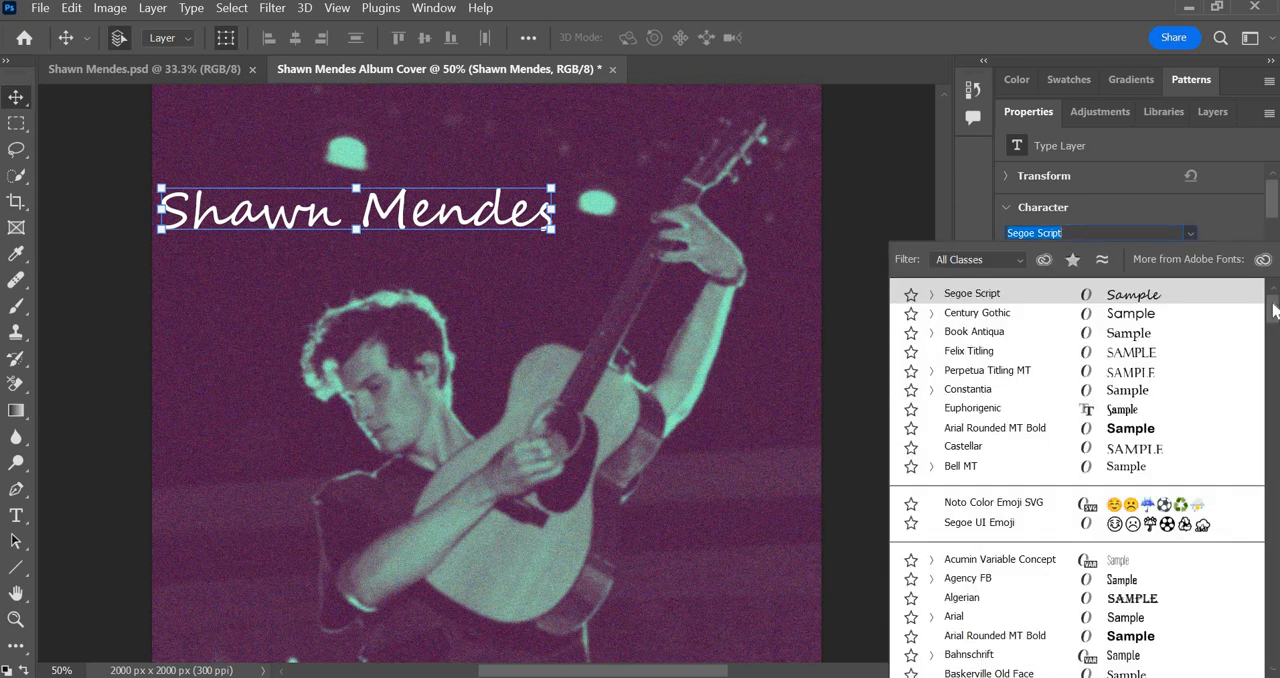
{"action": "left_click_drag", "start_coordinate": [1275, 311], "coordinate": [1278, 430]}
{"action": "left_click_drag", "start_coordinate": [1277, 383], "coordinate": [1277, 385]}
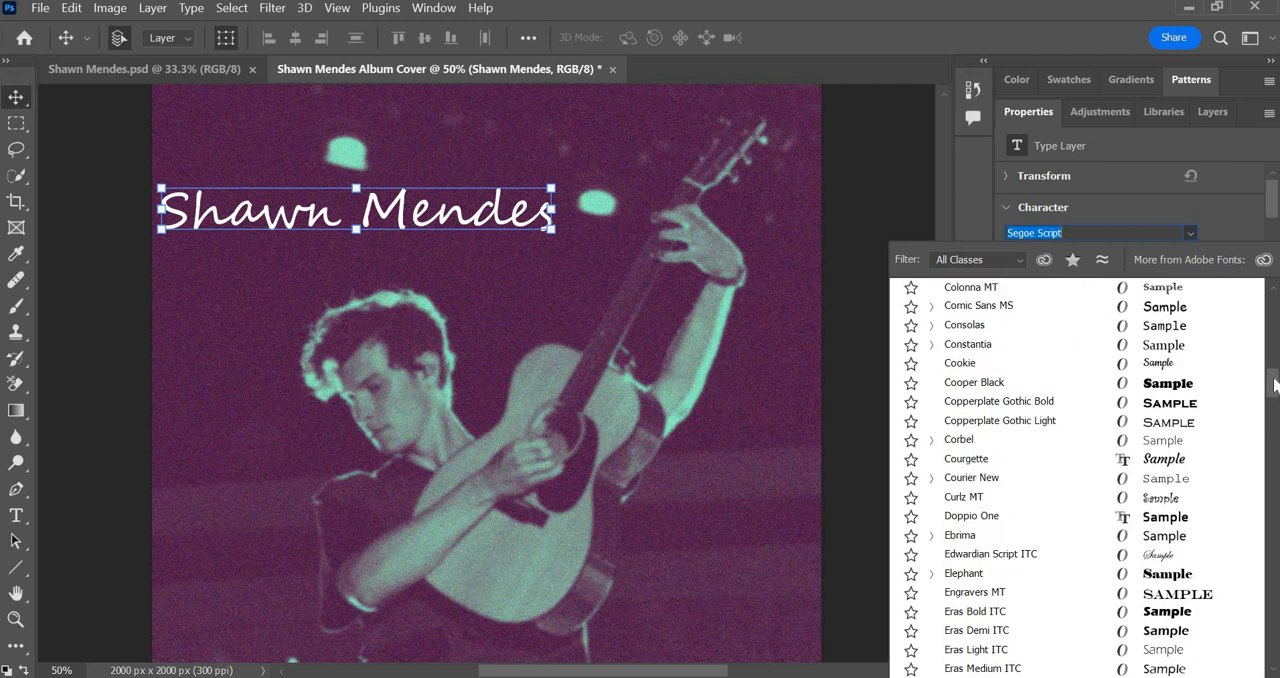
{"action": "left_click_drag", "start_coordinate": [1275, 386], "coordinate": [1274, 517]}
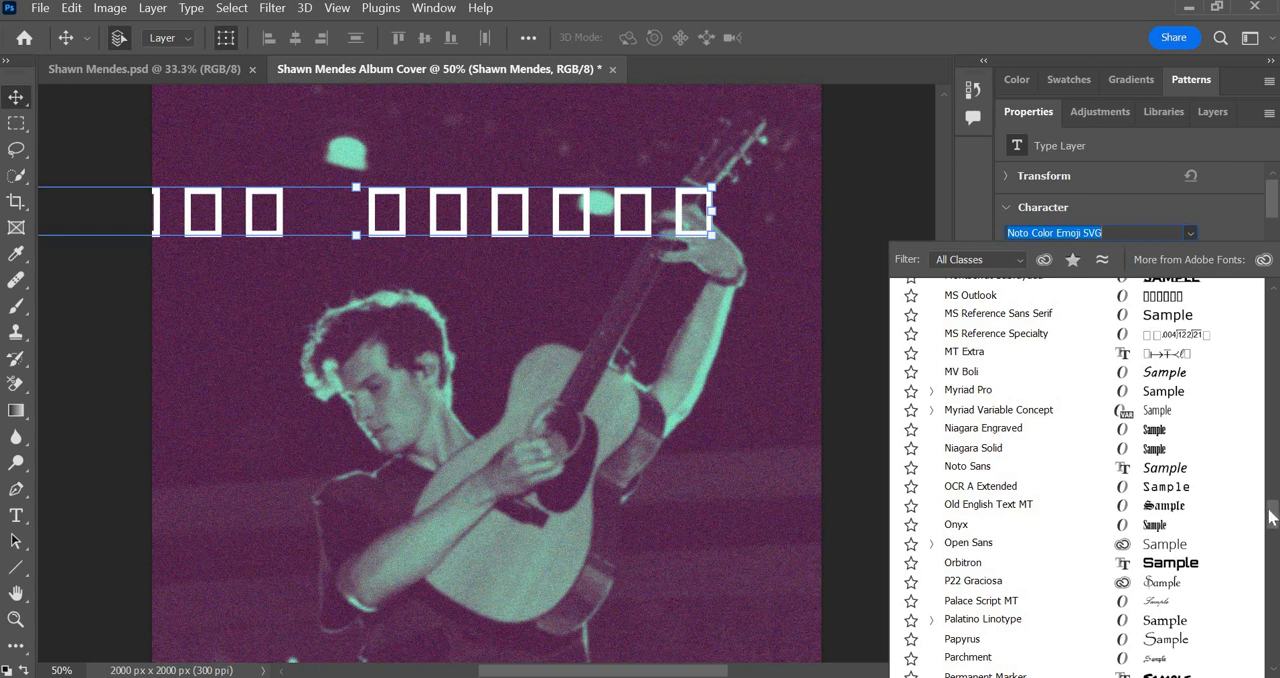
{"action": "left_click_drag", "start_coordinate": [1274, 516], "coordinate": [1275, 566]}
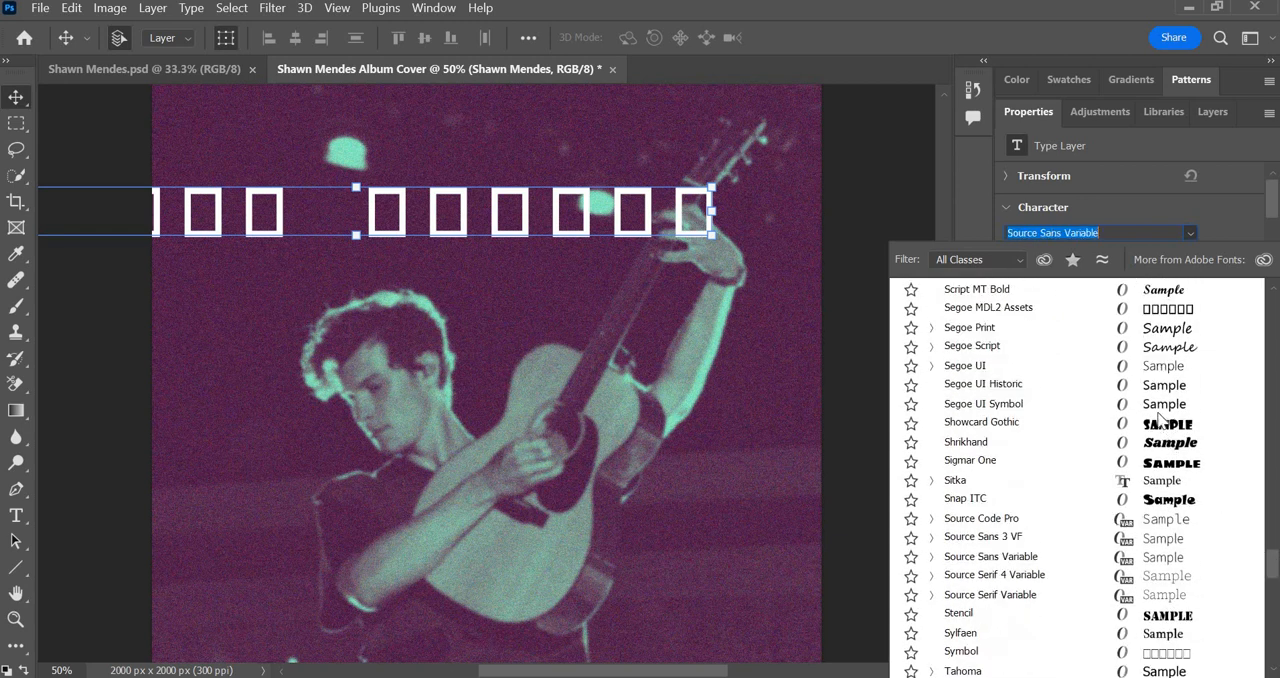
{"action": "left_click", "coordinate": [983, 352]}
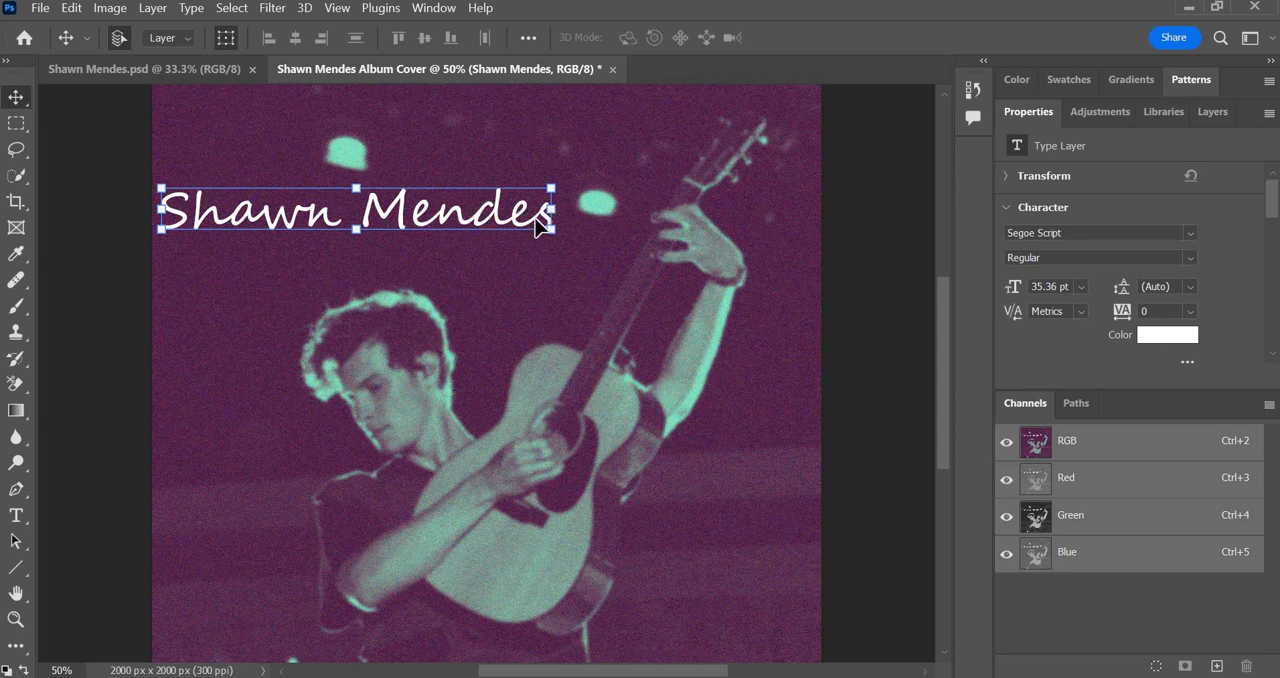
Set the title's text colour to mint green 88edb9 by sampling the stage light above it.
{"action": "left_click", "coordinate": [1157, 336]}
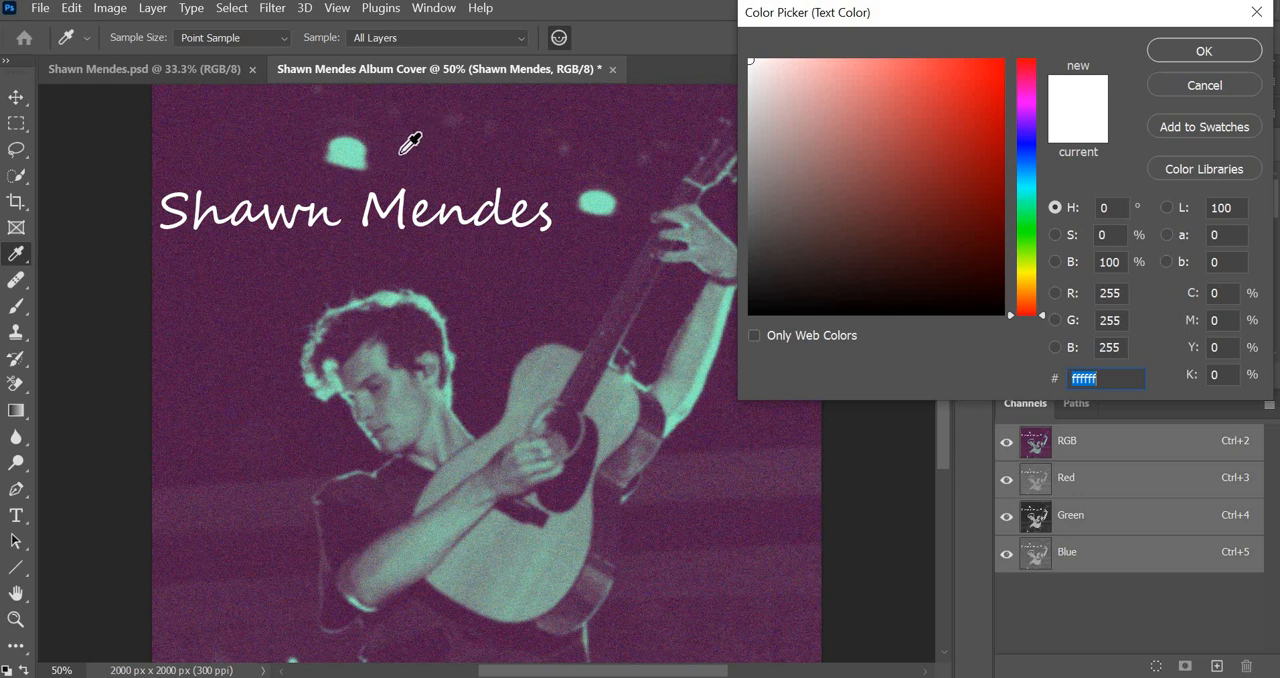
{"action": "left_click", "coordinate": [347, 149]}
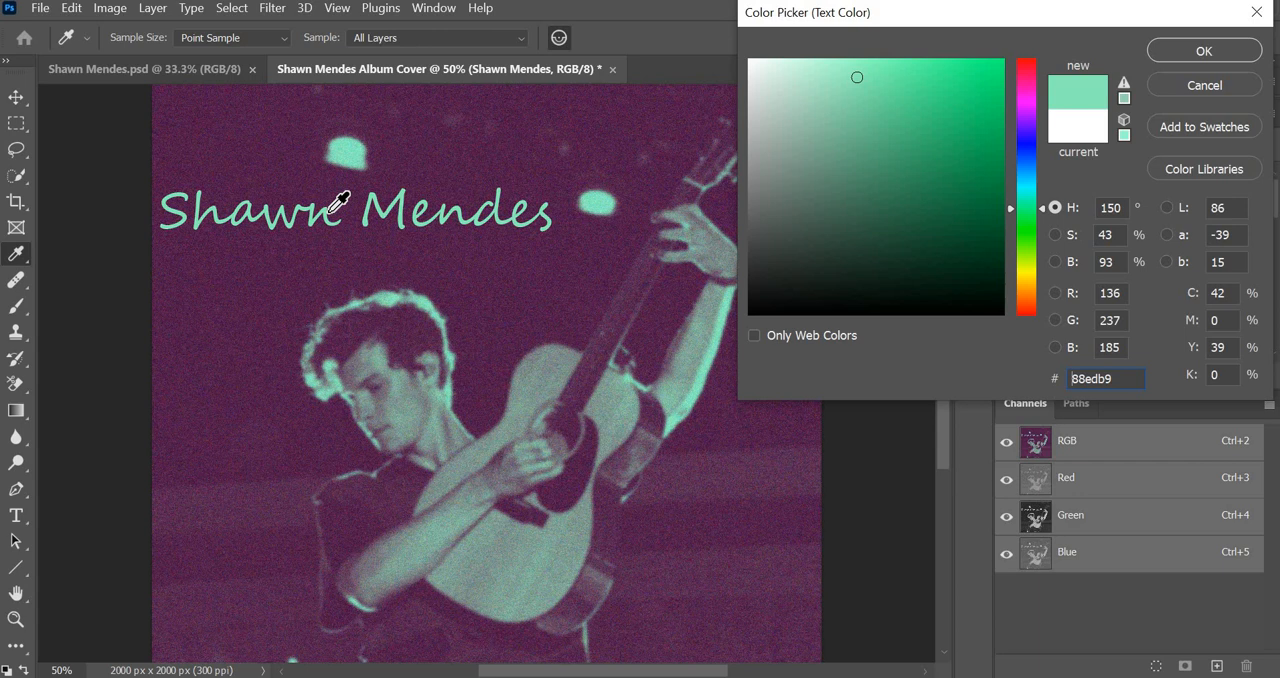
{"action": "left_click", "coordinate": [1200, 51]}
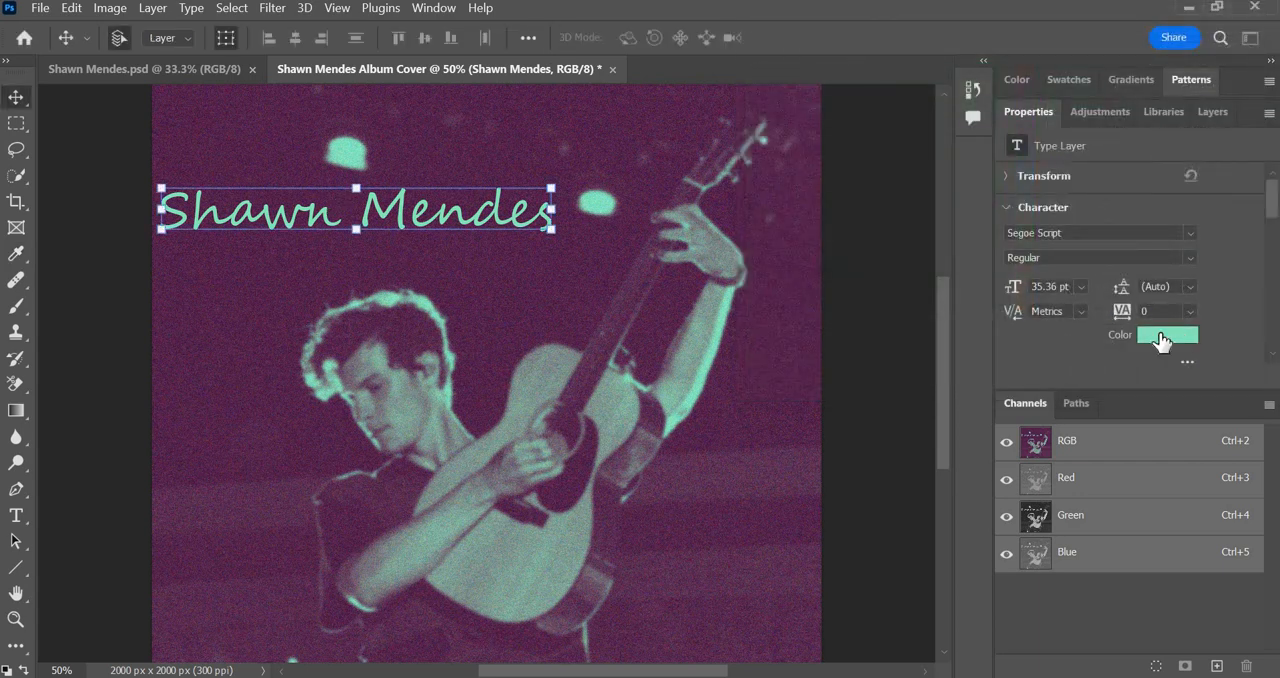
Resample the stage light to set the title's text colour to mint green 84dfb8.
{"action": "left_click", "coordinate": [1159, 336]}
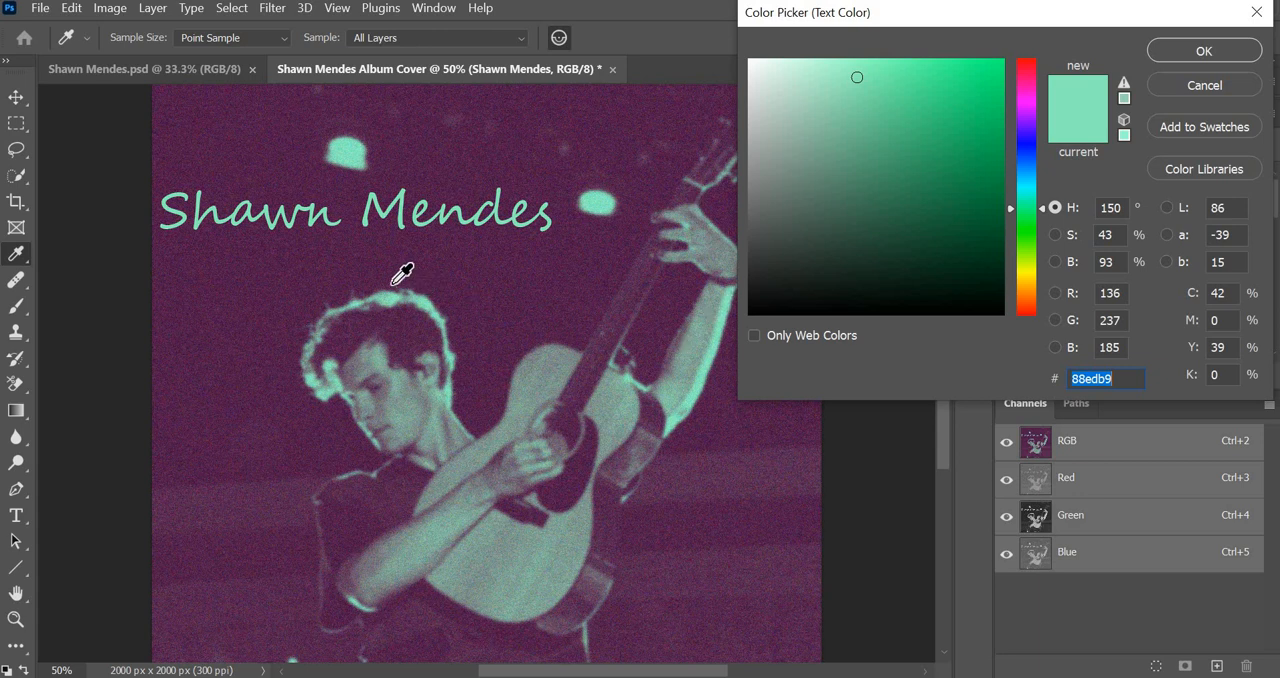
{"action": "left_click", "coordinate": [358, 139]}
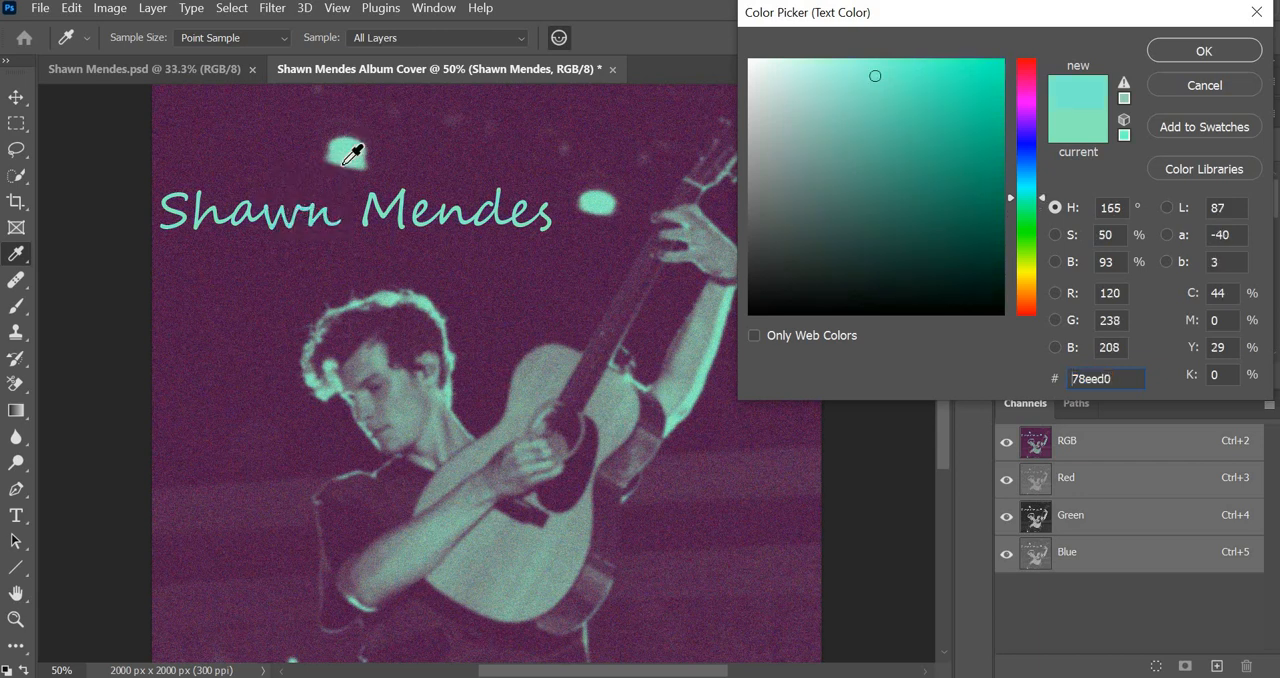
{"action": "left_click", "coordinate": [344, 147]}
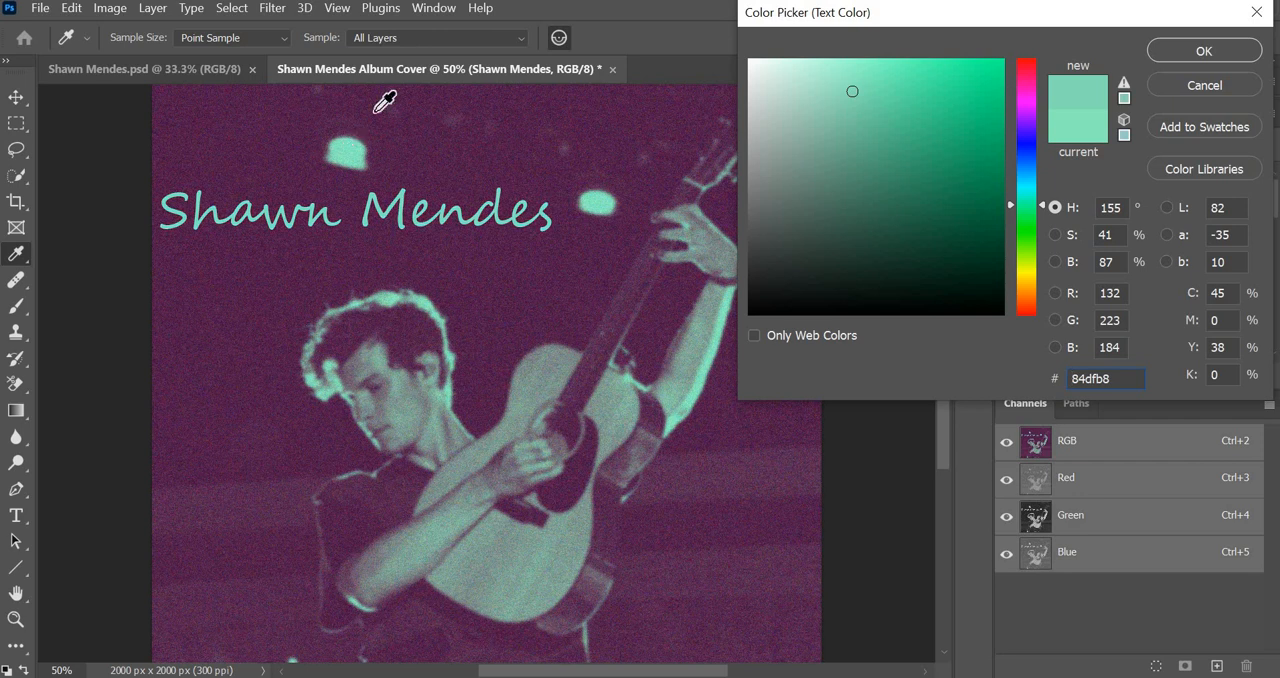
{"action": "left_click", "coordinate": [1191, 48]}
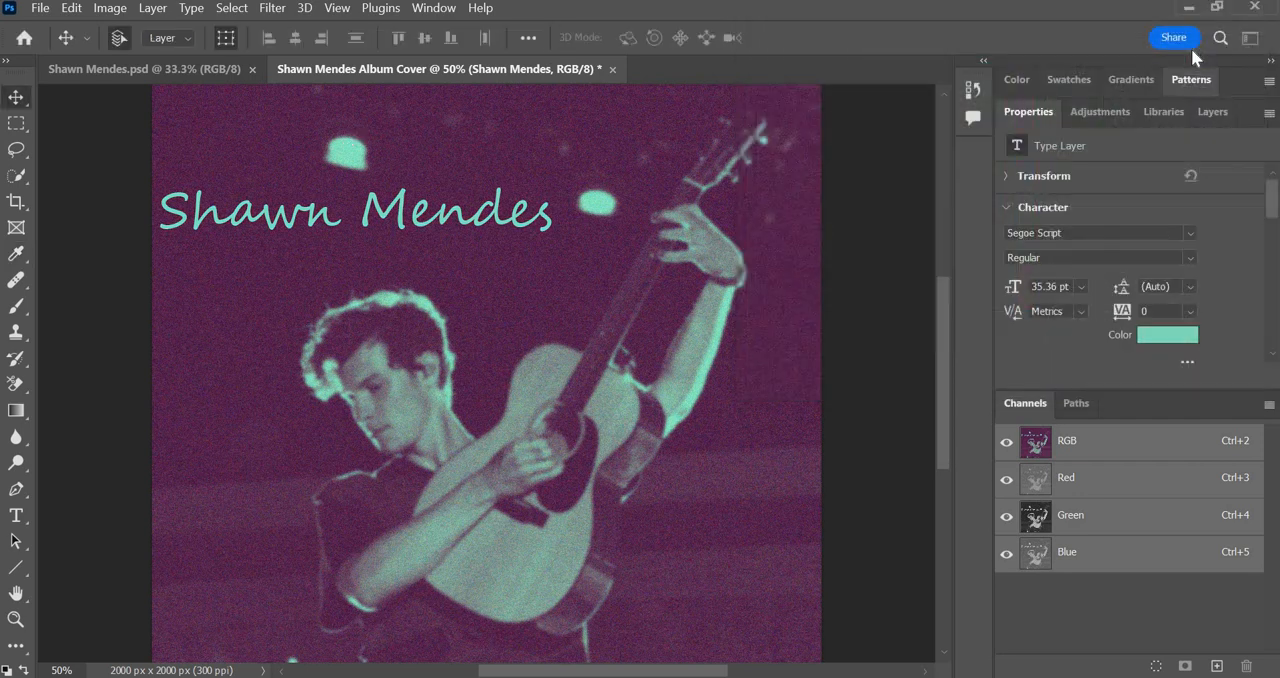
Scale the title down to about 78% and move it toward the cover's left edge, above the singer's head.
{"action": "key", "text": "v"}
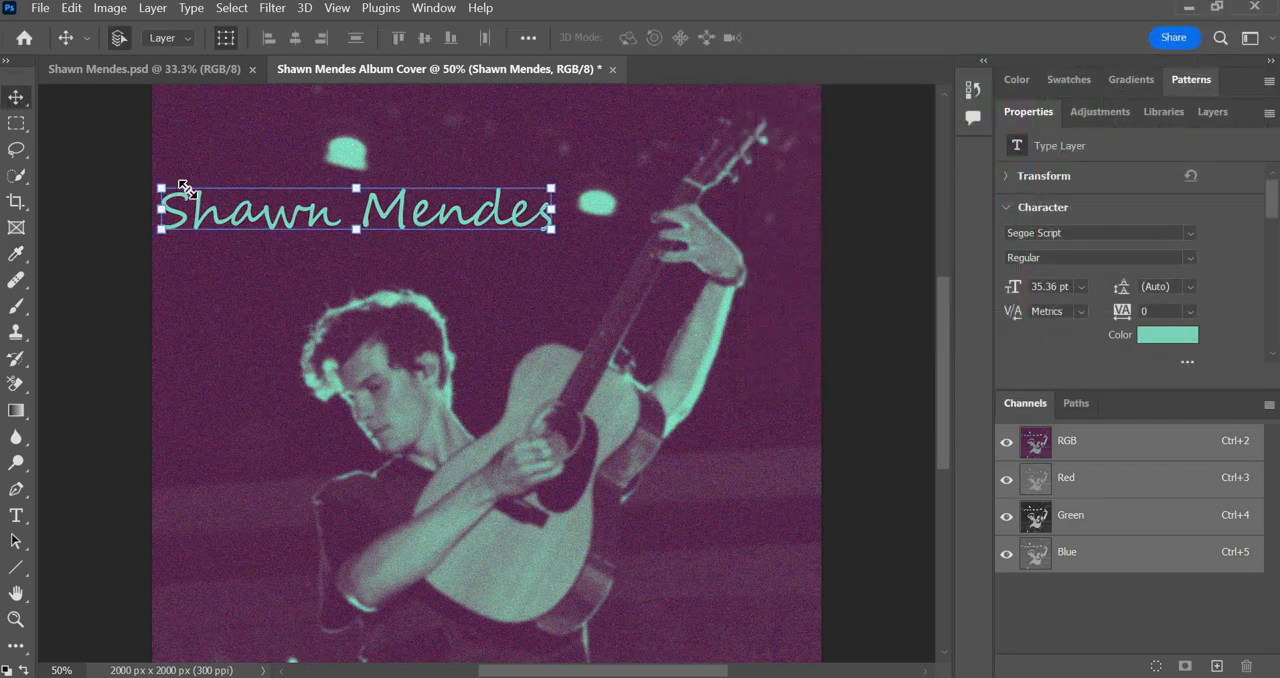
{"action": "key", "text": "ctrl+t"}
{"action": "left_click_drag", "start_coordinate": [232, 196], "coordinate": [250, 206]}
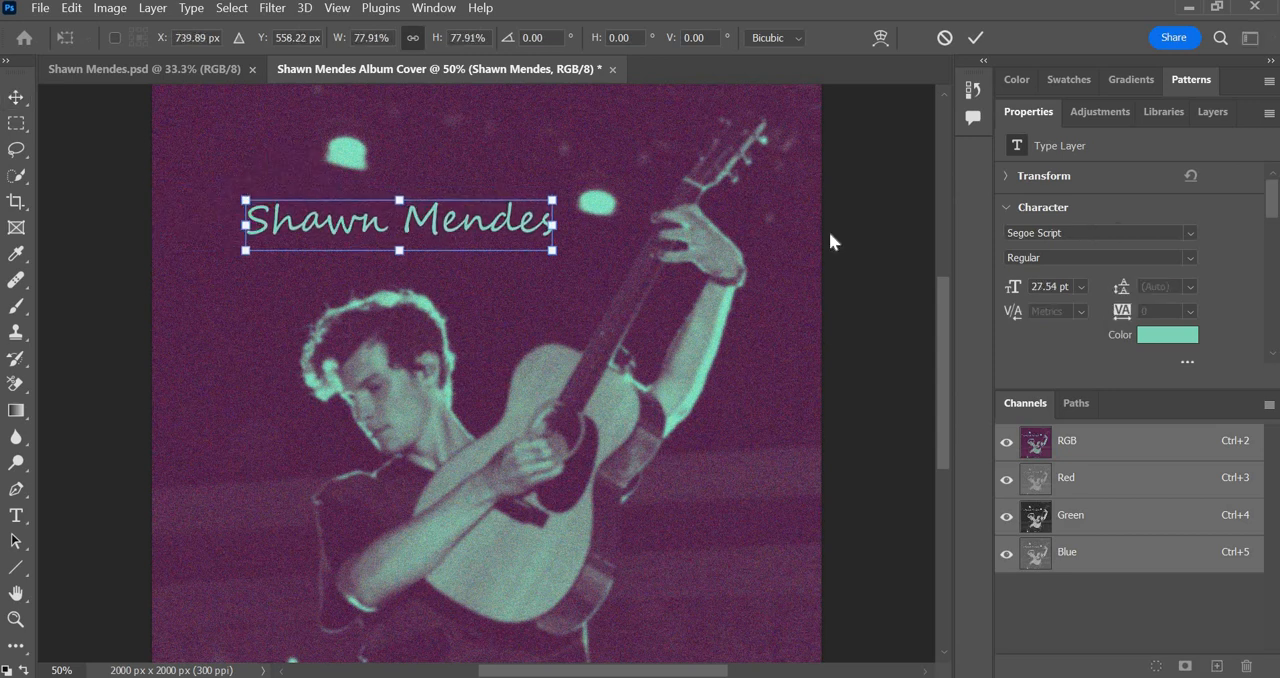
{"action": "left_click", "coordinate": [22, 101]}
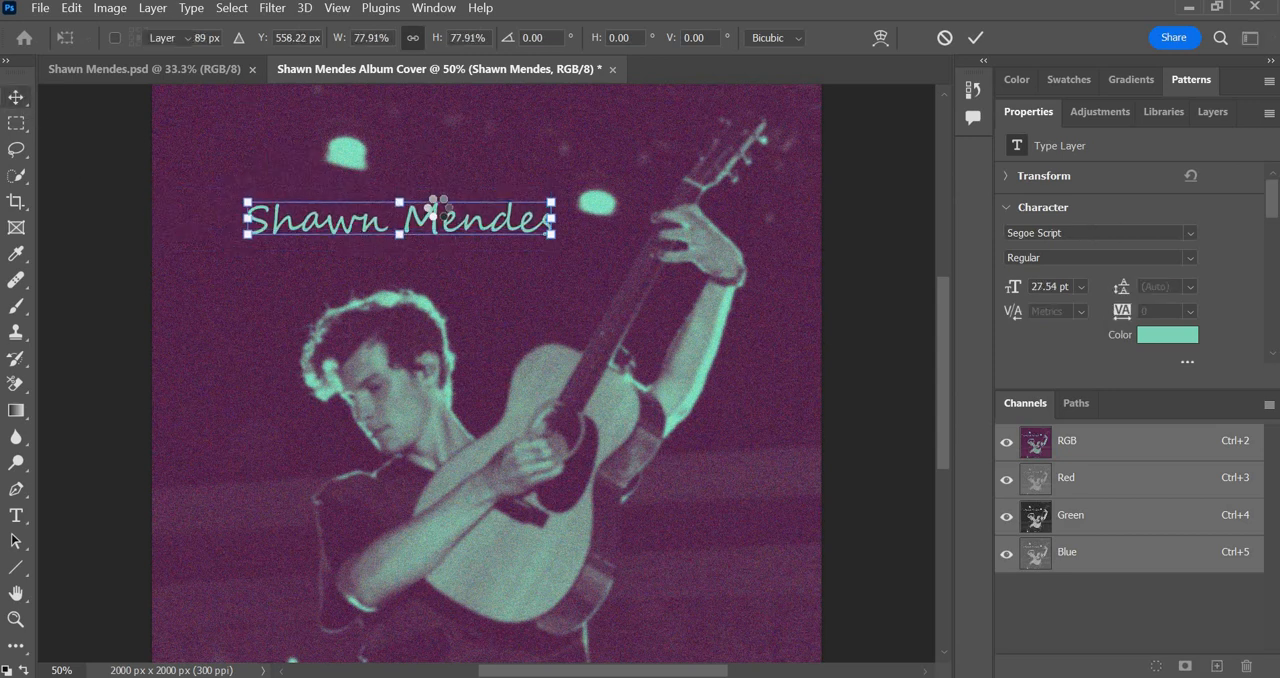
{"action": "left_click_drag", "start_coordinate": [456, 214], "coordinate": [356, 220]}
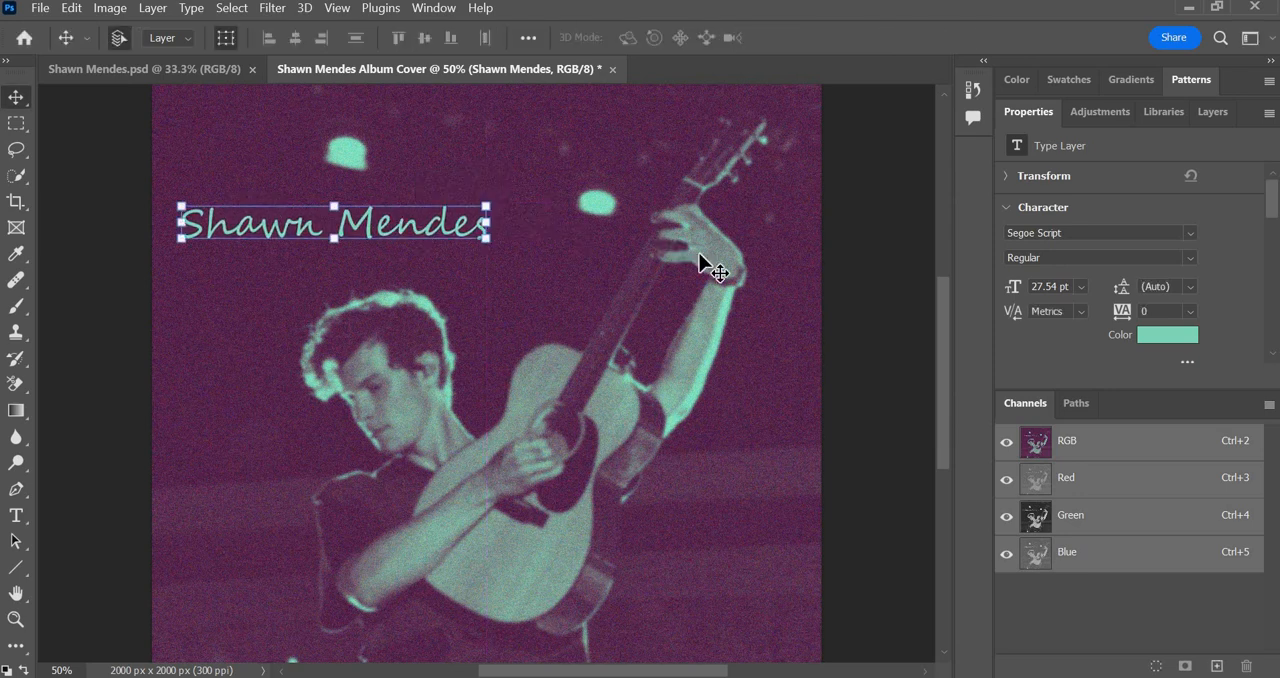
Add a new text layer reading "illuminate" over the lower part of the photo, near the singer's elbow.
{"action": "key", "text": "ctrl+0"}
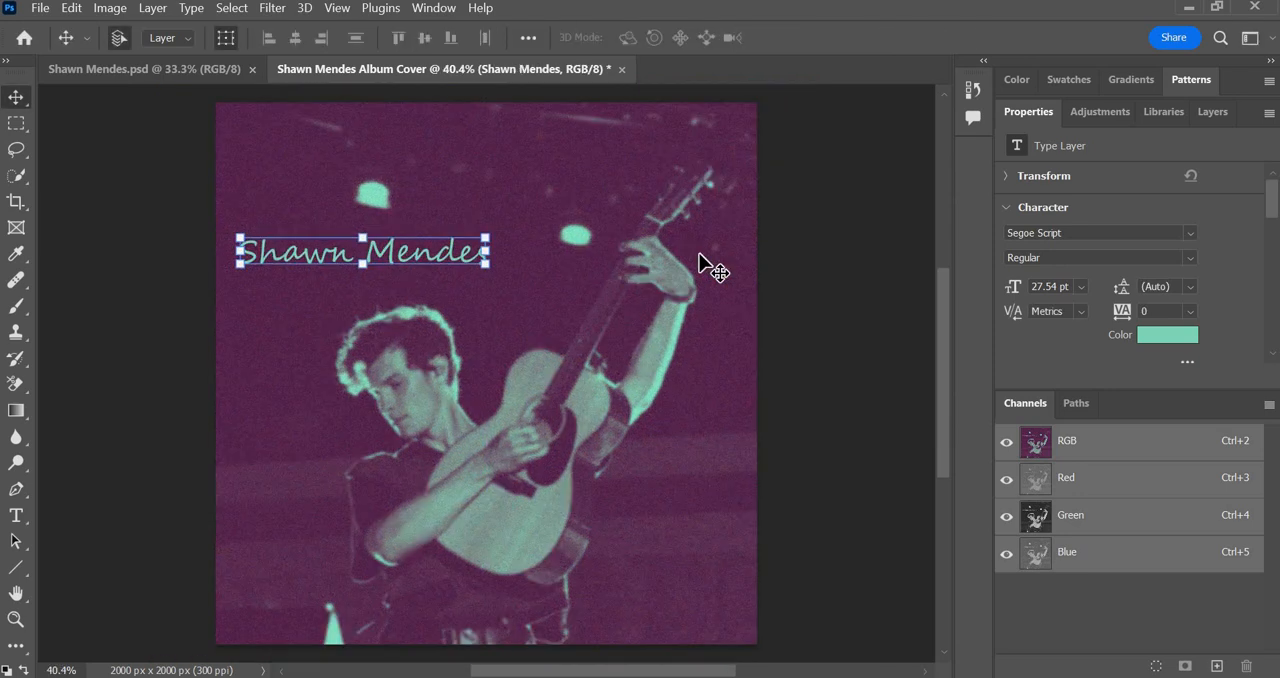
{"action": "left_click", "coordinate": [15, 520]}
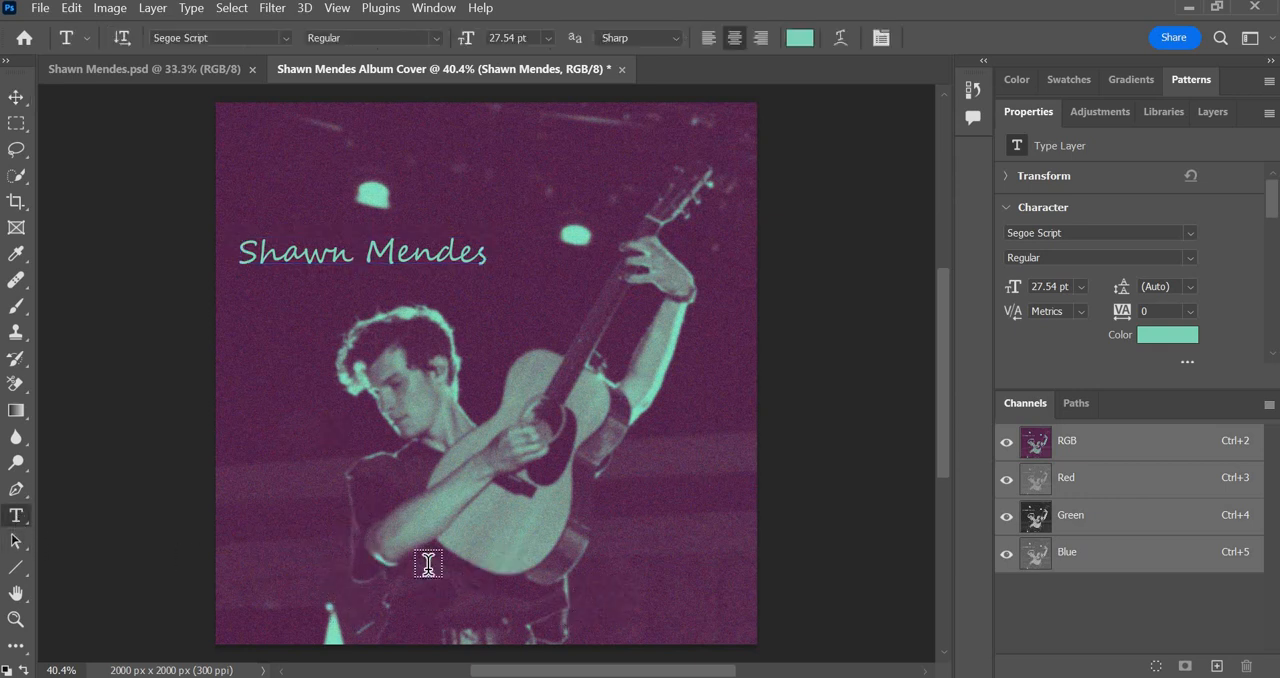
{"action": "left_click", "coordinate": [349, 567]}
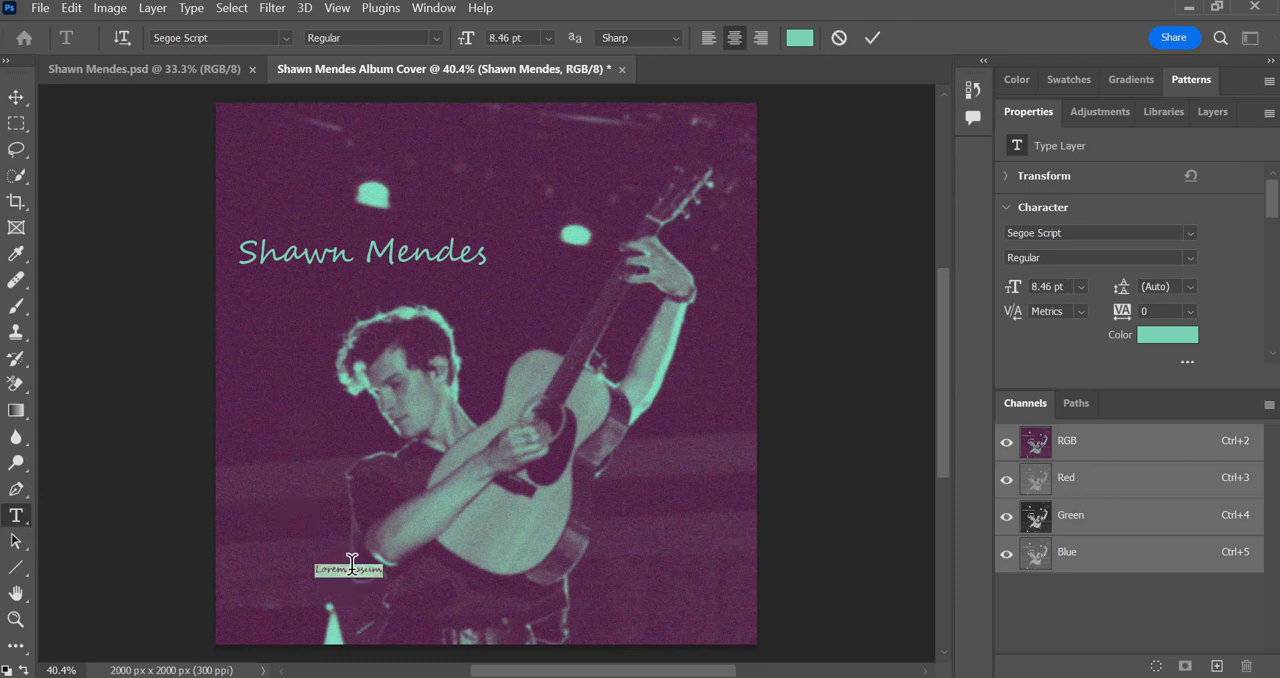
{"action": "type", "text": "illuminate"}
{"action": "left_click", "coordinate": [16, 97]}
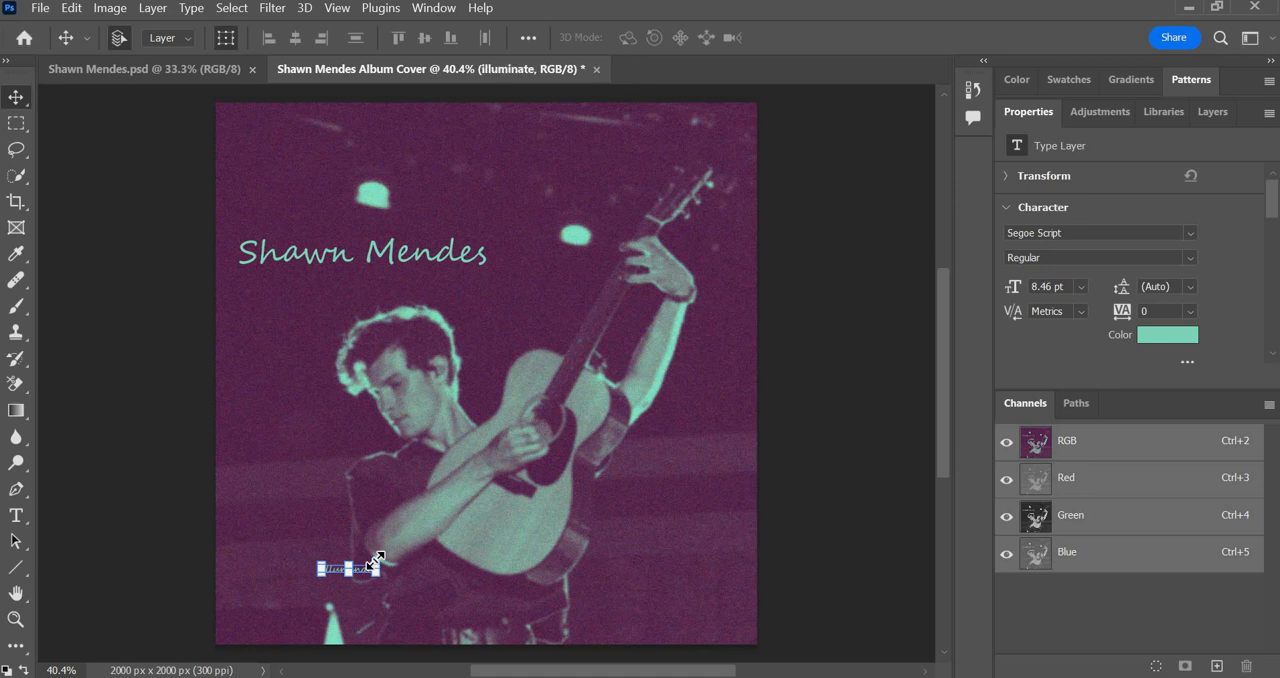
Scale the "illuminate" text up to about 637% and centre it horizontally near the cover's bottom edge.
{"action": "left_click_drag", "start_coordinate": [380, 560], "coordinate": [678, 496]}
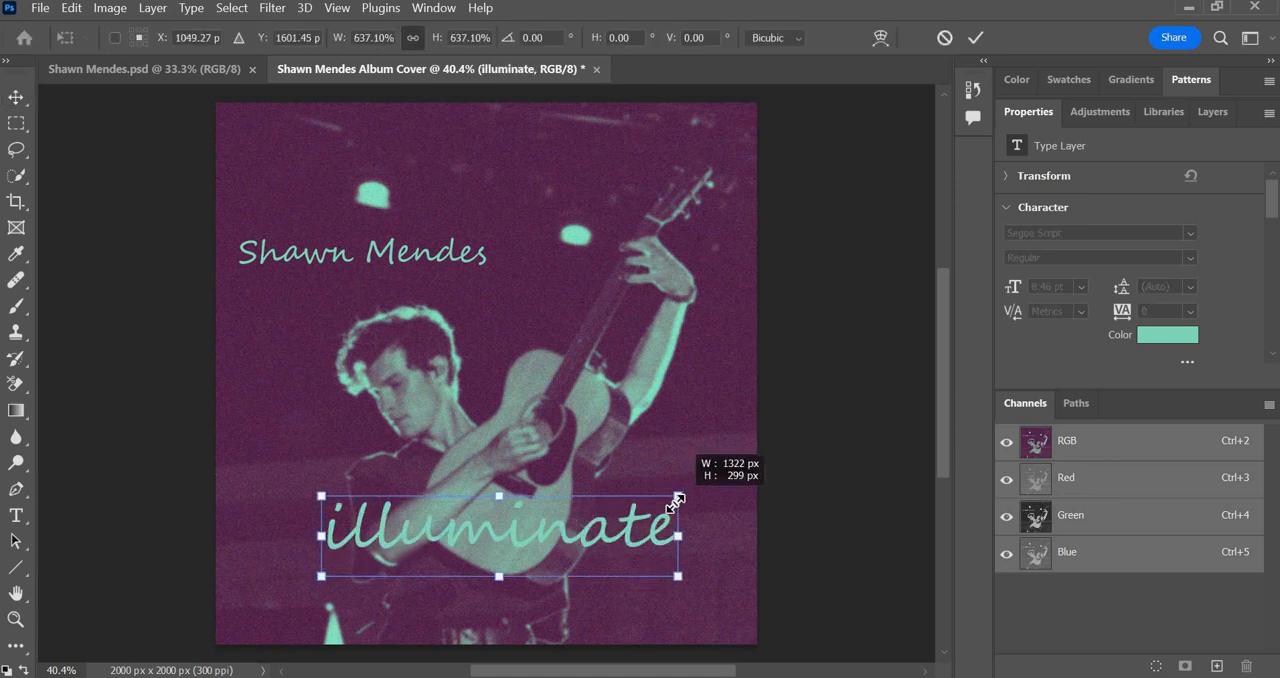
{"action": "left_click_drag", "start_coordinate": [576, 538], "coordinate": [570, 576]}
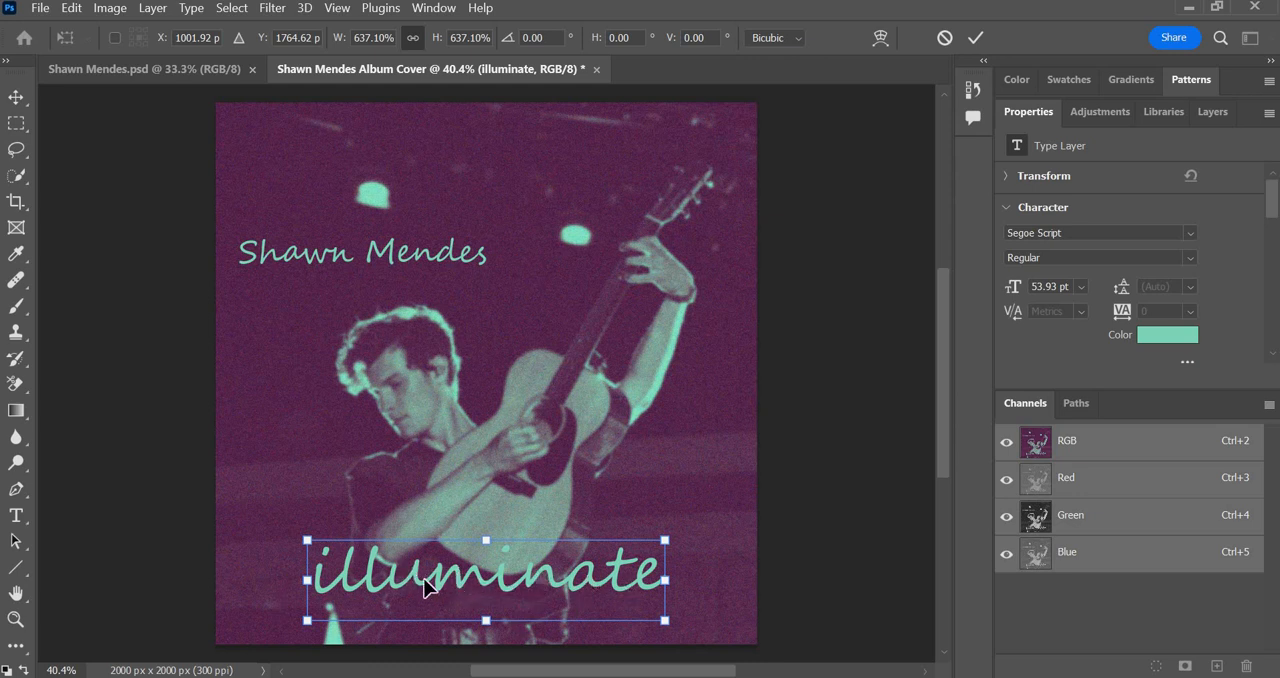
{"action": "mouse_move", "coordinate": [528, 579]}
{"action": "left_mouse_down"}
{"action": "mouse_move", "coordinate": [514, 578]}
{"action": "mouse_move", "coordinate": [526, 578]}
{"action": "left_mouse_up"}
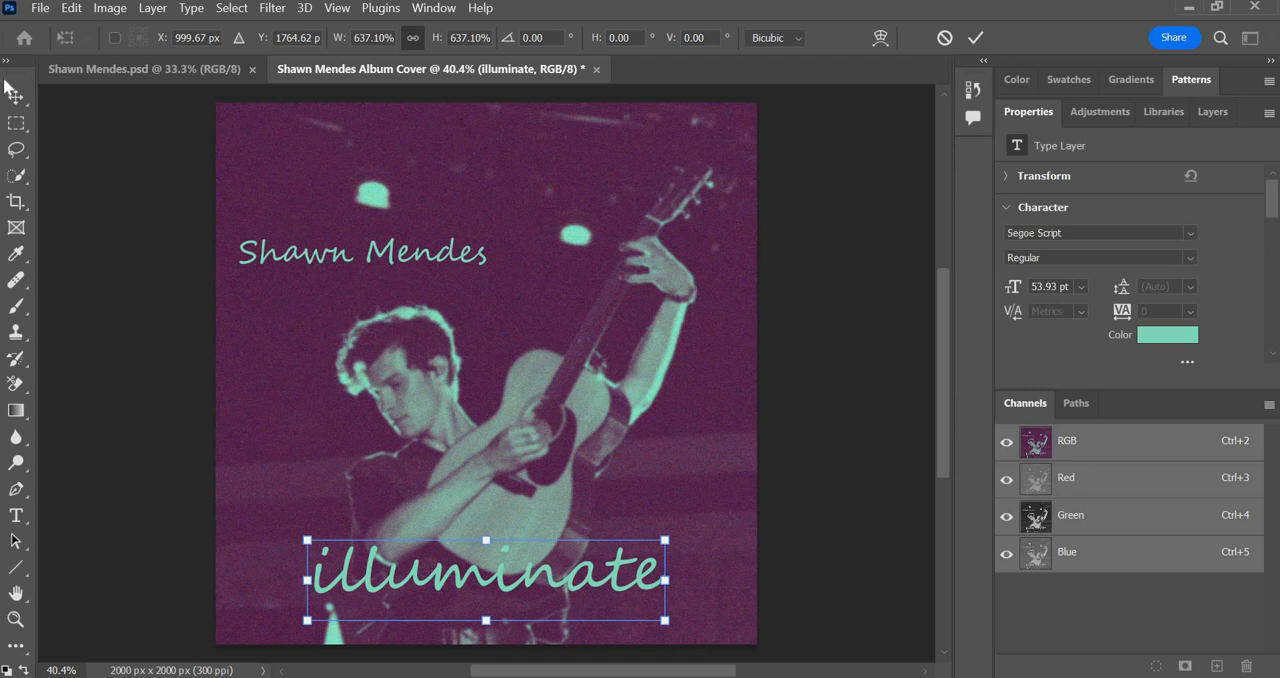
{"action": "left_click", "coordinate": [15, 100]}
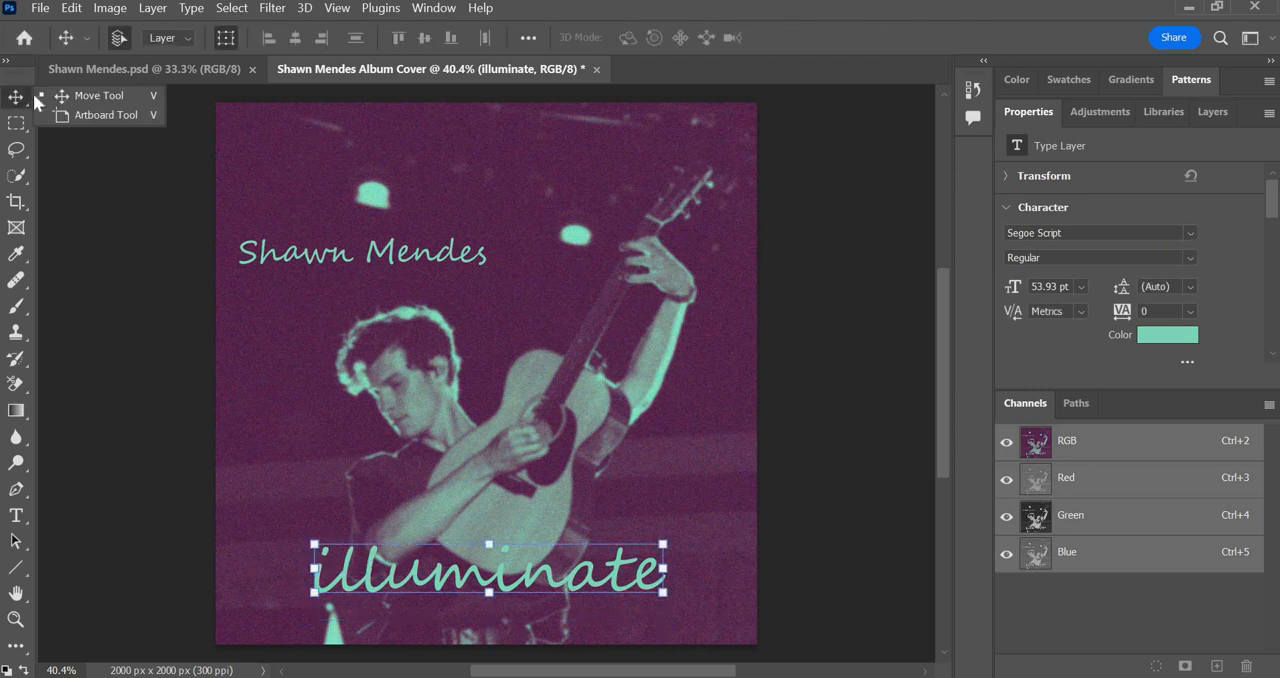
Restyle the "illuminate" text in Century Gothic Bold with the text colour white ffffff.
{"action": "left_click", "coordinate": [1190, 233]}
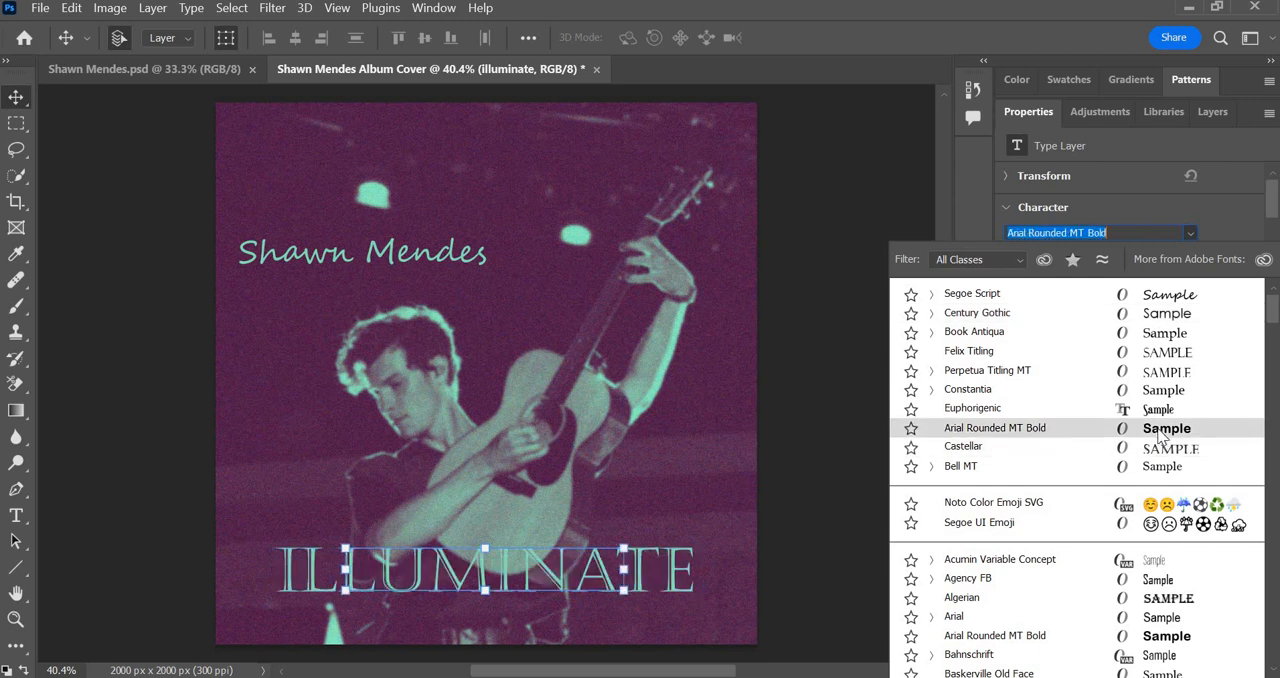
{"action": "left_click", "coordinate": [1176, 316]}
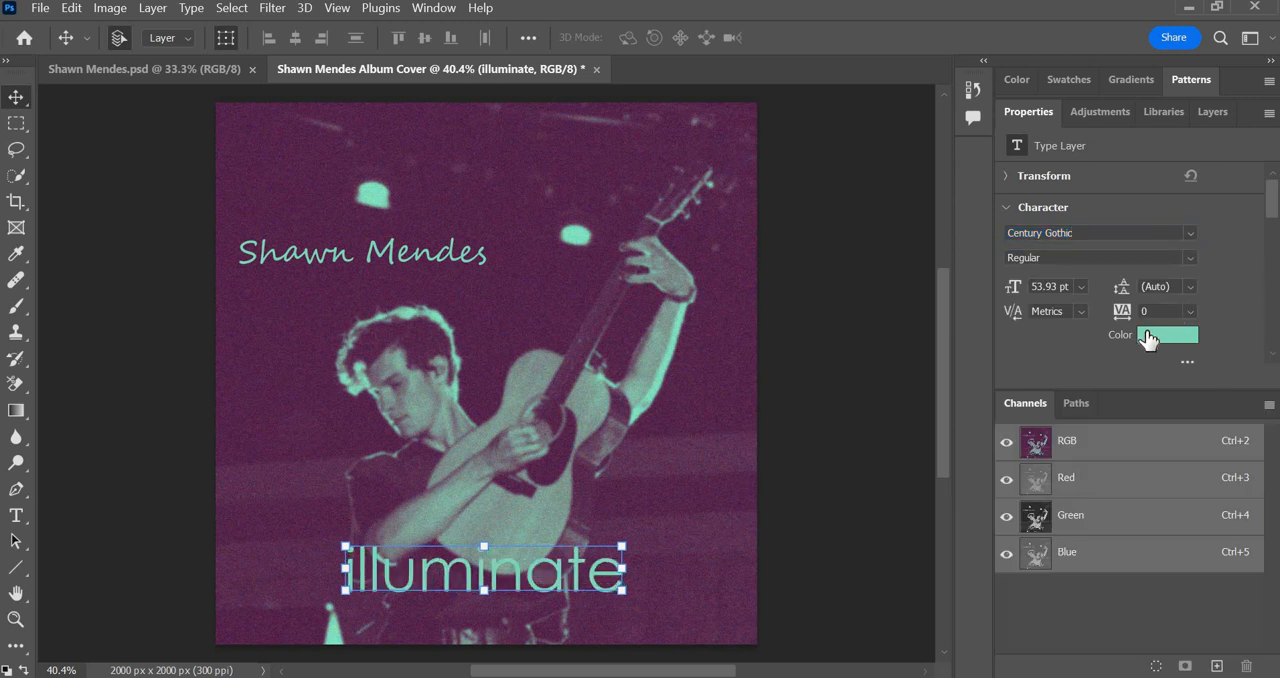
{"action": "left_click", "coordinate": [1150, 345]}
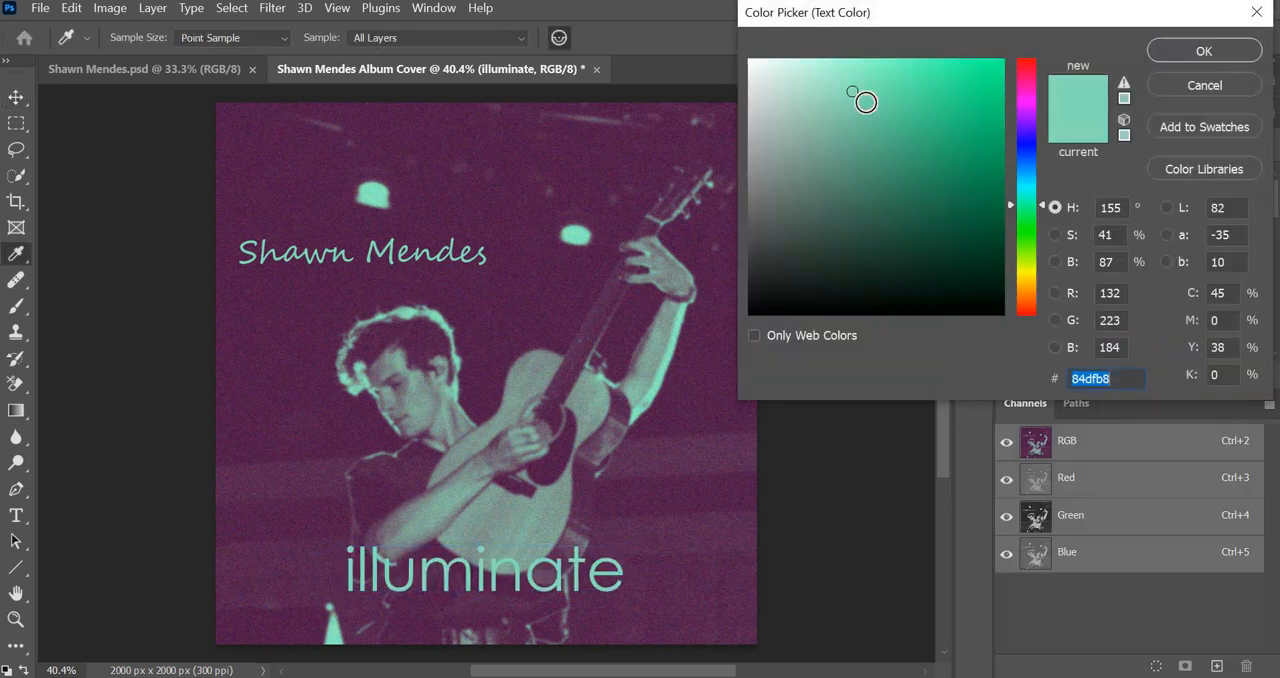
{"action": "mouse_move", "coordinate": [820, 76]}
{"action": "left_mouse_down"}
{"action": "mouse_move", "coordinate": [743, 62]}
{"action": "mouse_move", "coordinate": [722, 35]}
{"action": "left_mouse_up"}
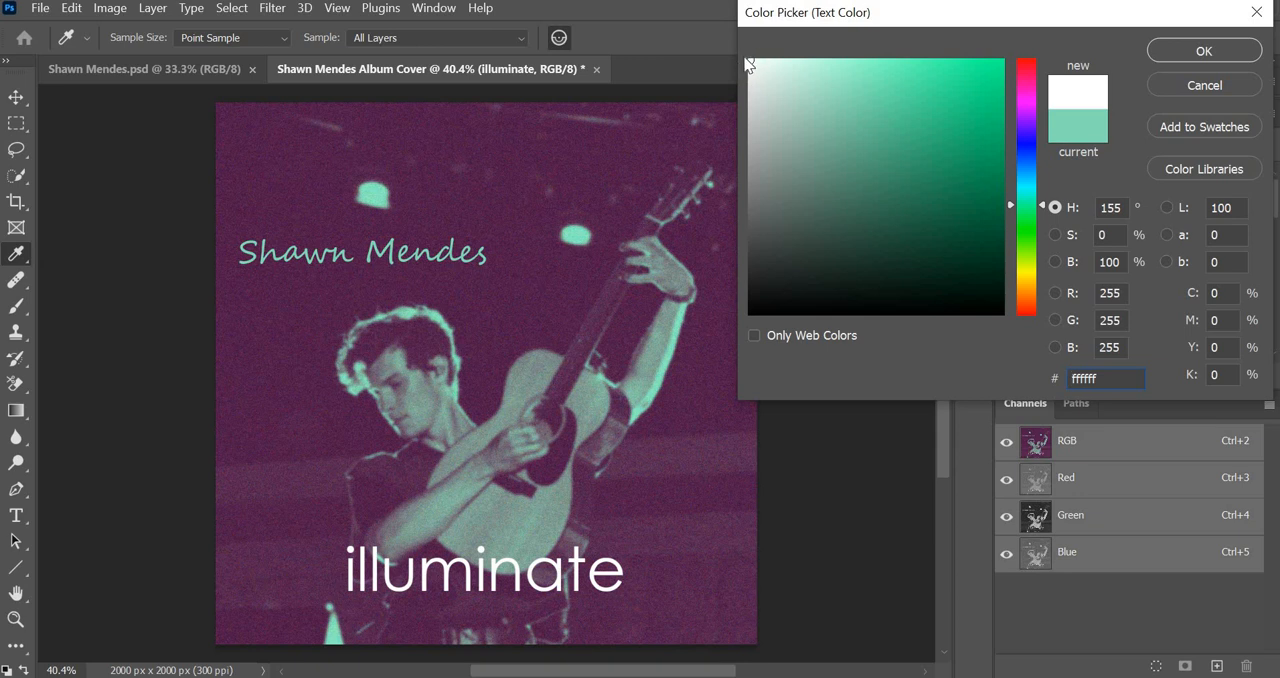
{"action": "left_click", "coordinate": [1219, 52]}
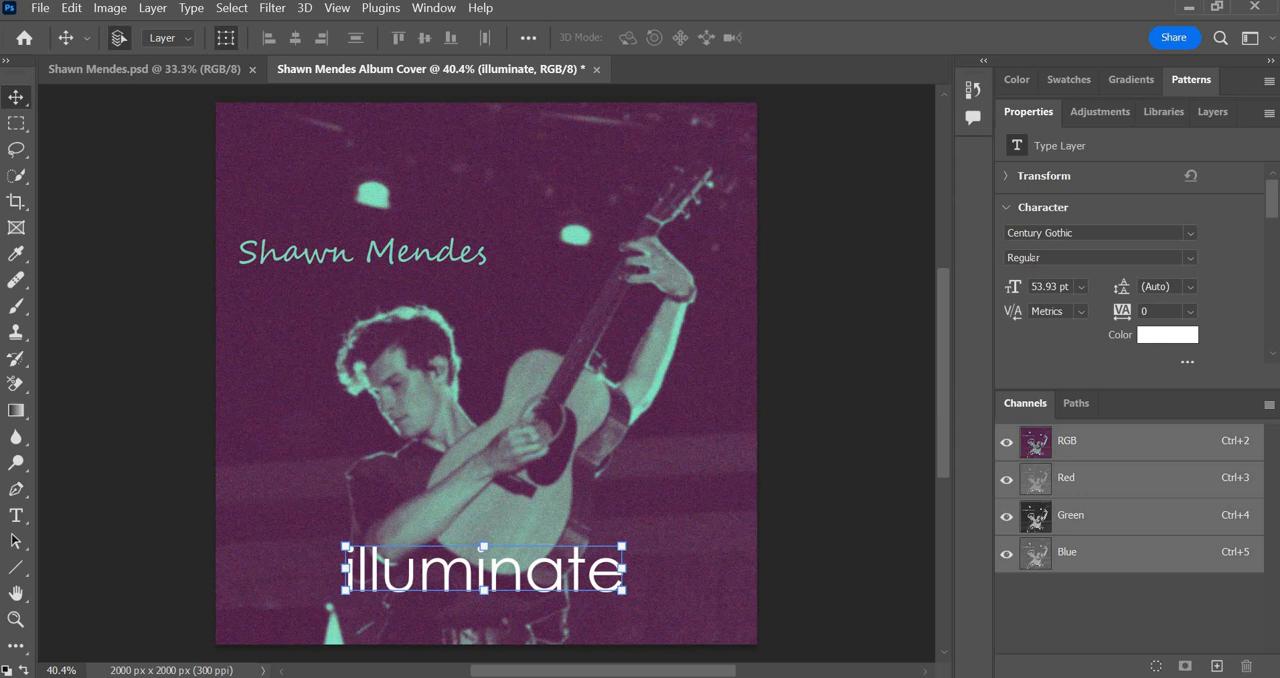
{"action": "left_click", "coordinate": [1189, 257]}
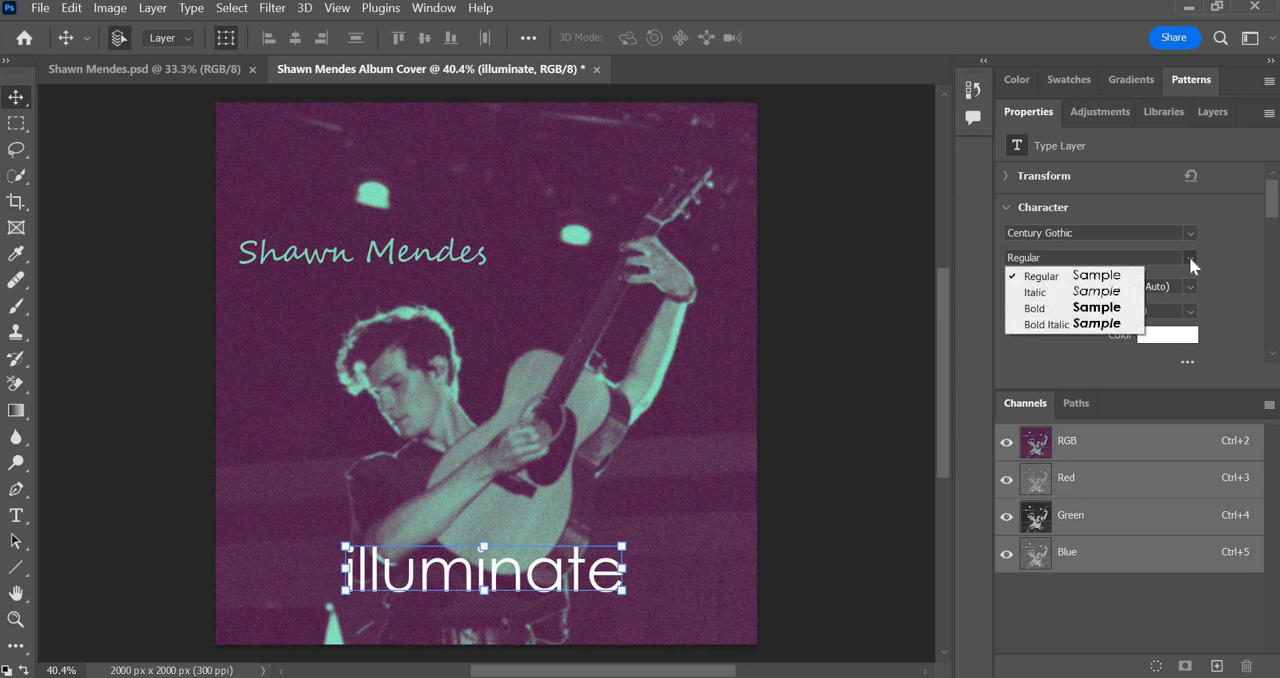
{"action": "left_click", "coordinate": [1066, 310]}
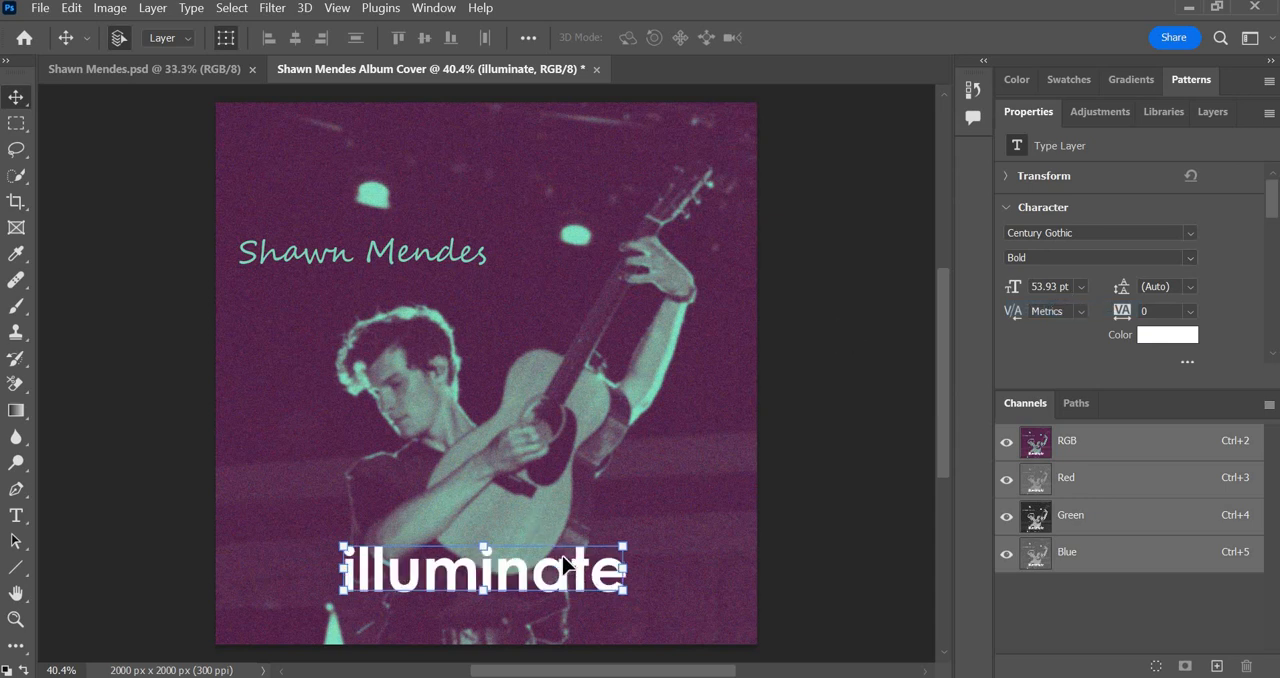
Enlarge the "illuminate" text to about 134% and recentre it horizontally across the lower part of the cover.
{"action": "left_click_drag", "start_coordinate": [628, 541], "coordinate": [728, 514]}
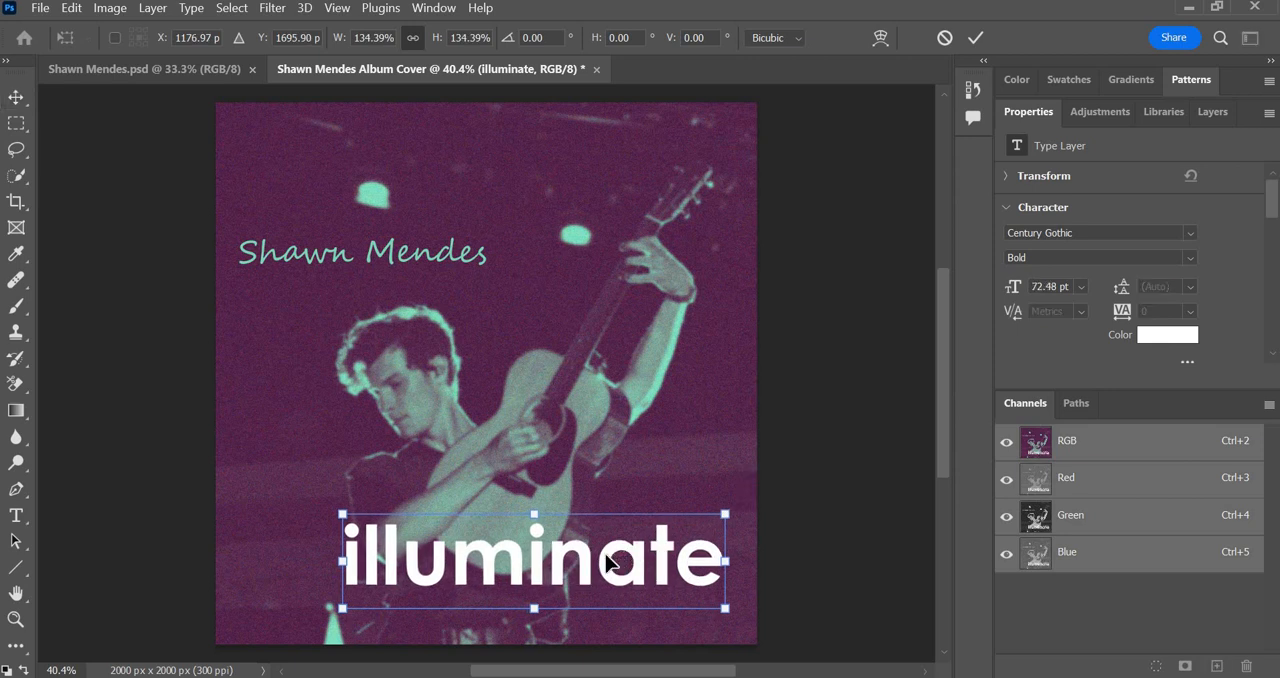
{"action": "left_click_drag", "start_coordinate": [612, 560], "coordinate": [557, 567]}
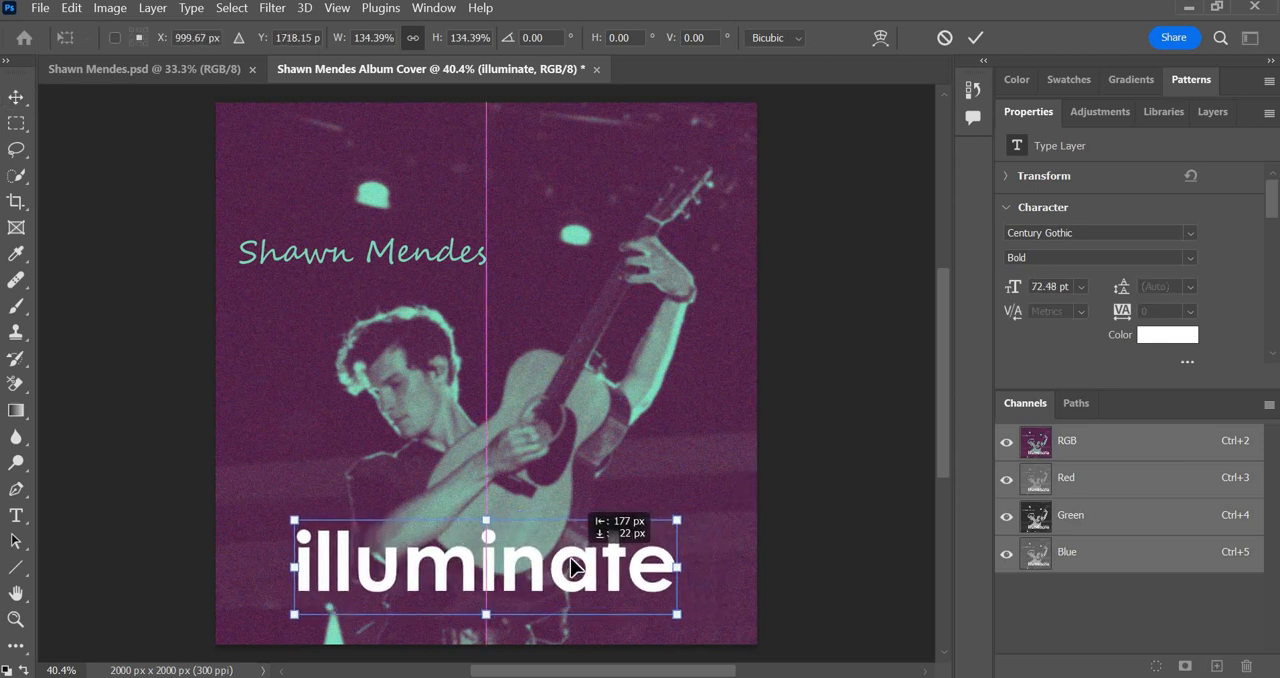
{"action": "left_click", "coordinate": [22, 96]}
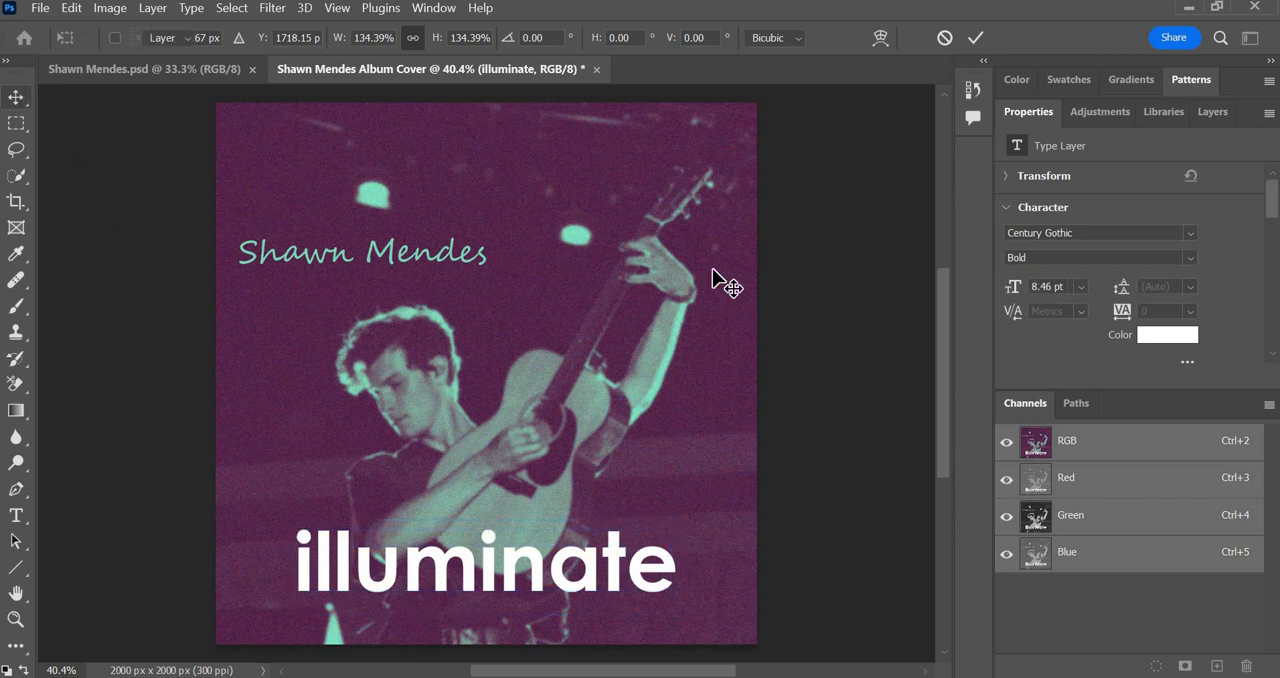